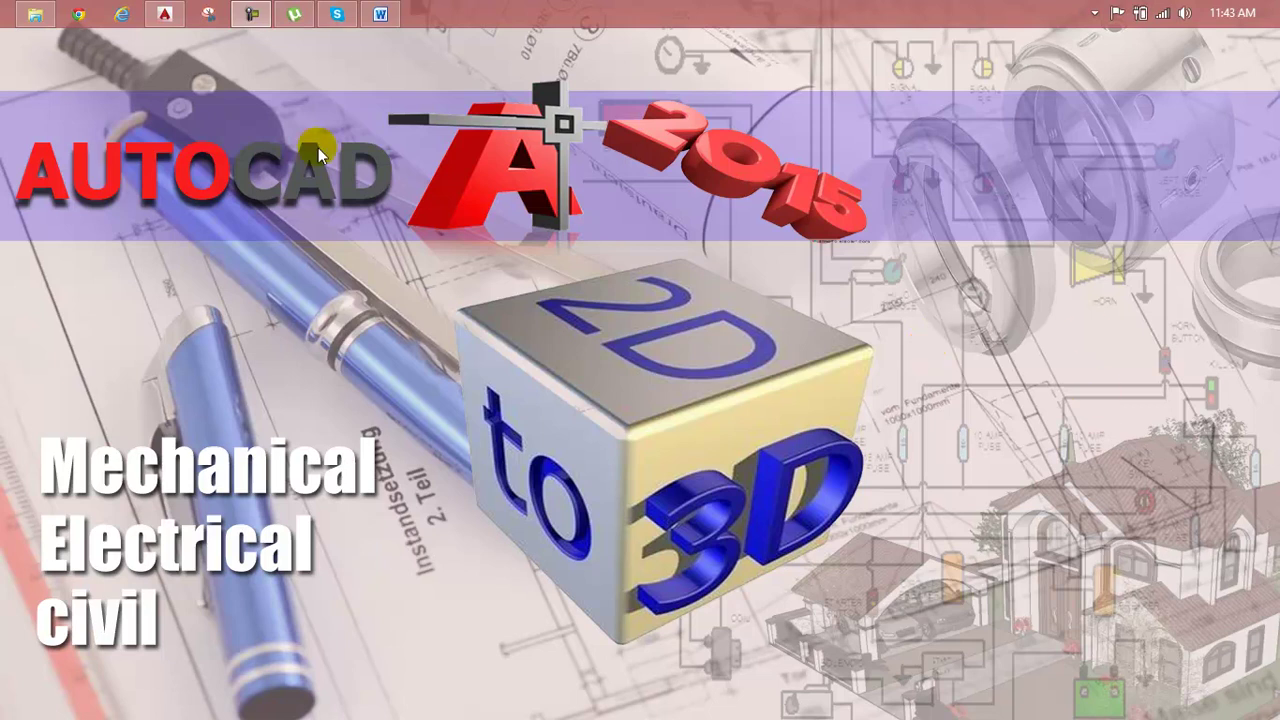
# Step: Restore the Lesson 84 Word document from the taskbar
pyautogui.click(381, 14)
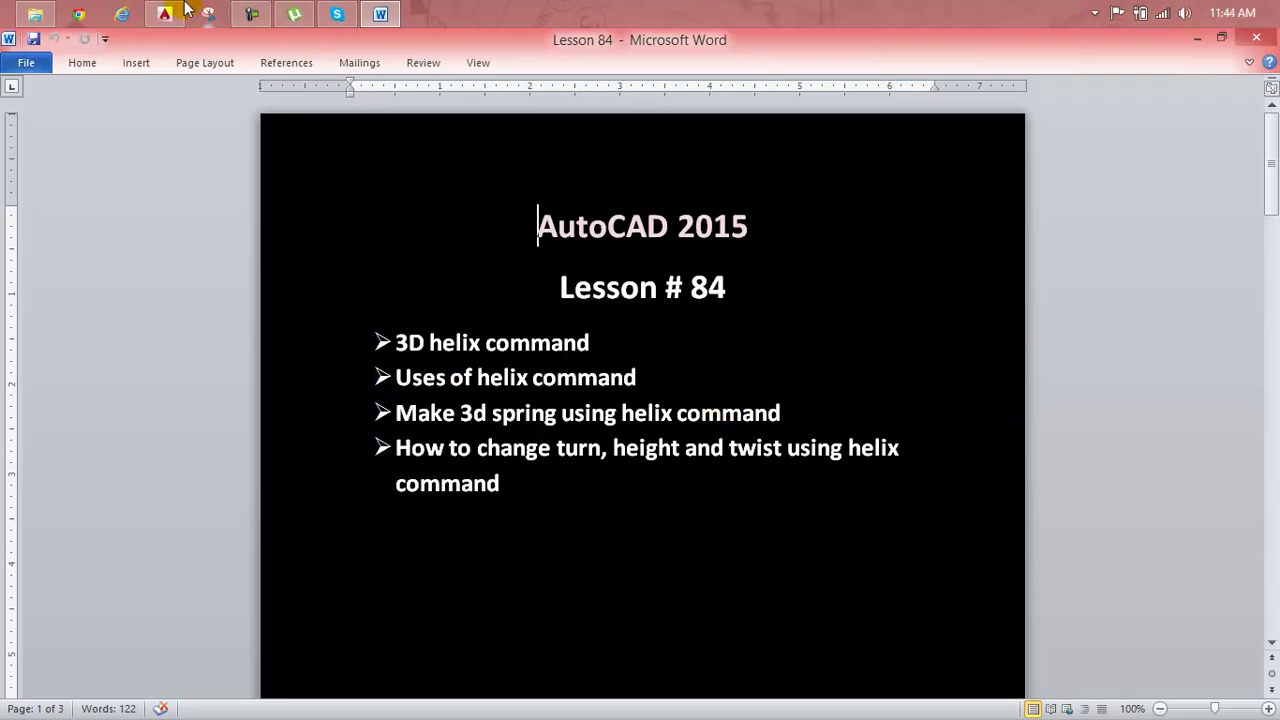
# Step: Minimize the Lesson 84 Word document to reveal the desktop
pyautogui.click(1197, 37)
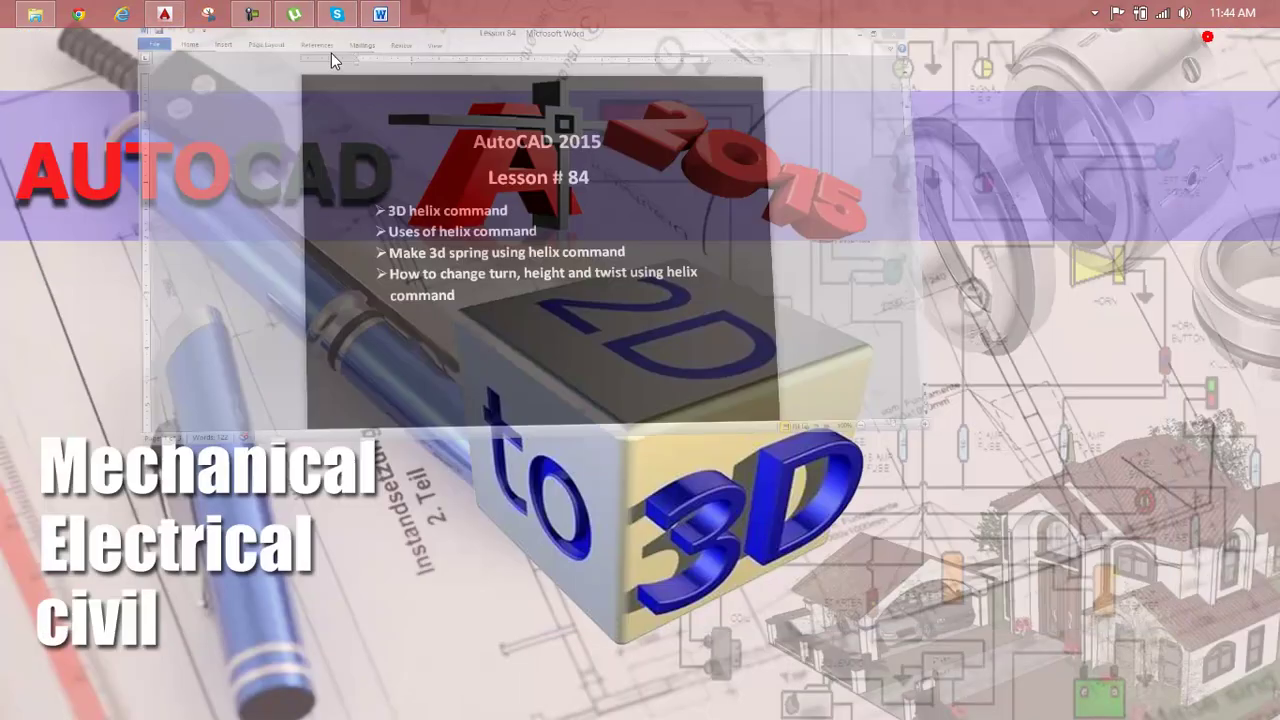
# Step: Bring up AutoCAD and show the empty drawing in the home isometric view, panned left
pyautogui.click(165, 10)
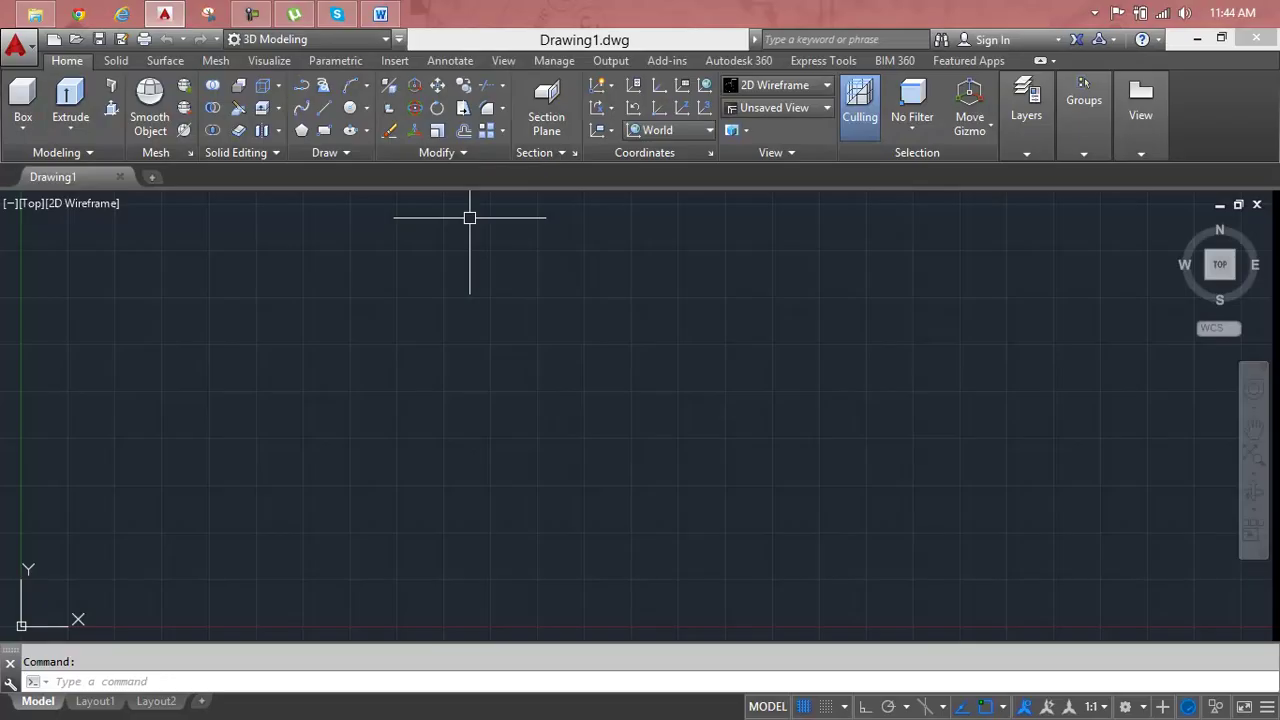
pyautogui.press('Escape')
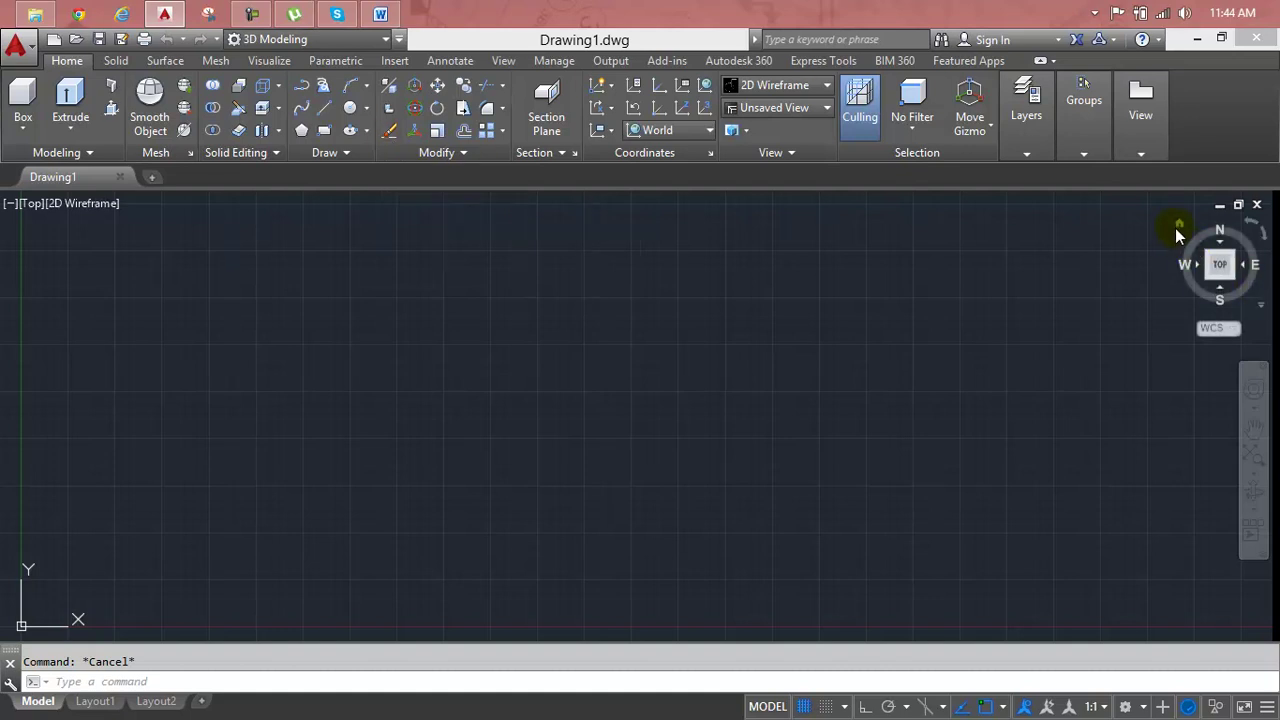
pyautogui.click(1179, 229)
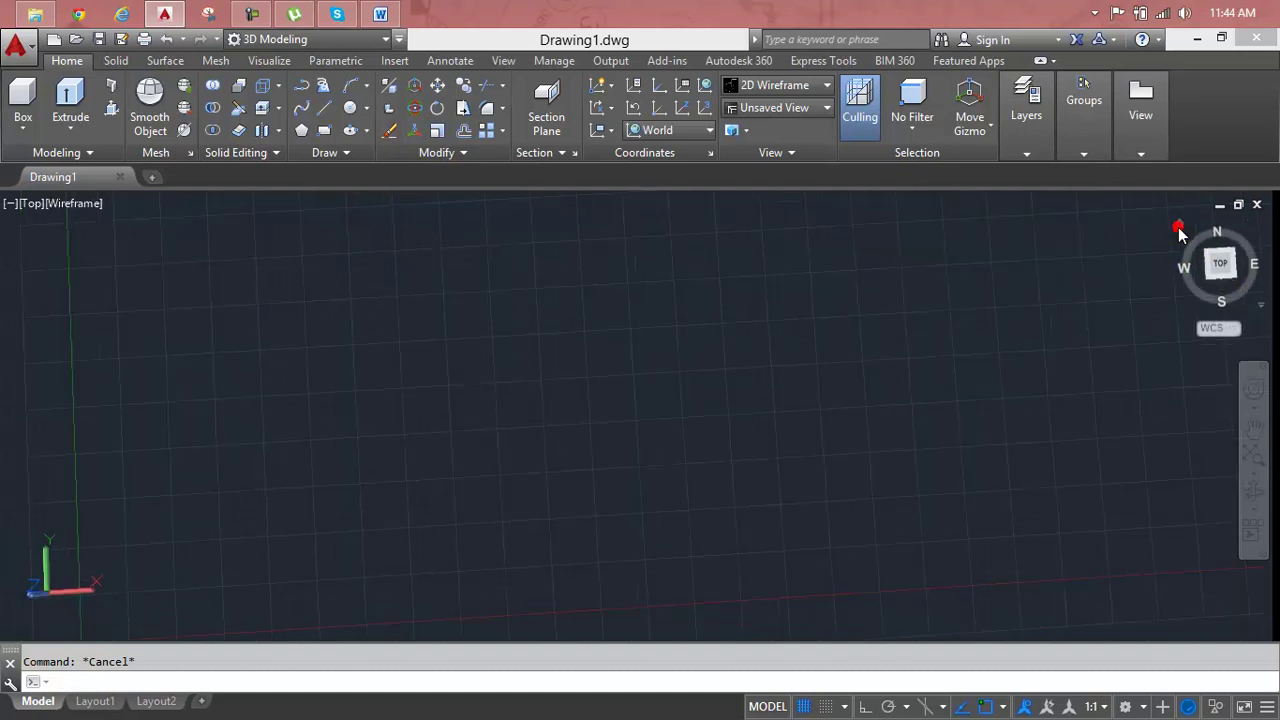
pyautogui.moveTo(722, 437); pyautogui.dragTo(411, 469, button='middle')
pyautogui.write('h')
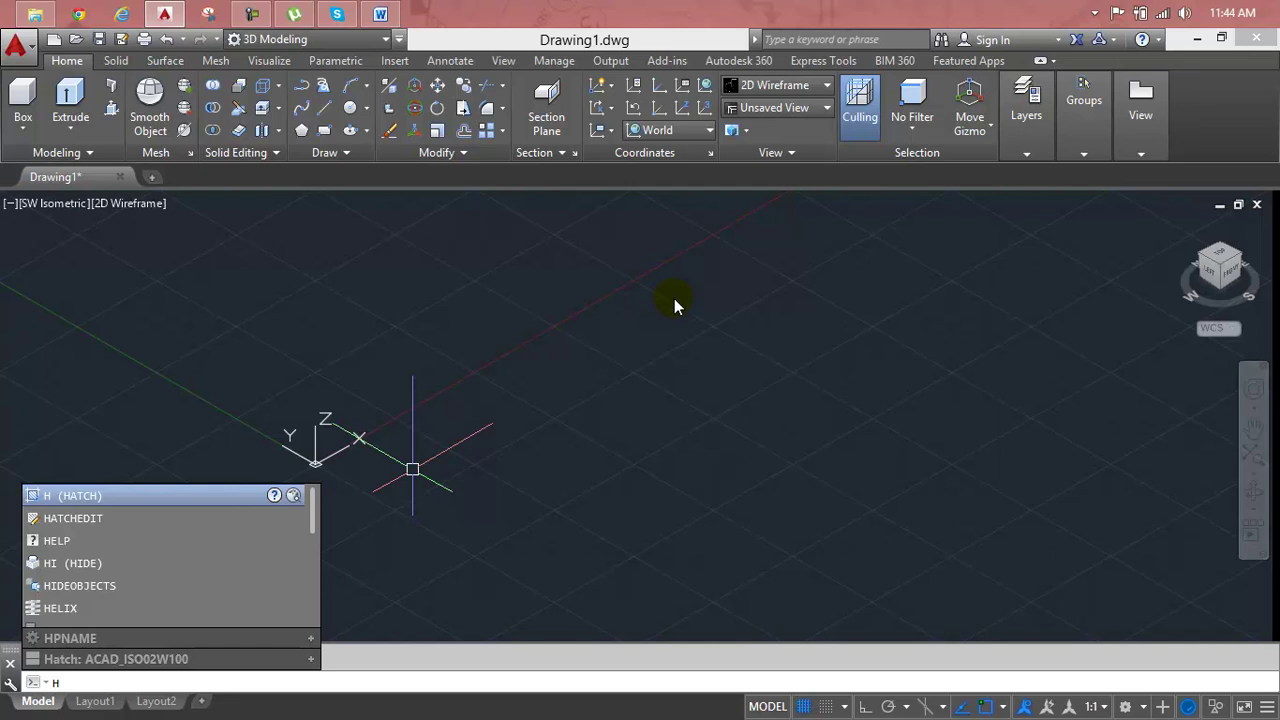
pyautogui.write('e')
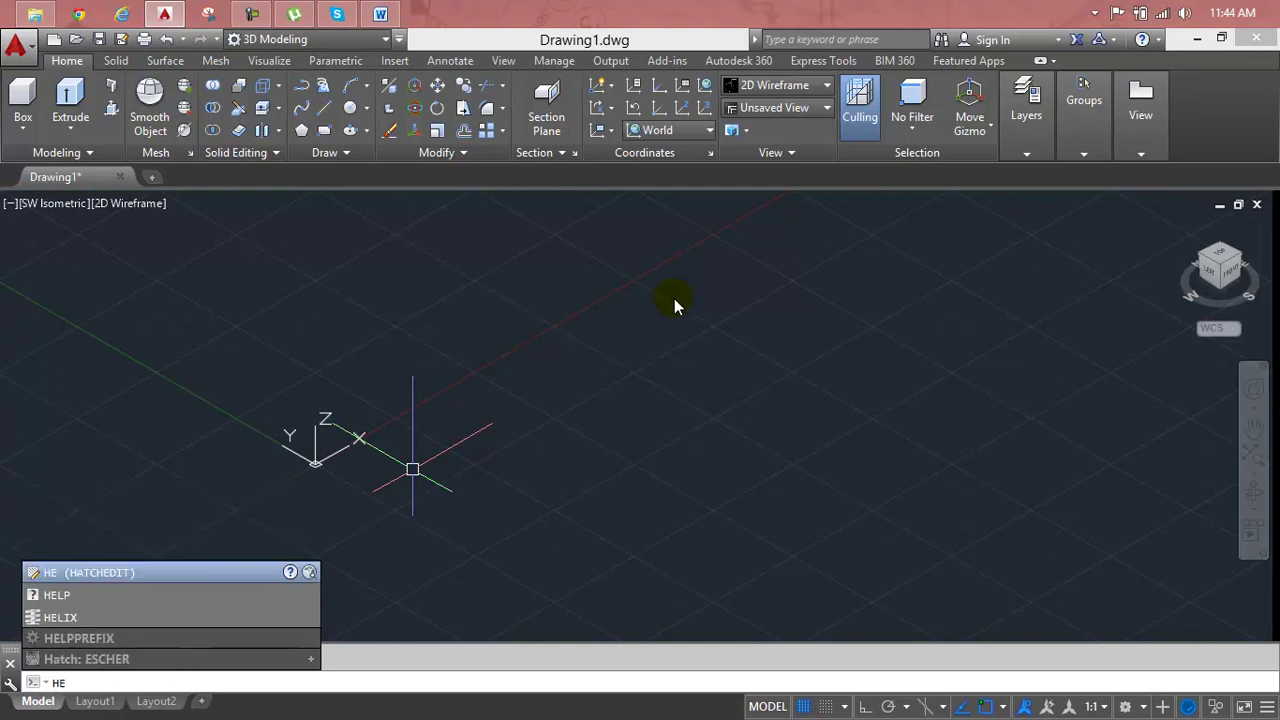
pyautogui.write('l')
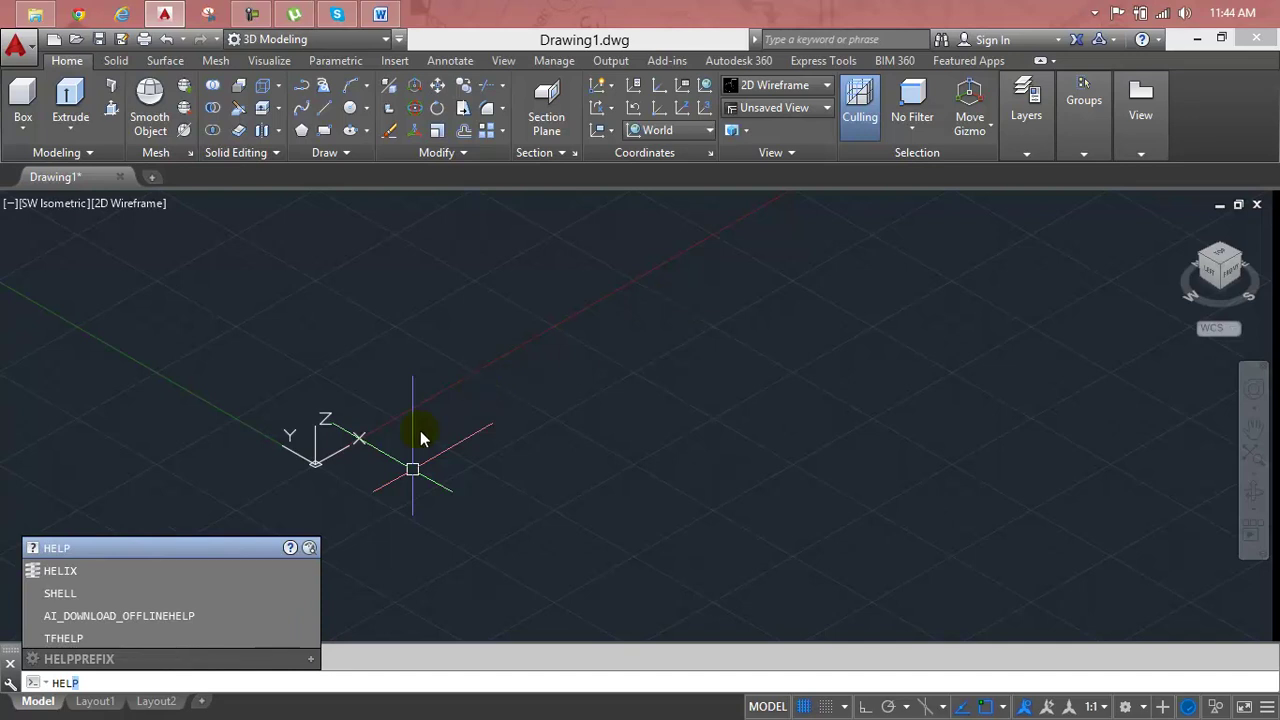
# Step: Start the Helix tool from the expanded Draw panel after one cancelled attempt
pyautogui.click(151, 570)
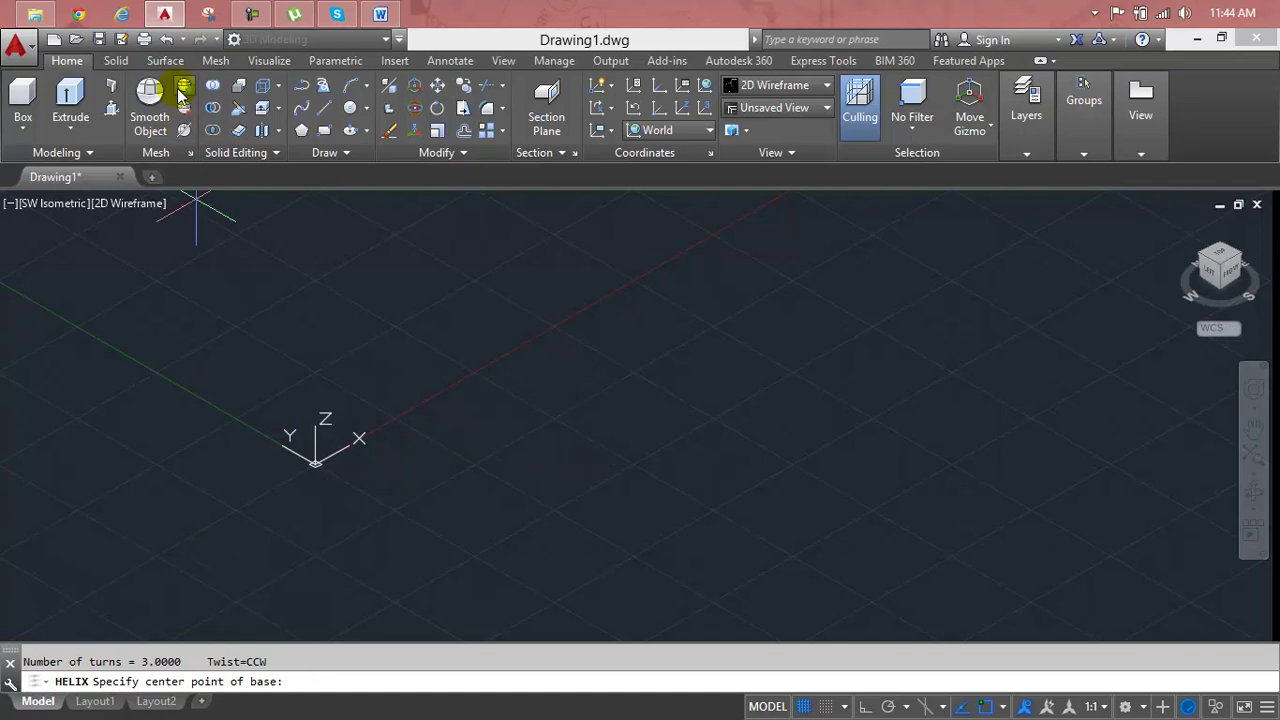
pyautogui.click(321, 157)
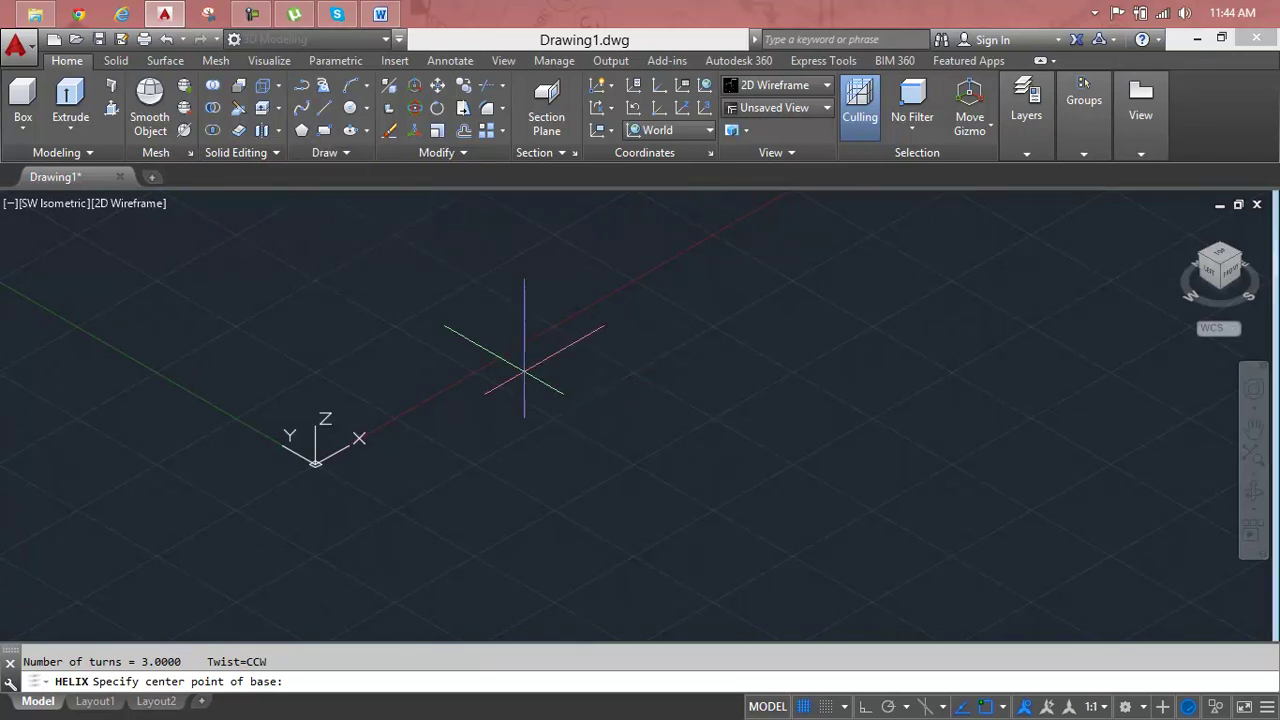
pyautogui.press('Escape')
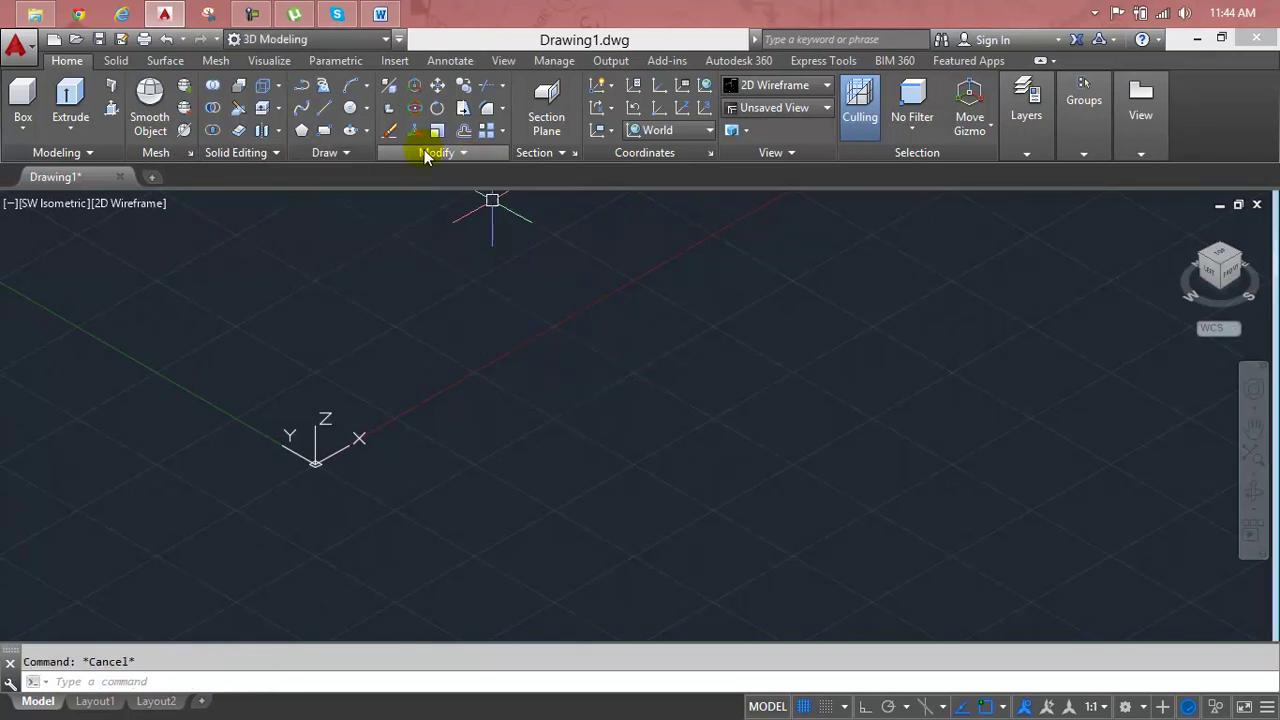
pyautogui.click(361, 148)
pyautogui.click(298, 198)
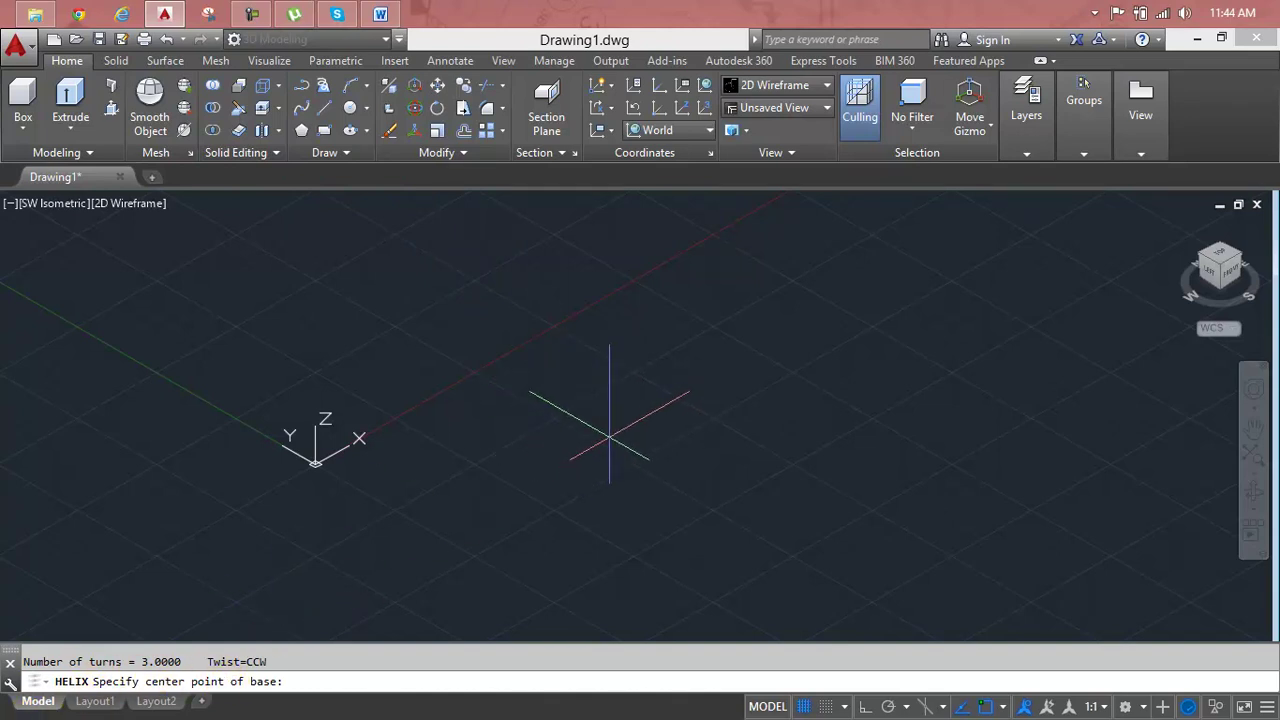
# Step: Place the helix base centre and set base and top radius to 10
pyautogui.click(609, 437)
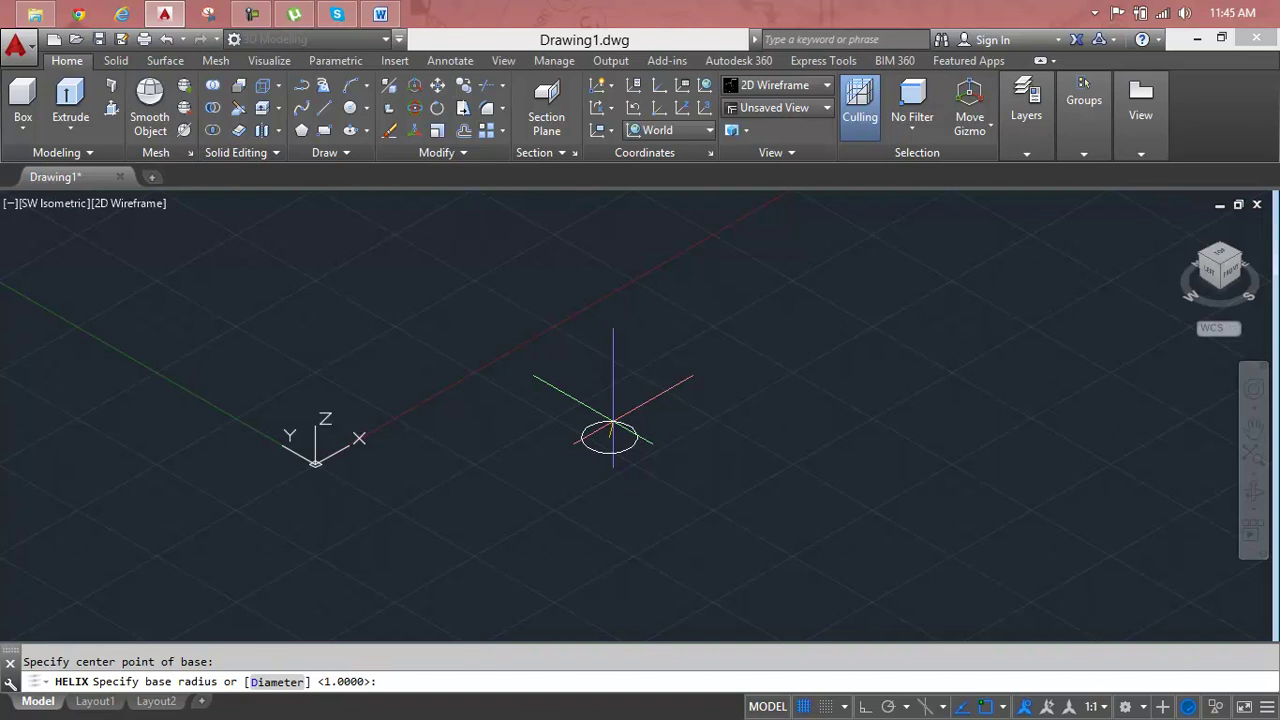
pyautogui.write('10')
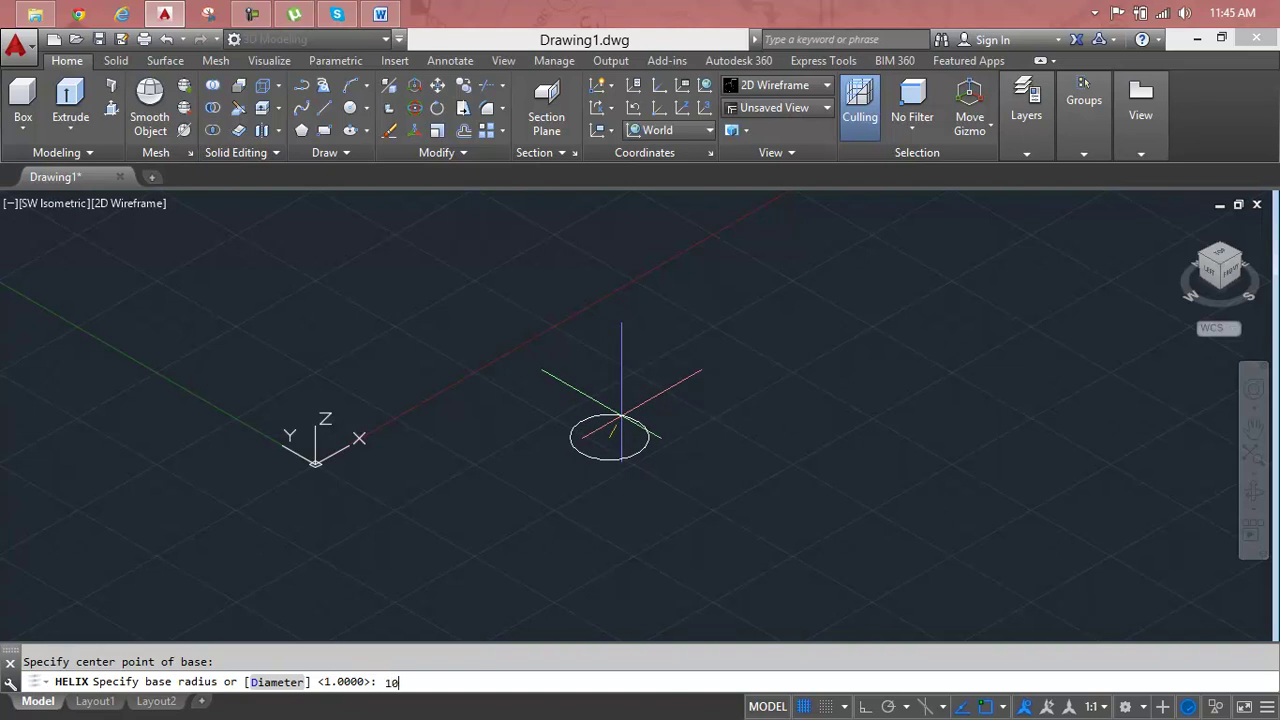
pyautogui.press('Return')
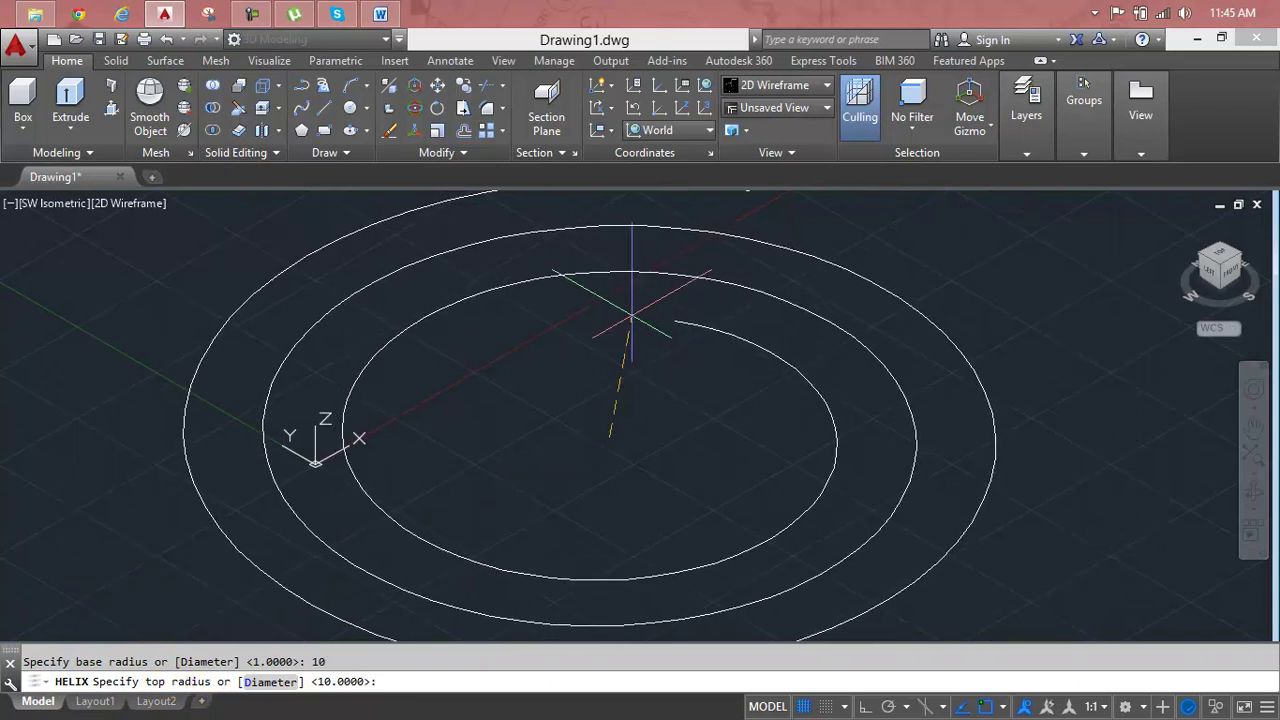
pyautogui.write('10')
pyautogui.press('Return')
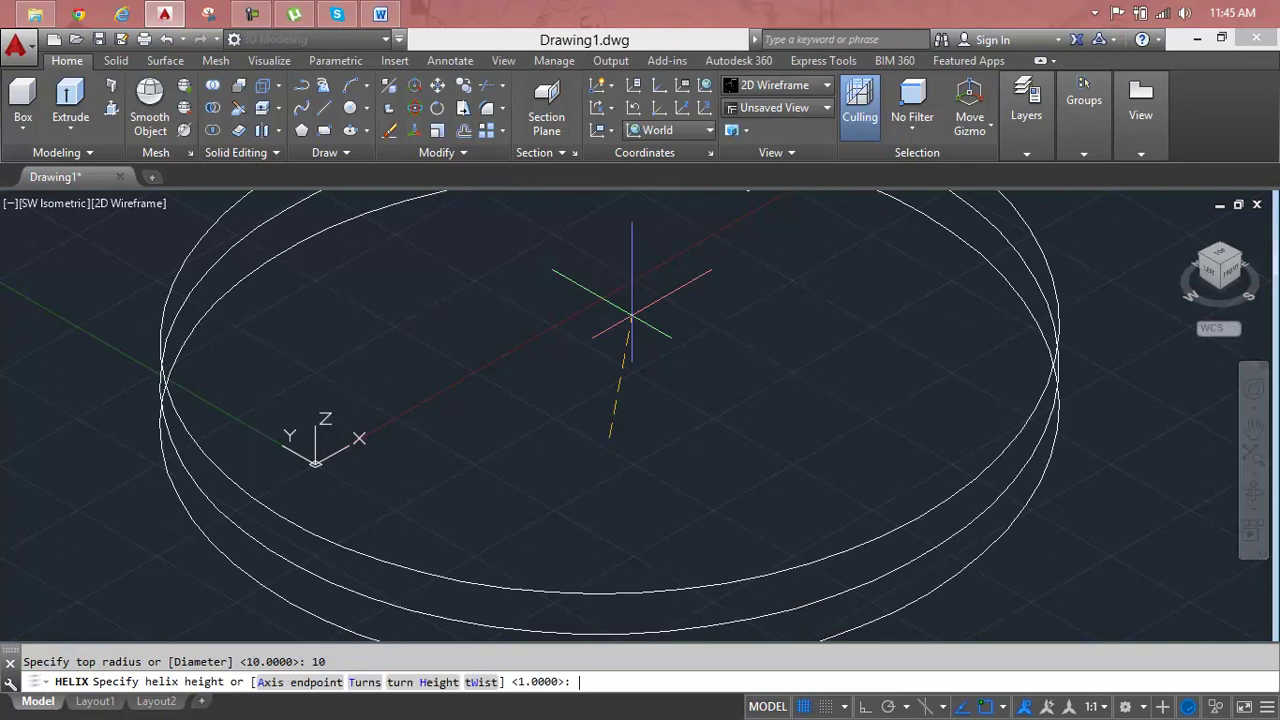
pyautogui.scroll(-3, 631, 318)
pyautogui.scroll(-2, 607, 398)
pyautogui.scroll(-2, 607, 398)
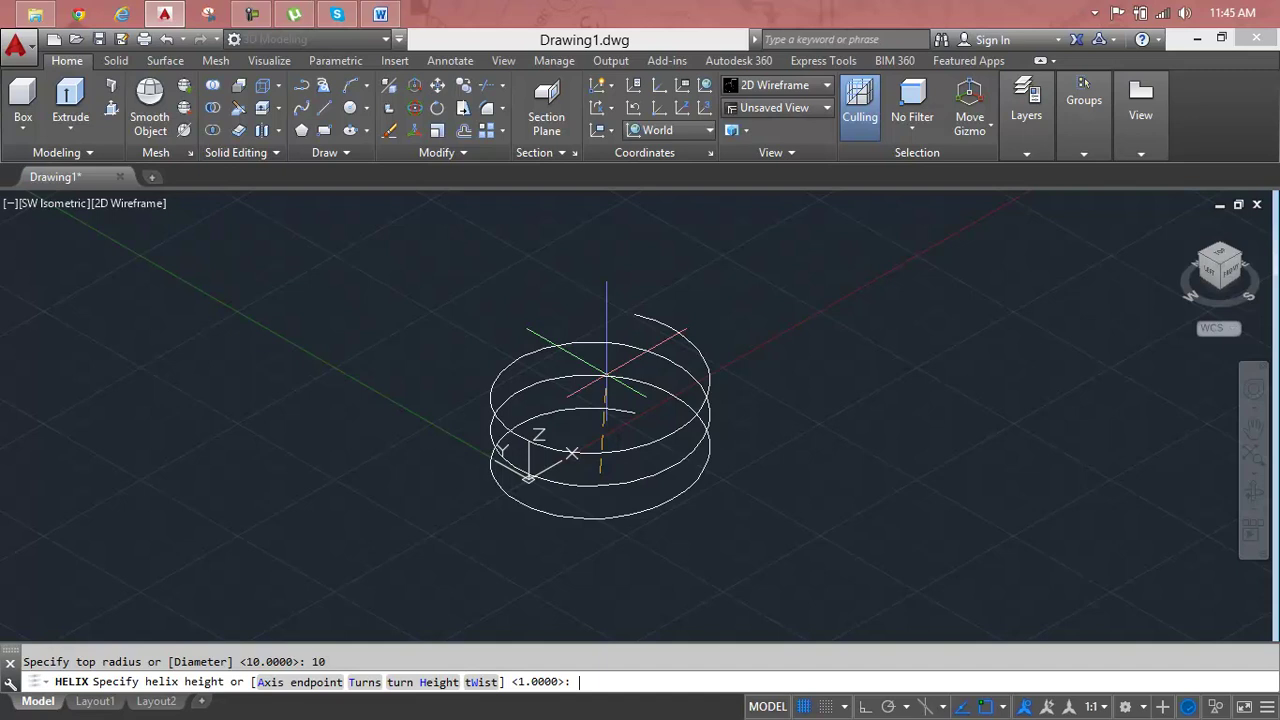
# Step: Complete the helix with 8 turns and a turn height of 0.3
pyautogui.write('t')
pyautogui.press('Return')
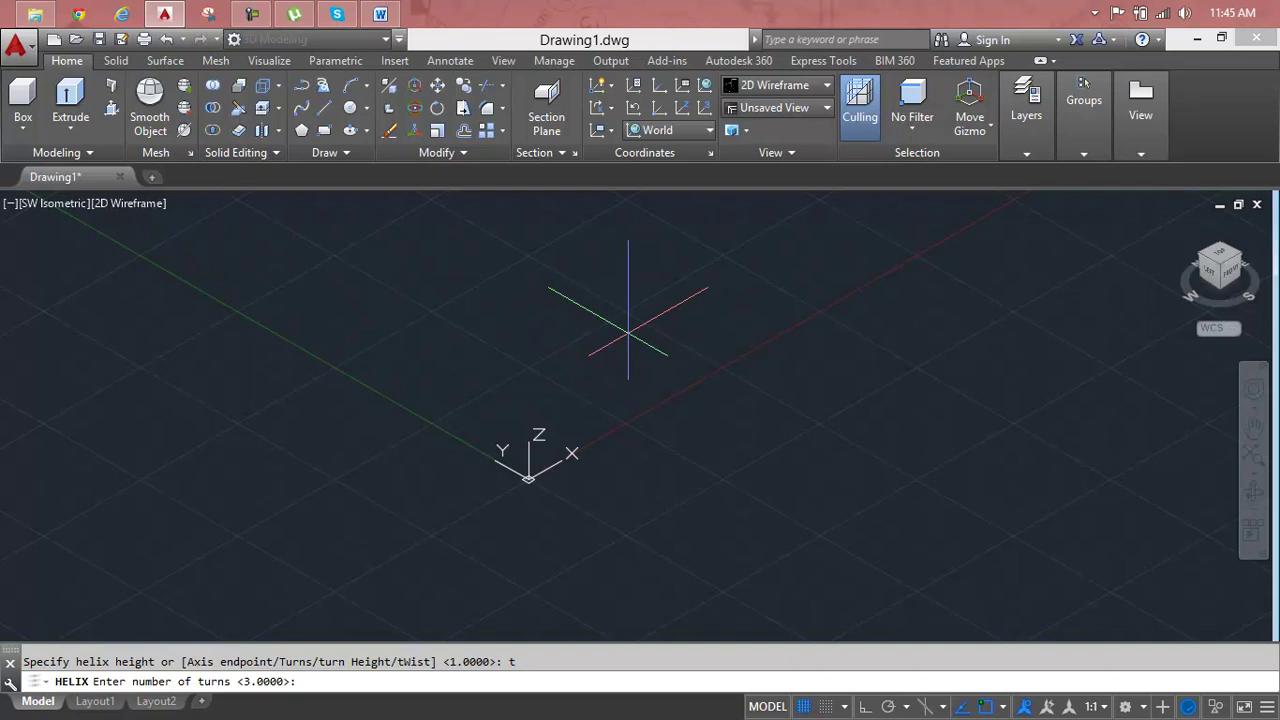
pyautogui.write('8')
pyautogui.press('Return')
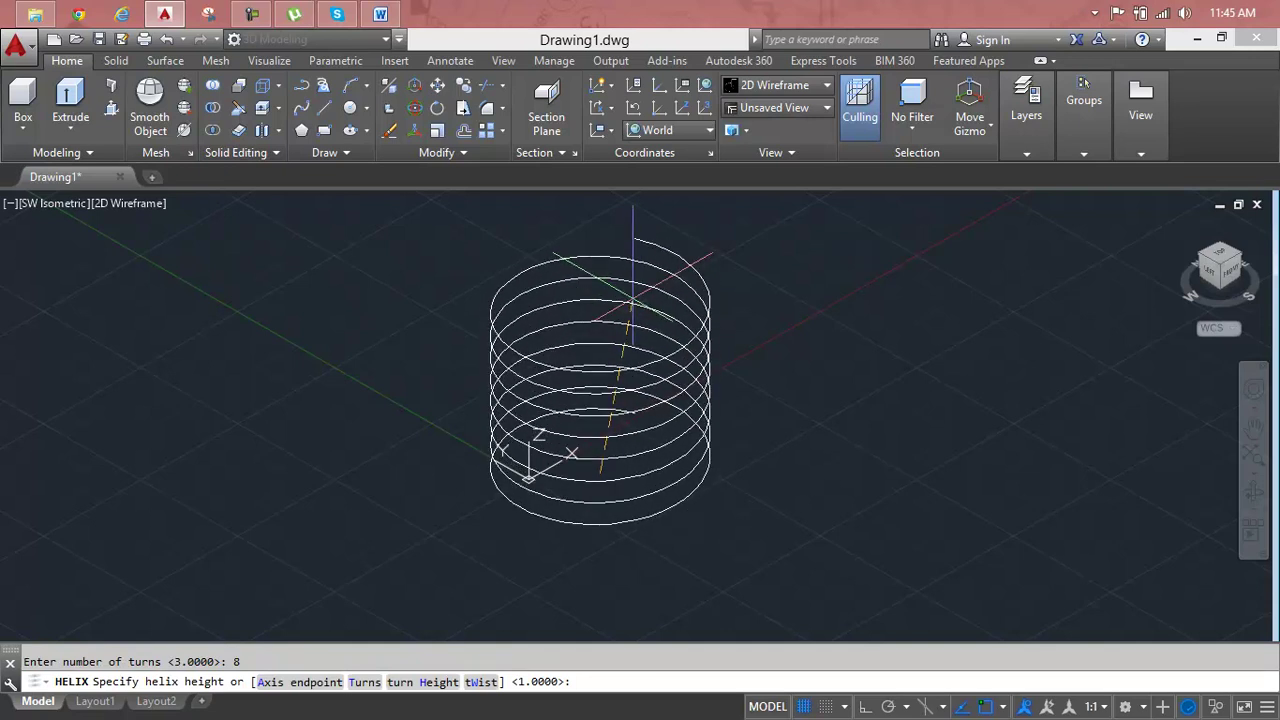
pyautogui.write('h')
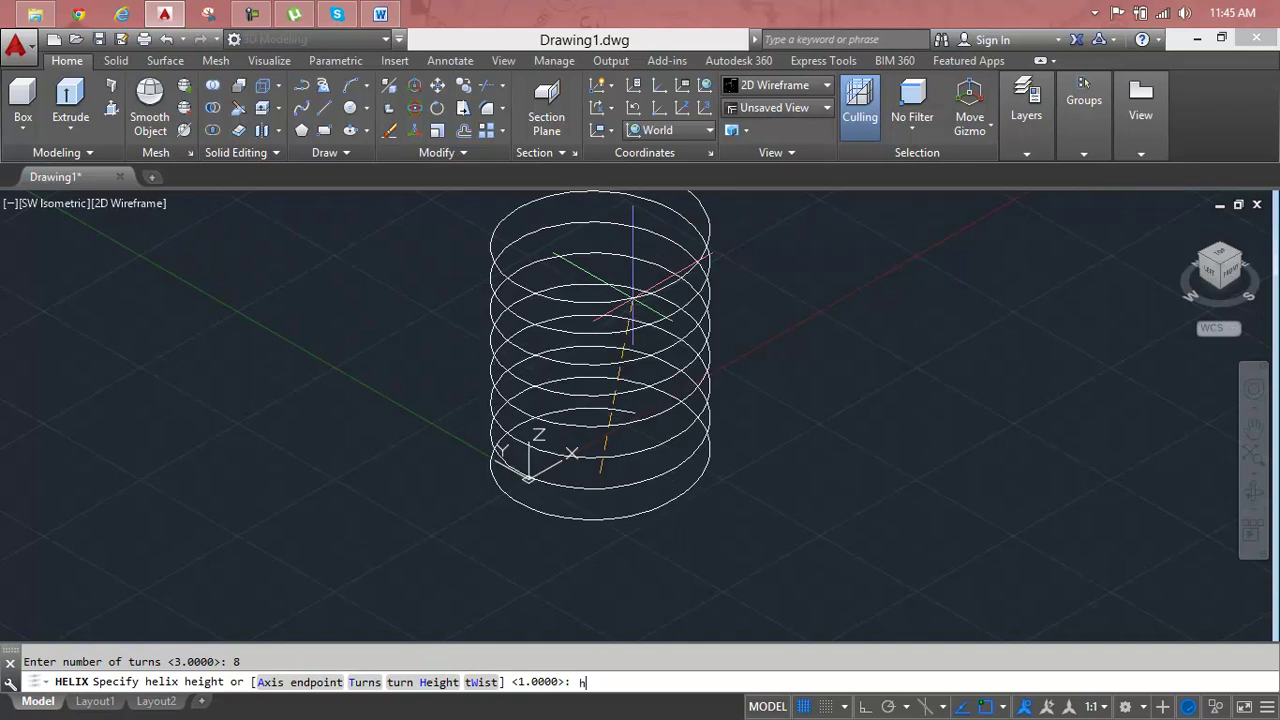
pyautogui.press('Return')
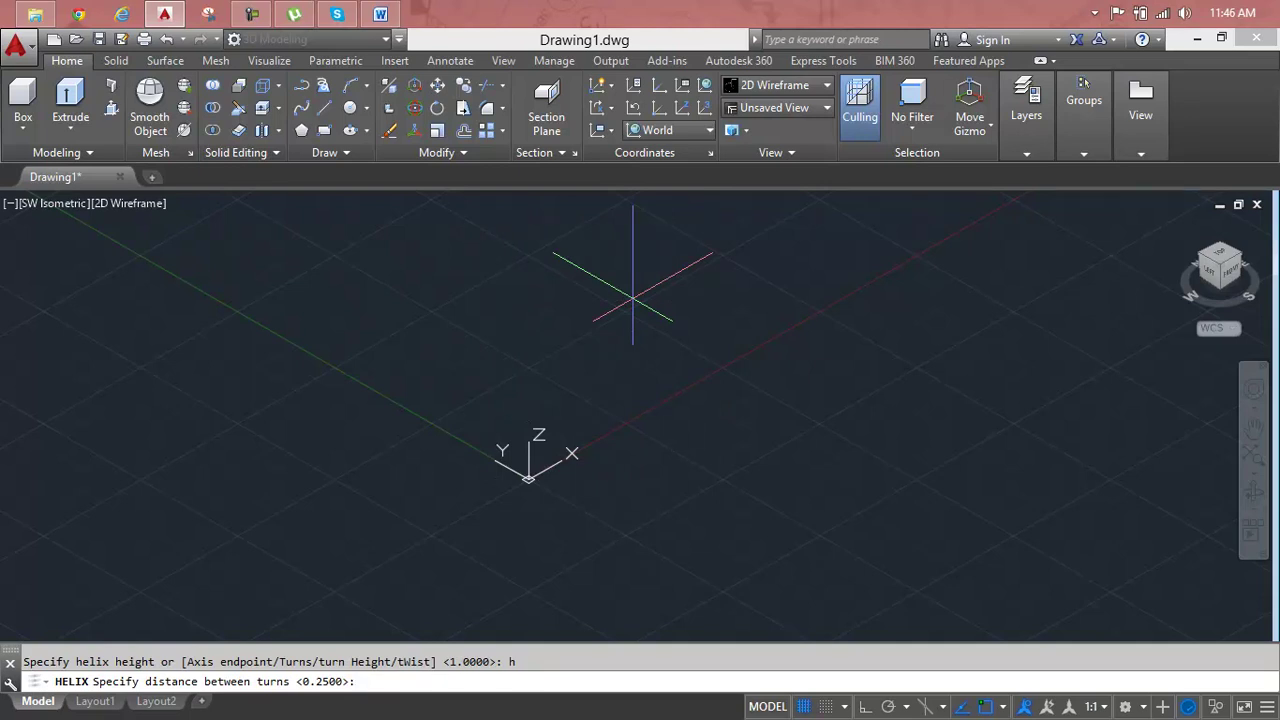
pyautogui.write('0.3')
pyautogui.press('Return')
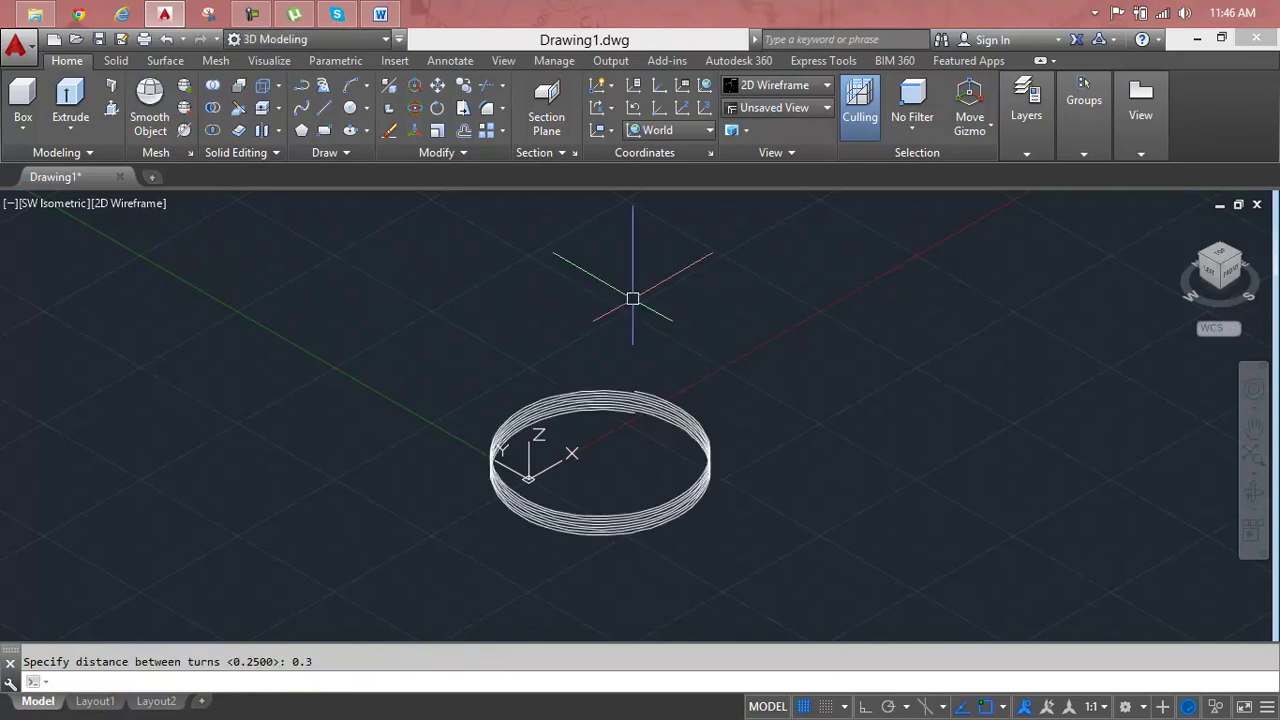
# Step: Zoom in to inspect the finished helix and select it
pyautogui.scroll(5, 617, 447)
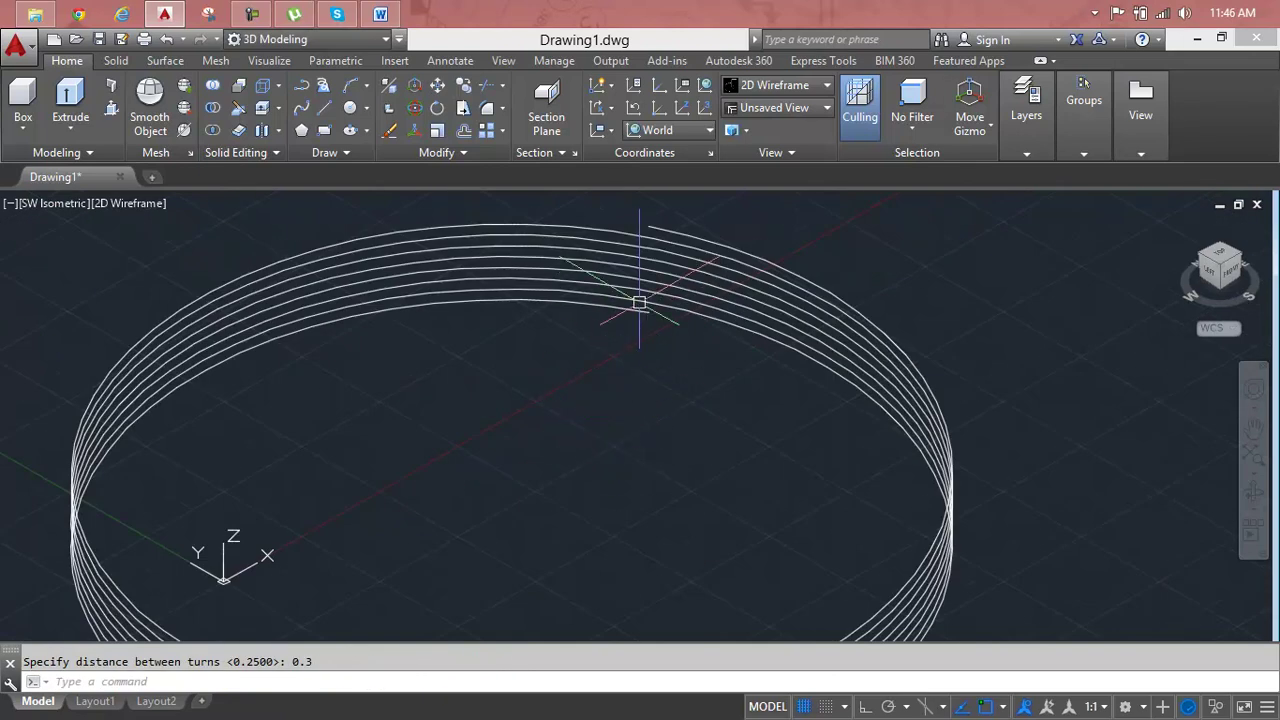
pyautogui.scroll(2, 639, 302)
pyautogui.scroll(2, 639, 302)
pyautogui.scroll(-4, 639, 302)
pyautogui.scroll(-1, 639, 302)
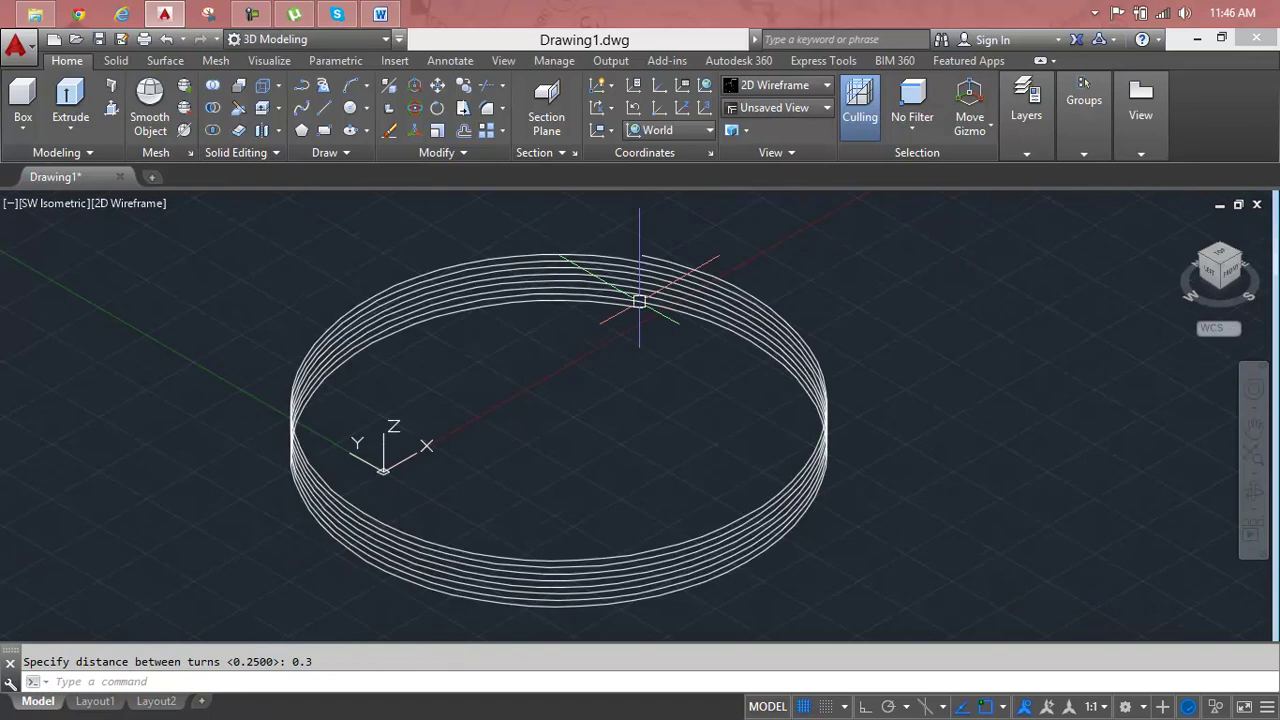
pyautogui.click(639, 301)
# Step: Delete the 8-turn helix and pan so the origin sits lower left
pyautogui.press('Delete')
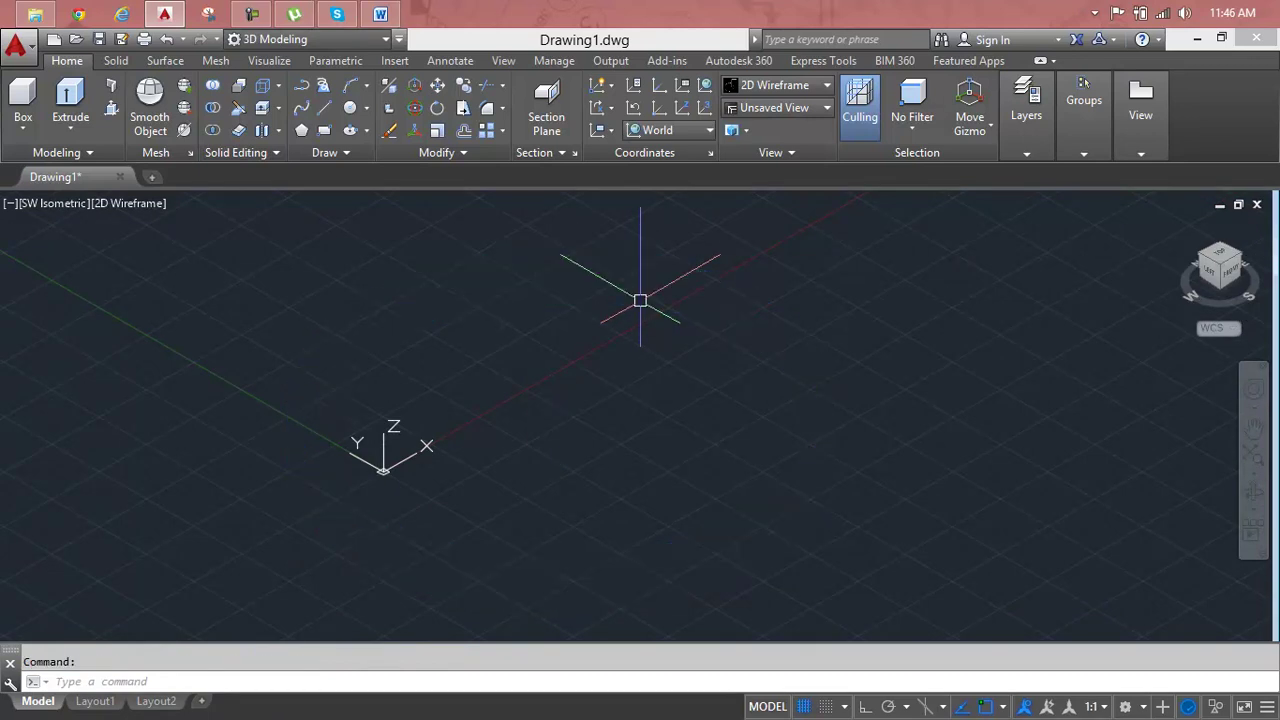
pyautogui.click(250, 12)
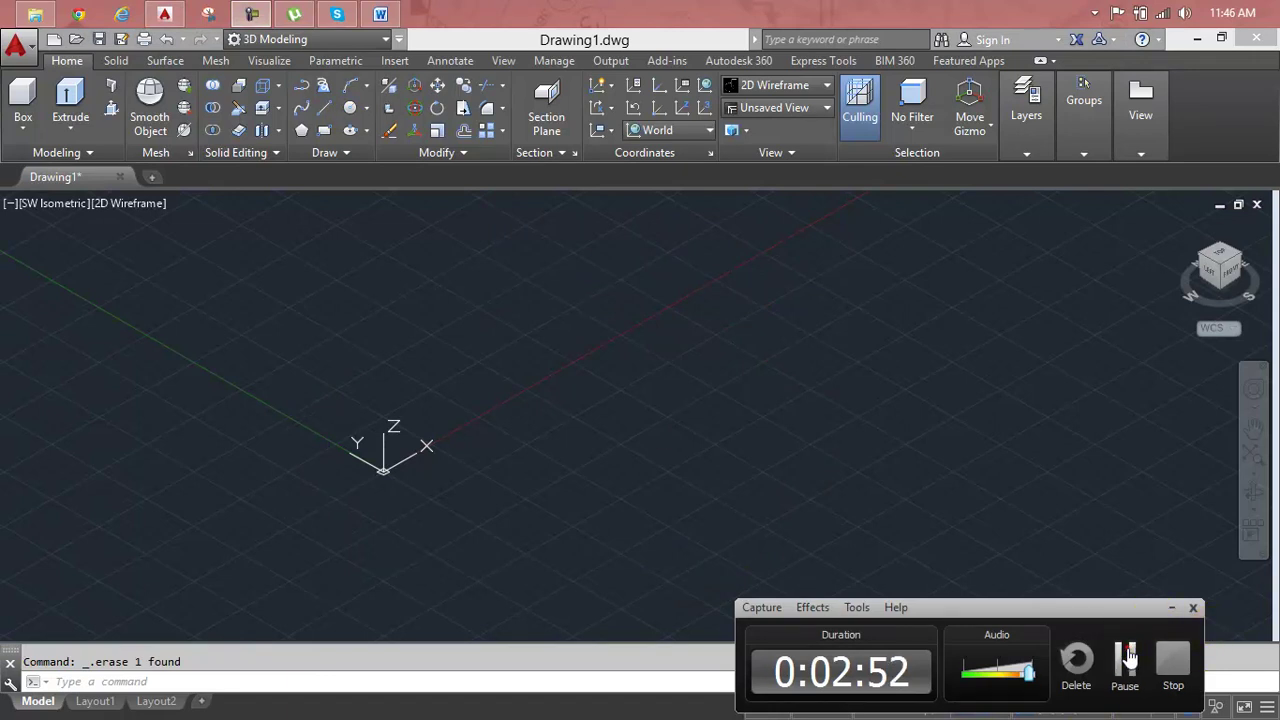
pyautogui.click(1124, 660)
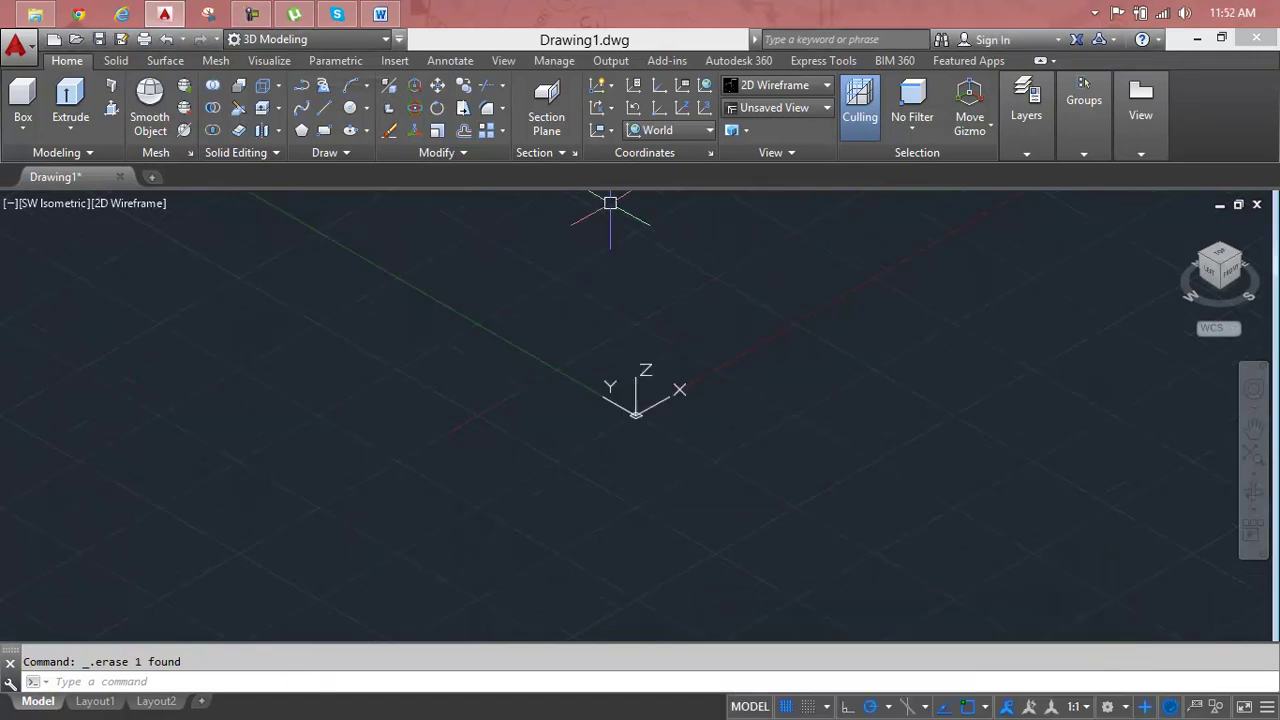
pyautogui.moveTo(680, 357); pyautogui.dragTo(375, 437, button='middle')
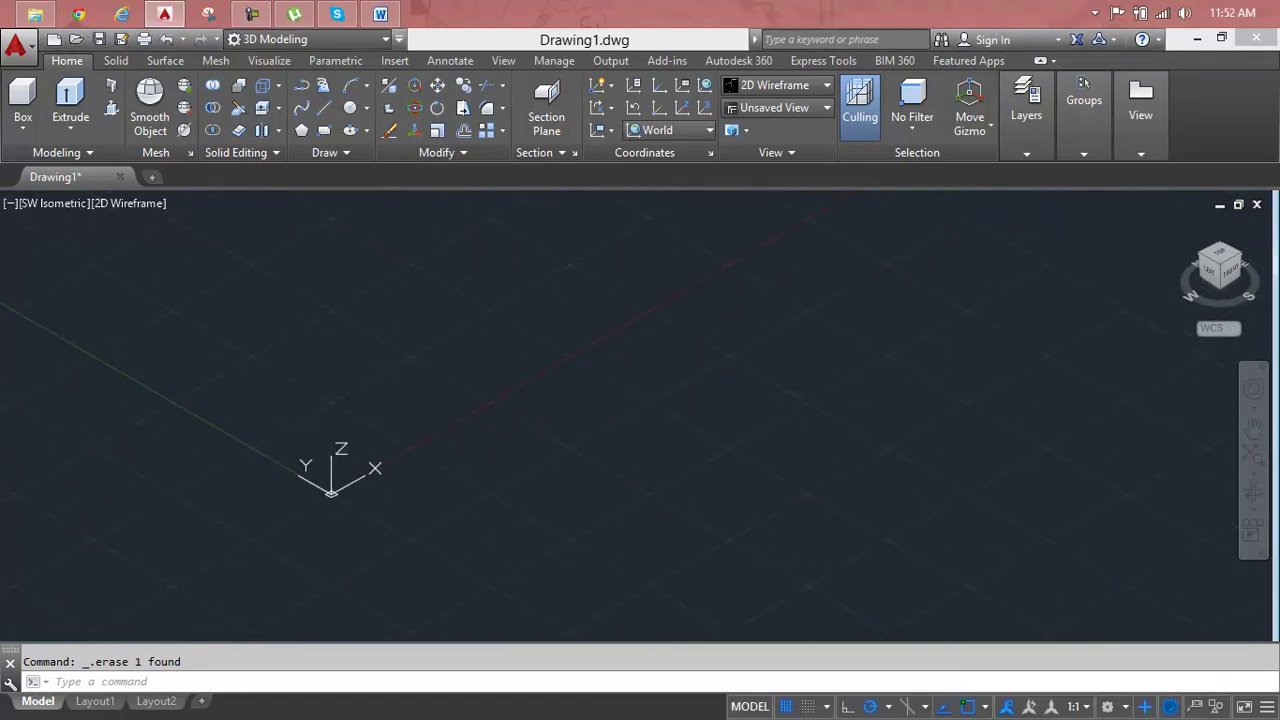
pyautogui.press('Escape')
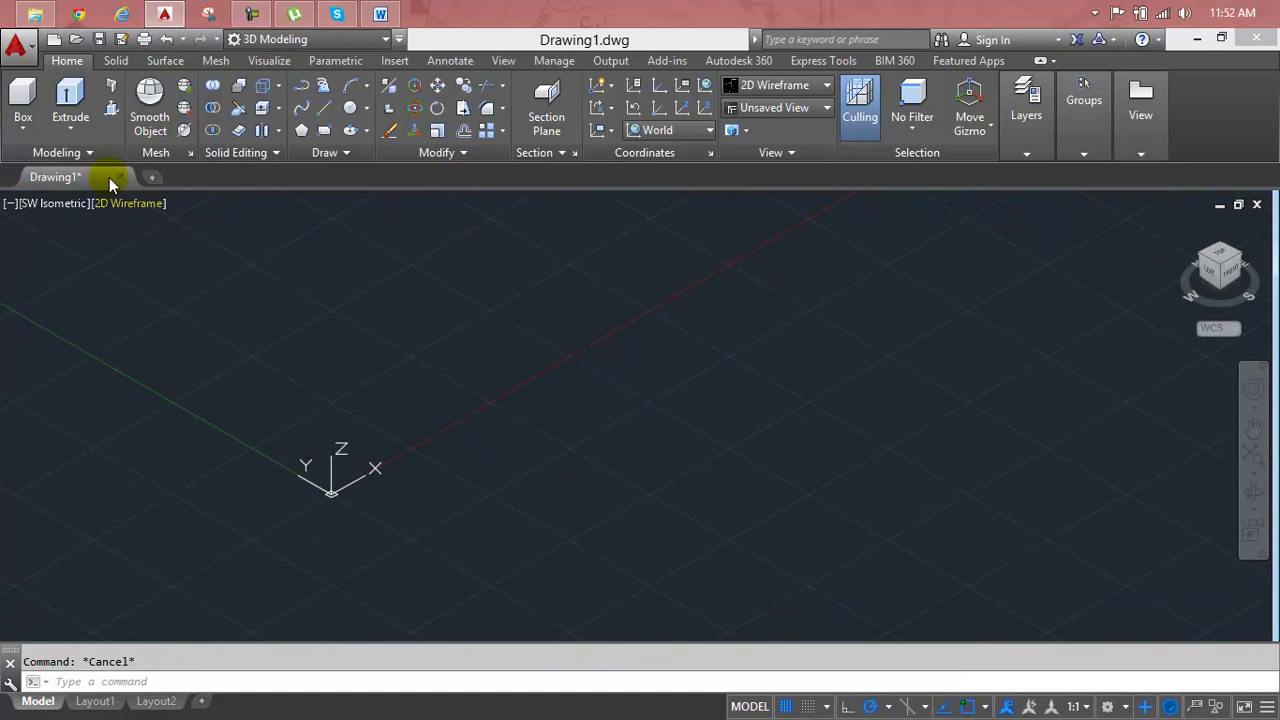
# Step: Draw a helix with base and top radius 5 and a picked height of about 7.58
pyautogui.click(223, 155)
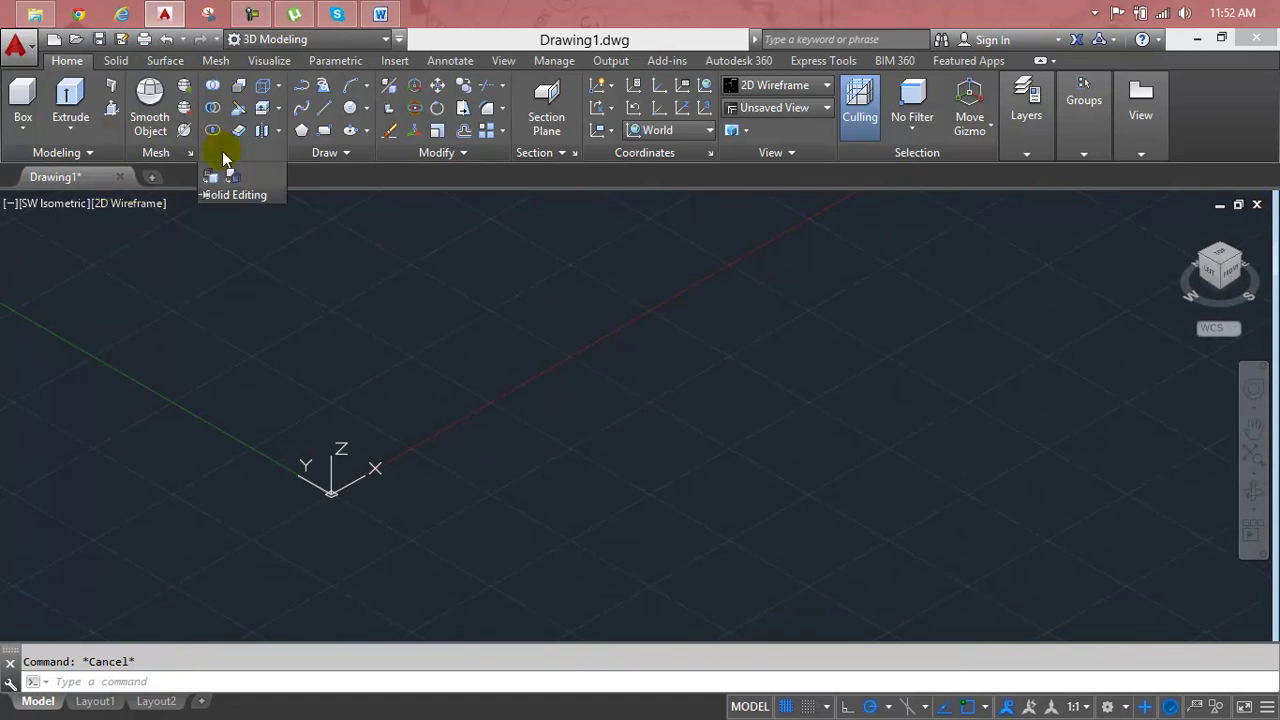
pyautogui.click(308, 157)
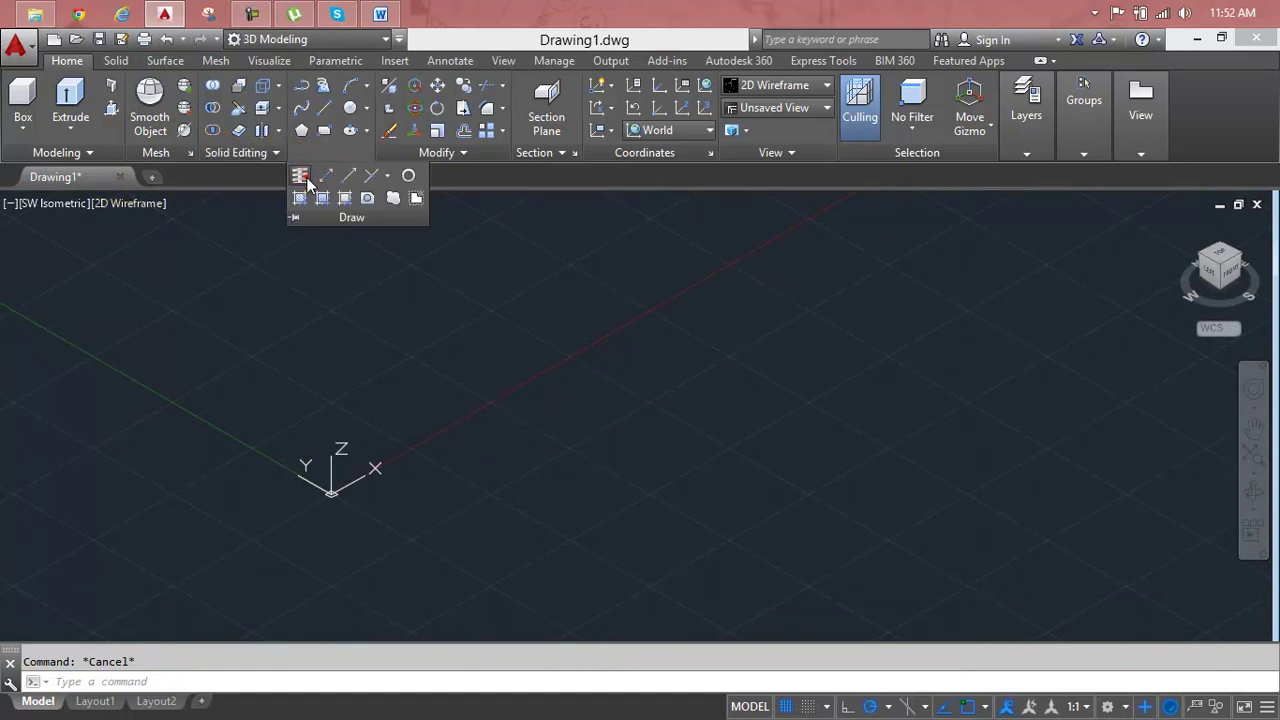
pyautogui.click(296, 190)
pyautogui.click(688, 468)
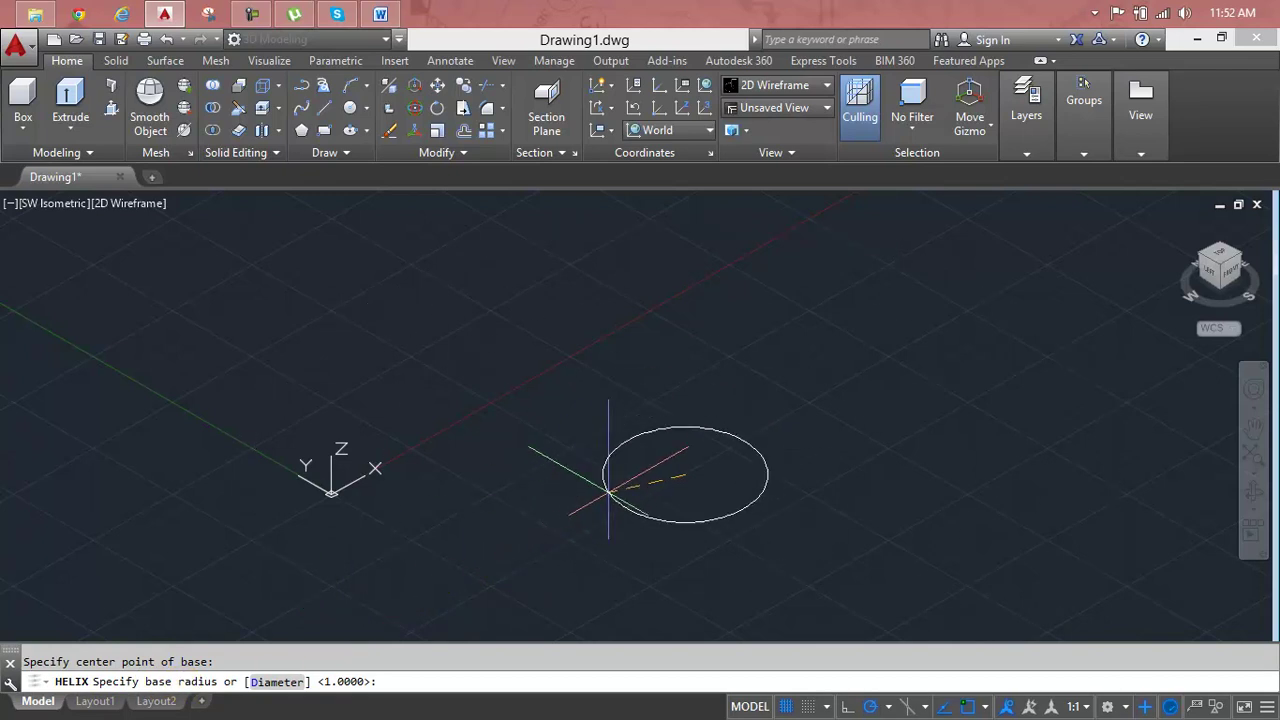
pyautogui.write('5')
pyautogui.press('Return')
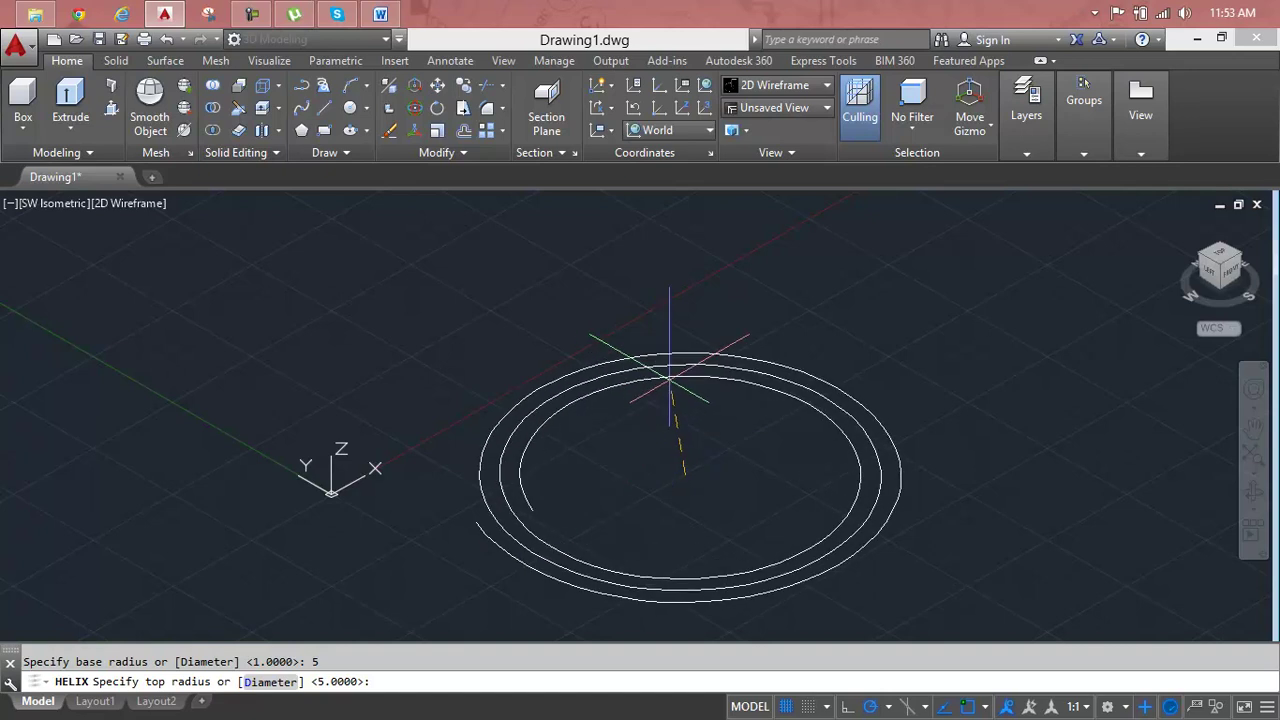
pyautogui.press('Return')
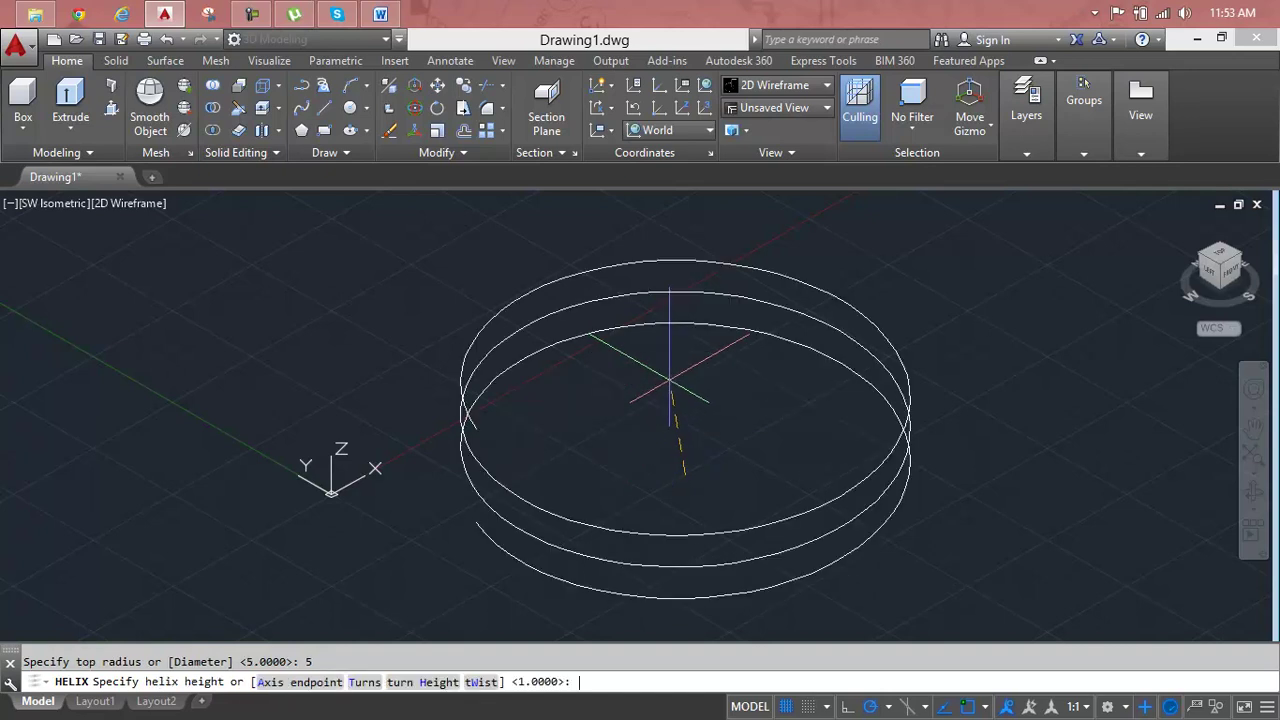
pyautogui.scroll(-4, 674, 306)
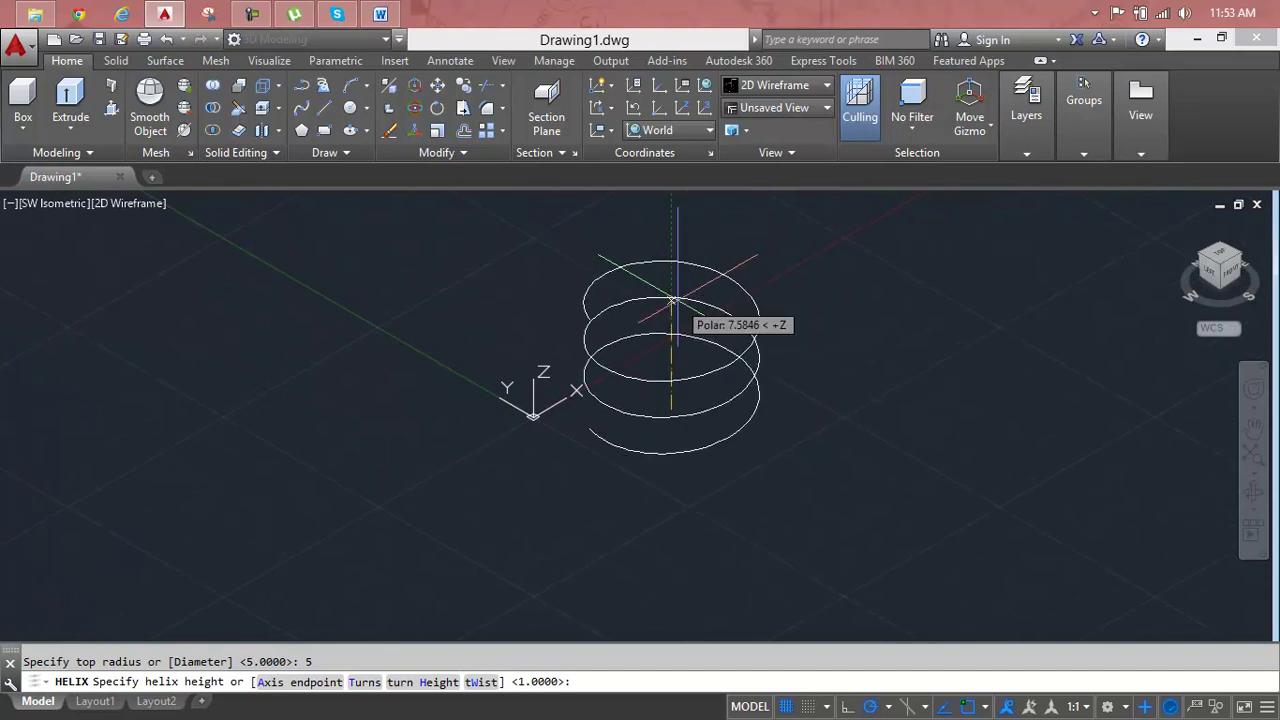
pyautogui.click(678, 300)
pyautogui.scroll(-2, 846, 277)
pyautogui.moveTo(840, 286); pyautogui.dragTo(674, 408, button='middle')
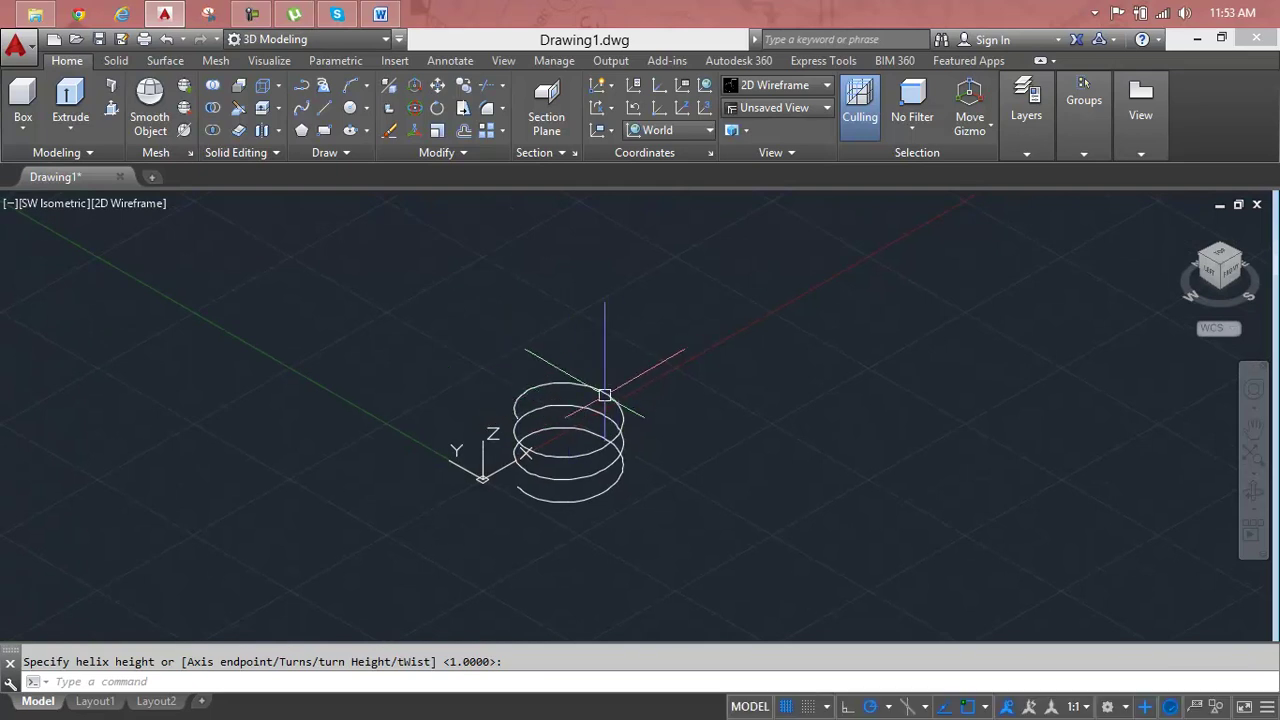
# Step: Set the selected helix's height to 10 and its turns to 8 in Quick Properties
pyautogui.click(597, 390)
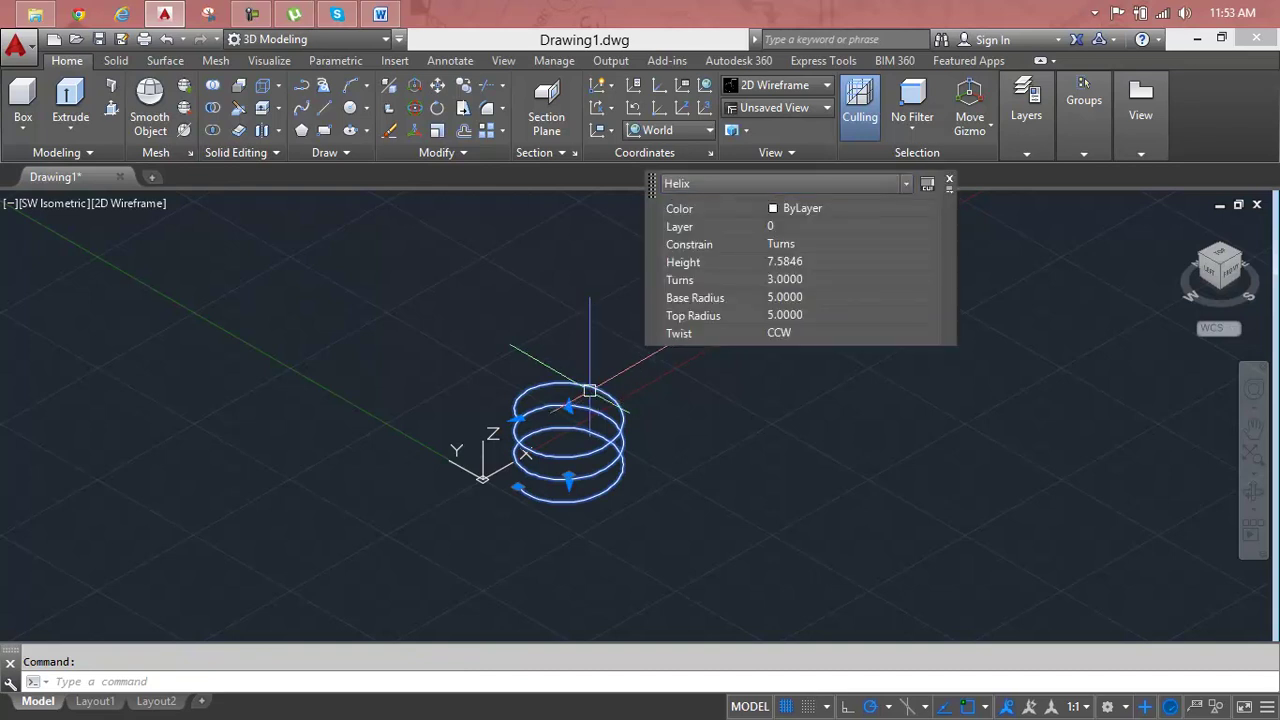
pyautogui.click(723, 256)
pyautogui.click(831, 261)
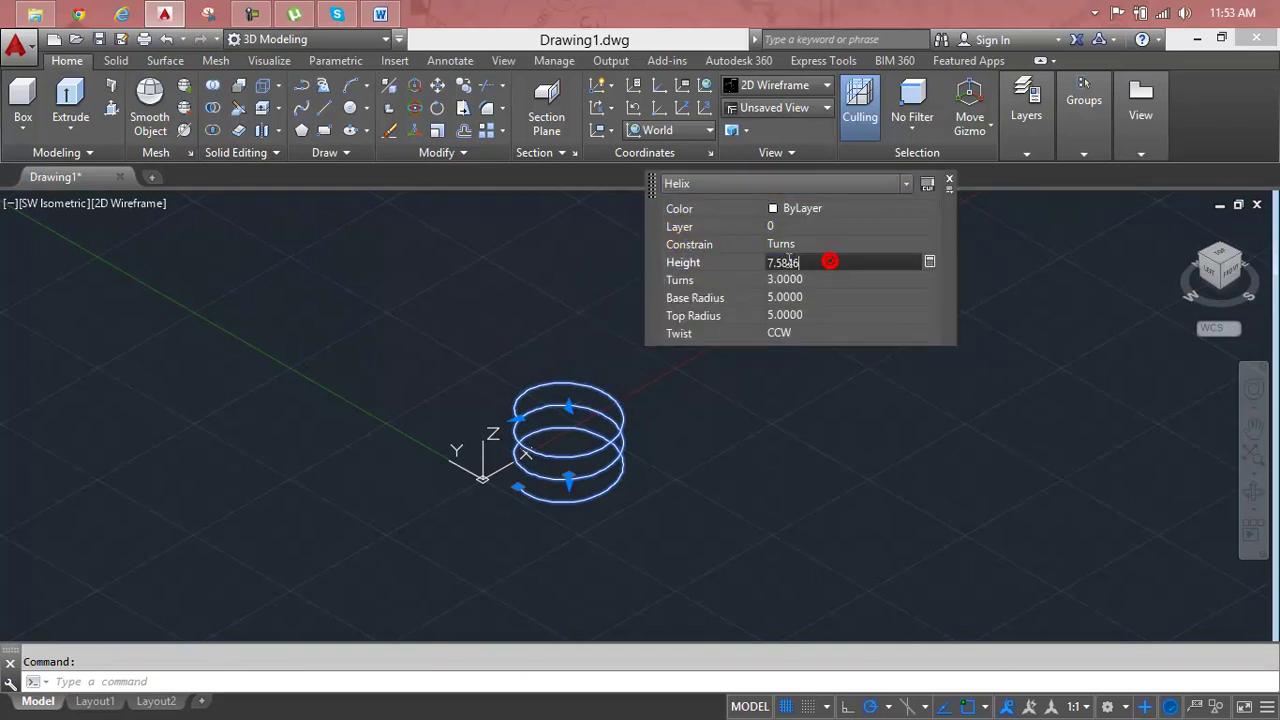
pyautogui.write('10')
pyautogui.press('Return')
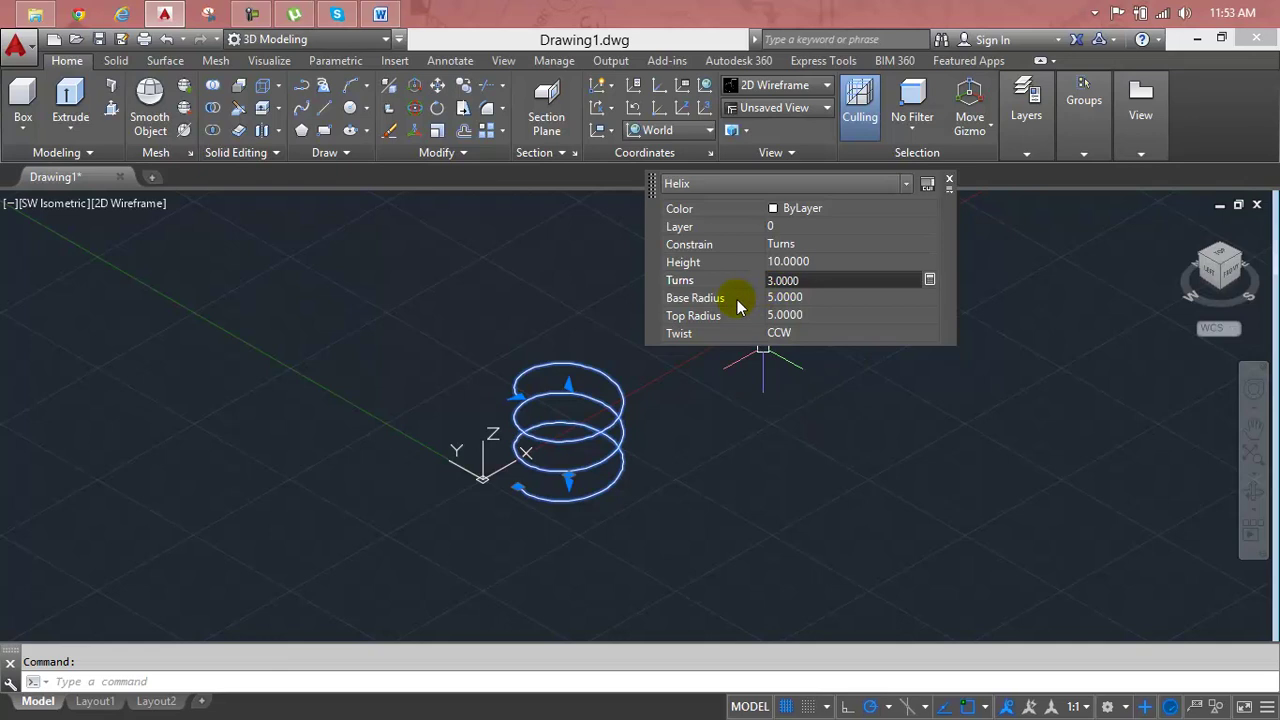
pyautogui.click(821, 280)
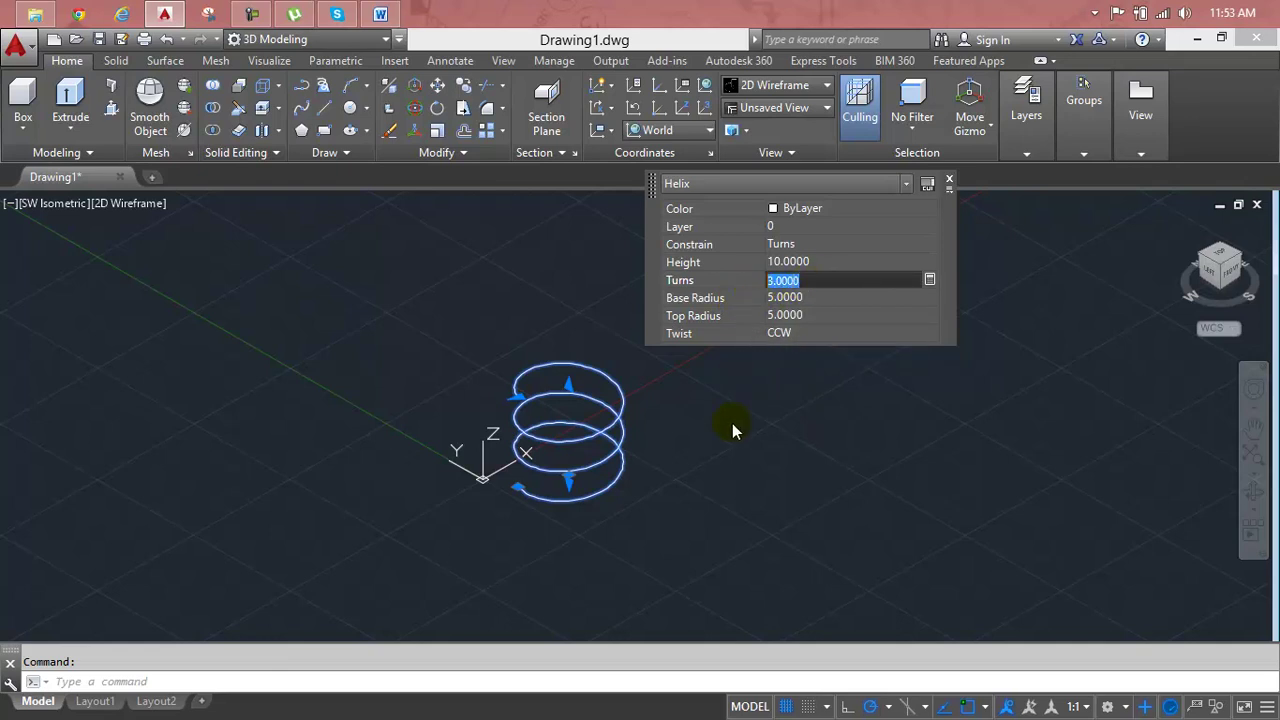
pyautogui.write('8')
pyautogui.press('Tab')
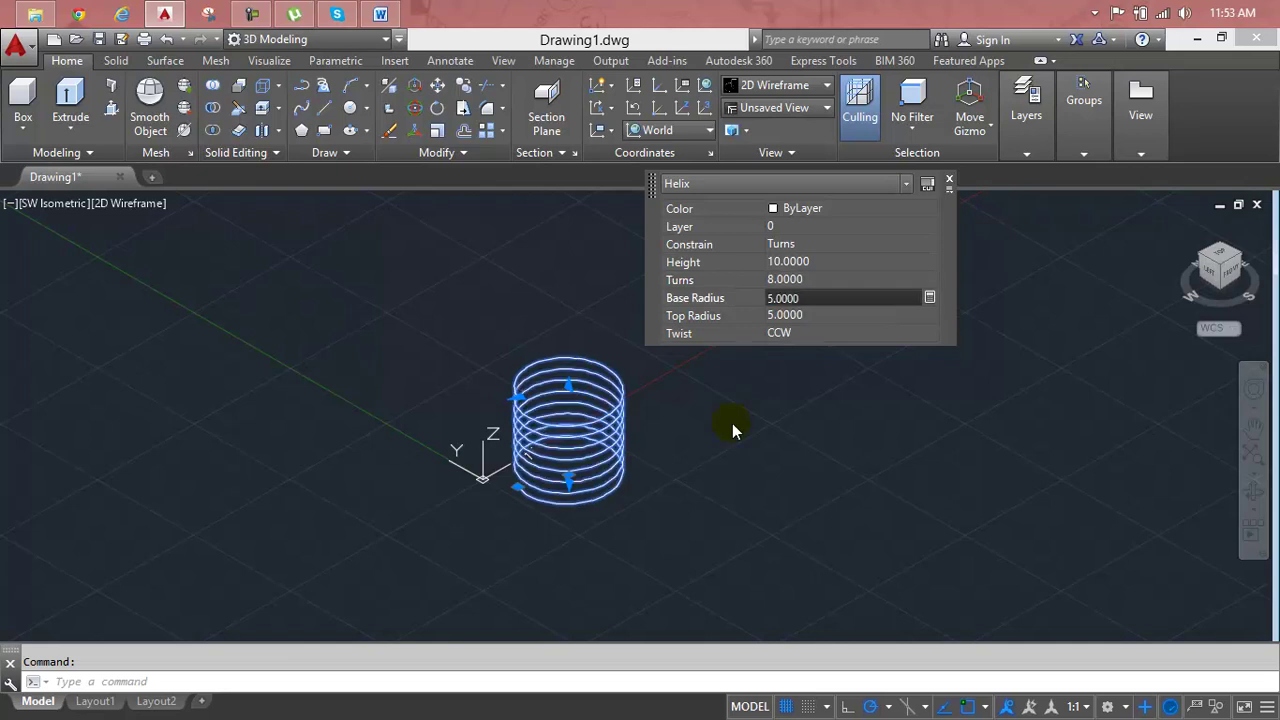
# Step: Set the helix twist to CW, keep it constrained by Turns, and close the palette
pyautogui.click(803, 316)
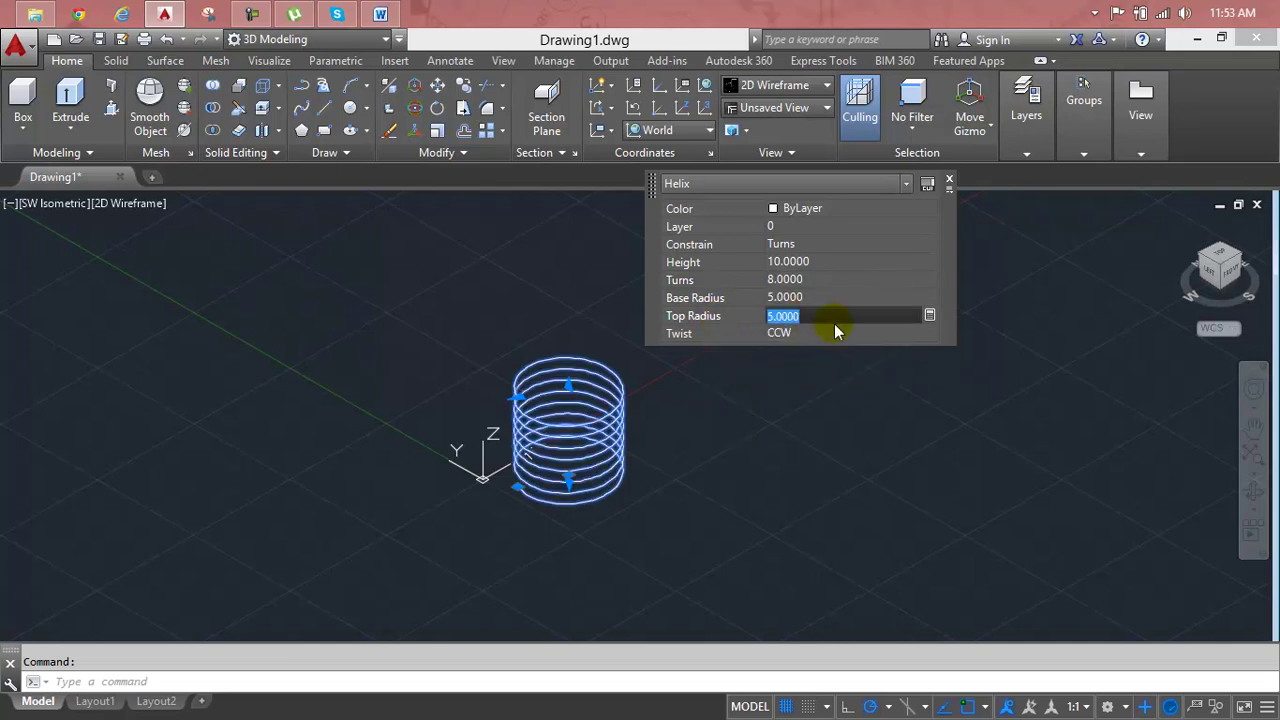
pyautogui.click(835, 330)
pyautogui.click(846, 336)
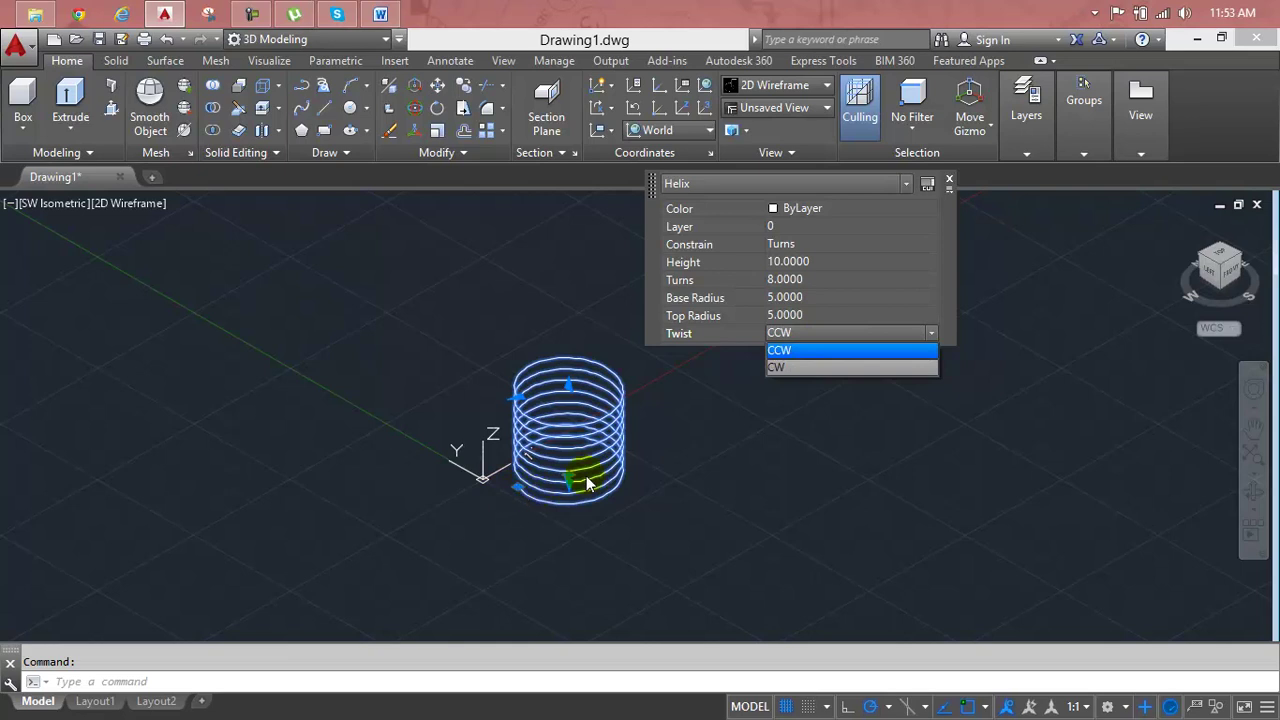
pyautogui.click(752, 466)
pyautogui.scroll(4, 530, 521)
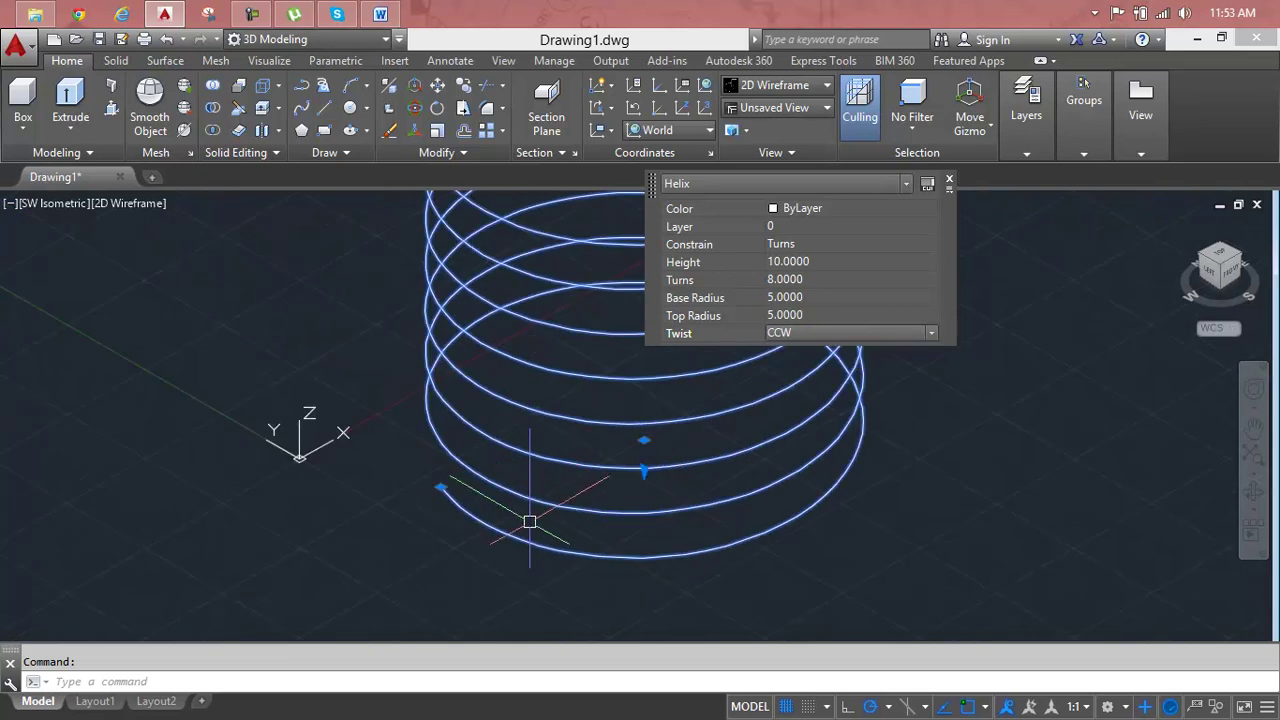
pyautogui.scroll(3, 530, 521)
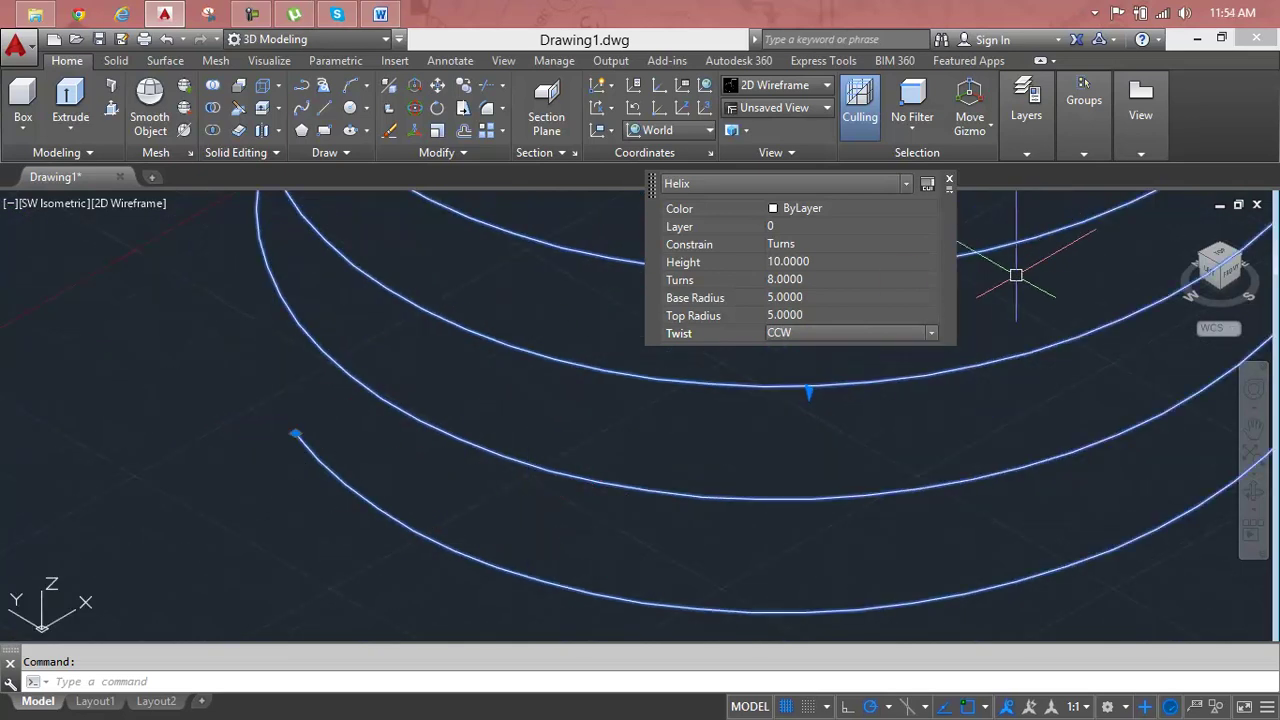
pyautogui.click(889, 327)
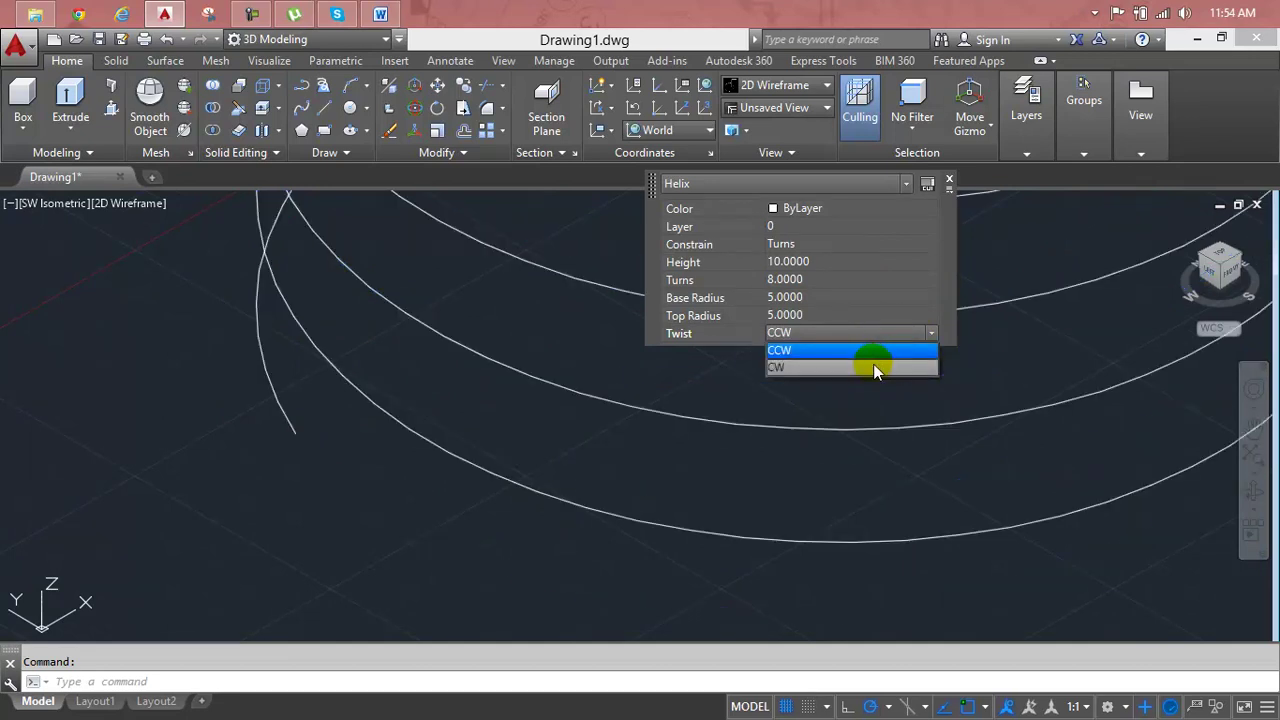
pyautogui.click(869, 366)
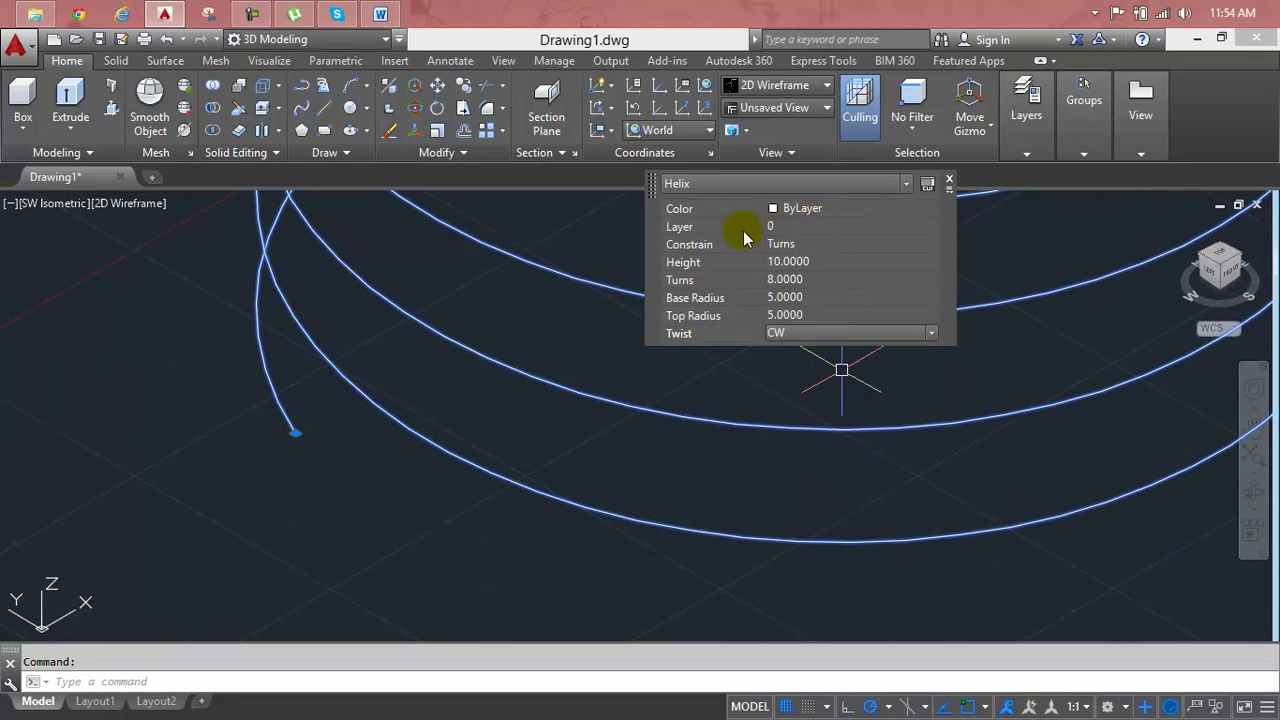
pyautogui.click(815, 244)
pyautogui.click(884, 244)
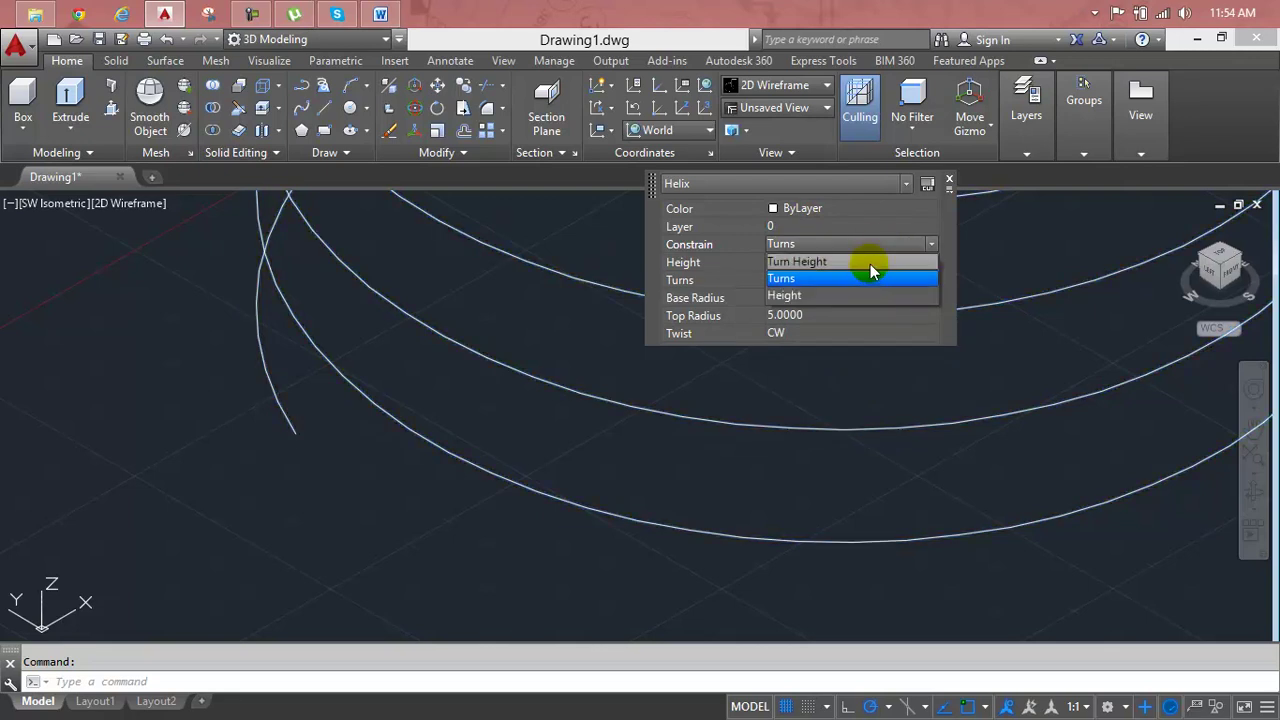
pyautogui.click(913, 279)
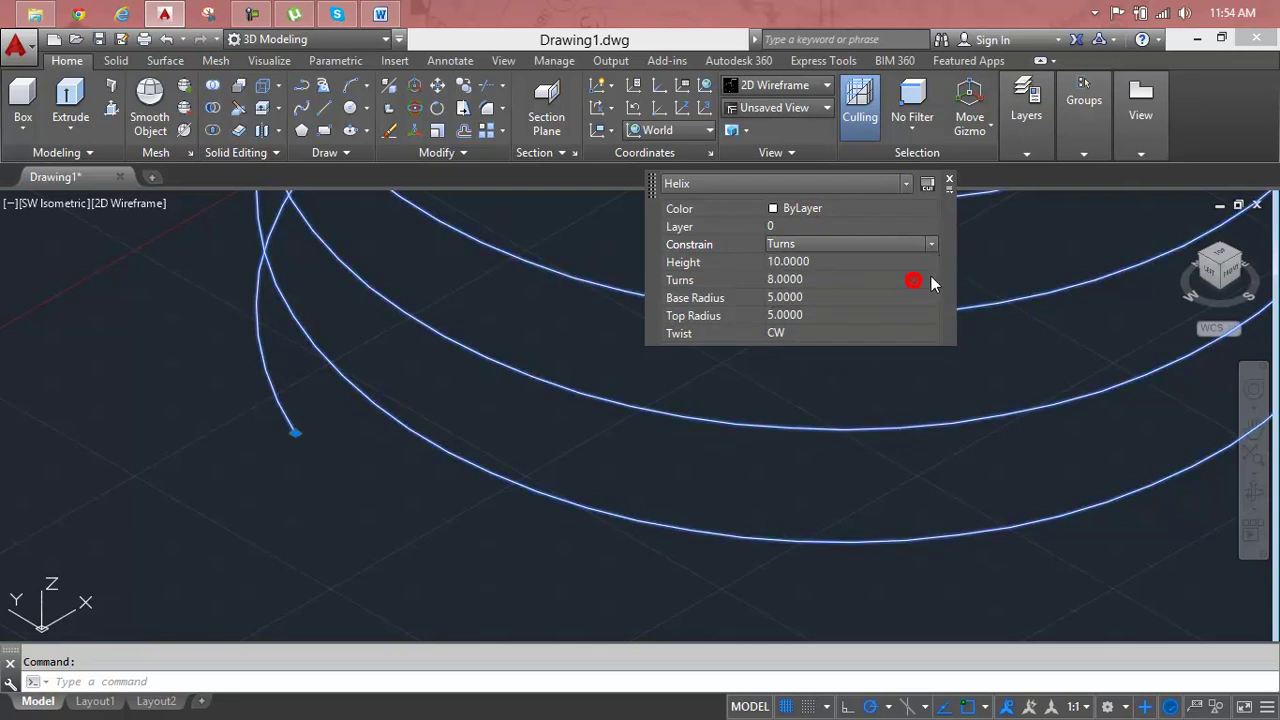
pyautogui.click(950, 182)
# Step: Reselect the edited helix and delete it, leaving the drawing empty
pyautogui.scroll(-5, 873, 394)
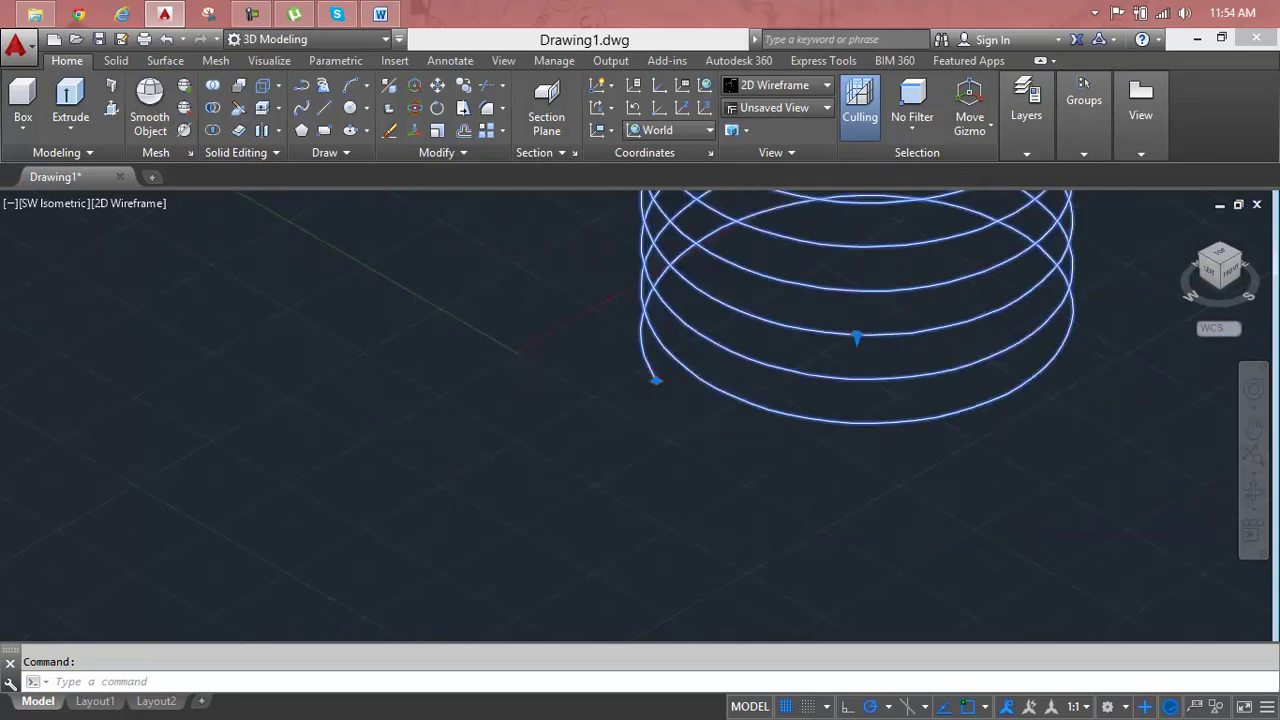
pyautogui.moveTo(873, 400); pyautogui.dragTo(734, 494, button='middle')
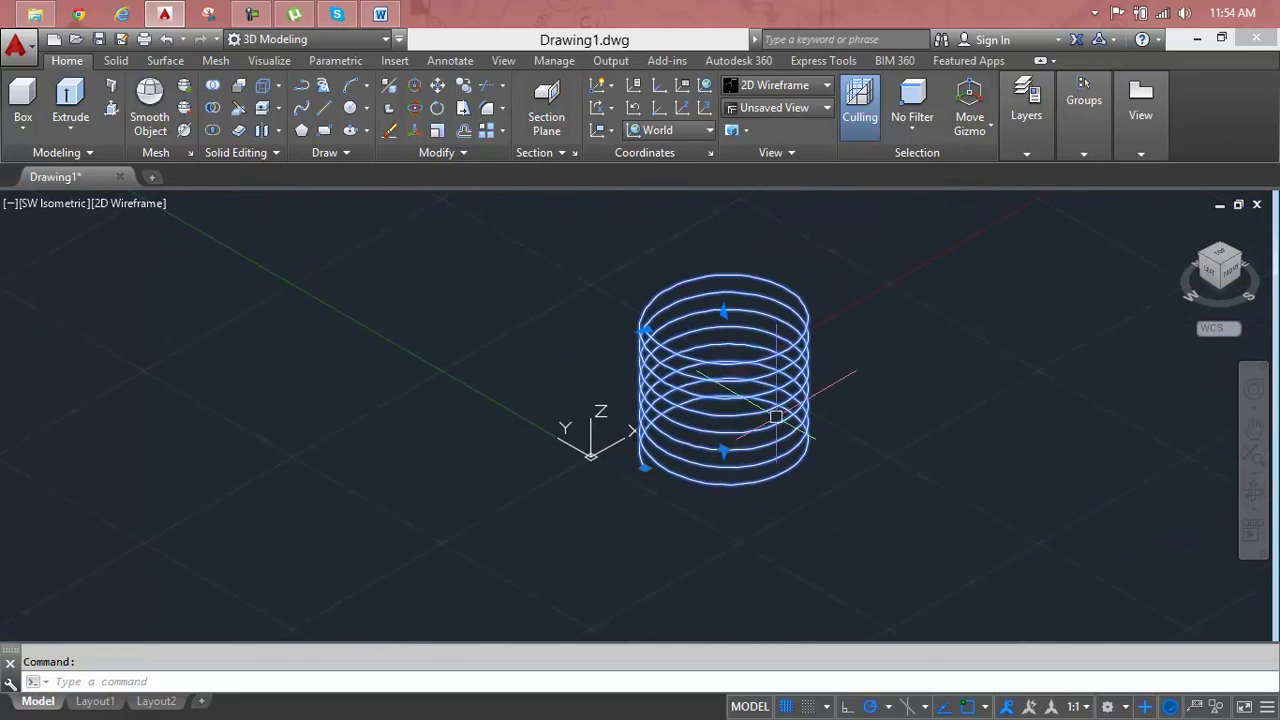
pyautogui.press('Escape')
pyautogui.scroll(4, 766, 429)
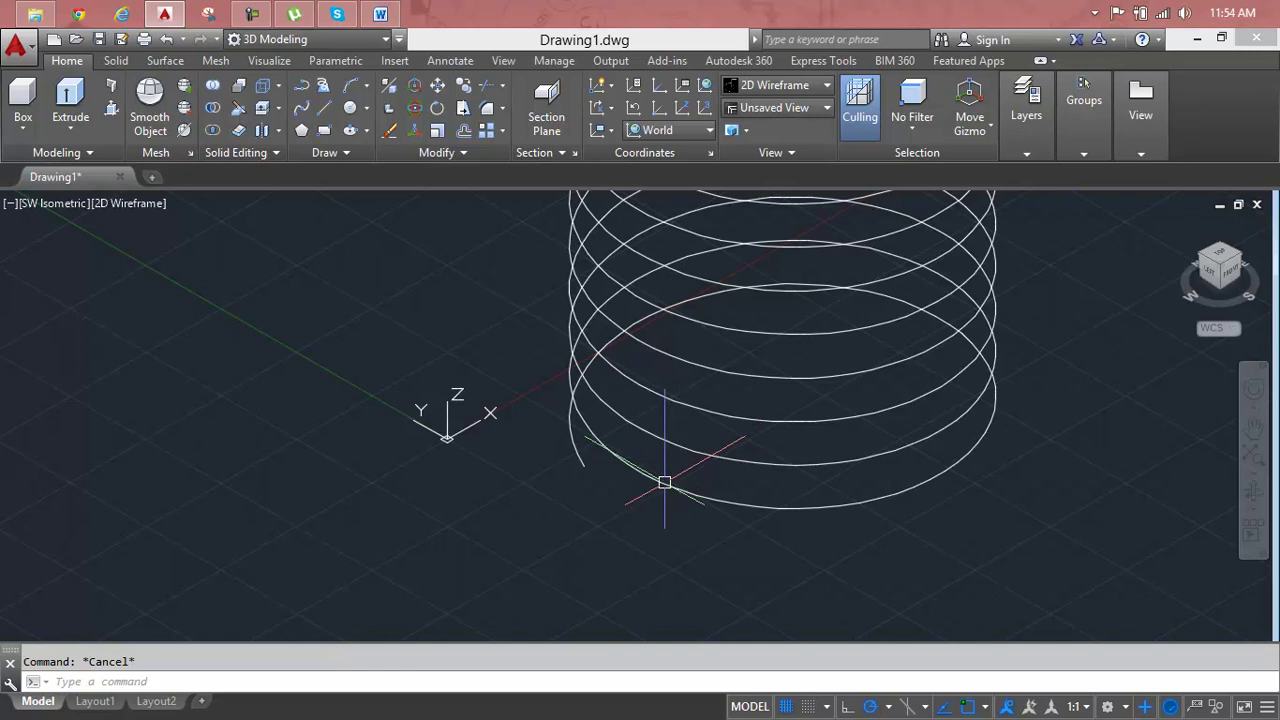
pyautogui.scroll(3, 664, 482)
pyautogui.click(664, 496)
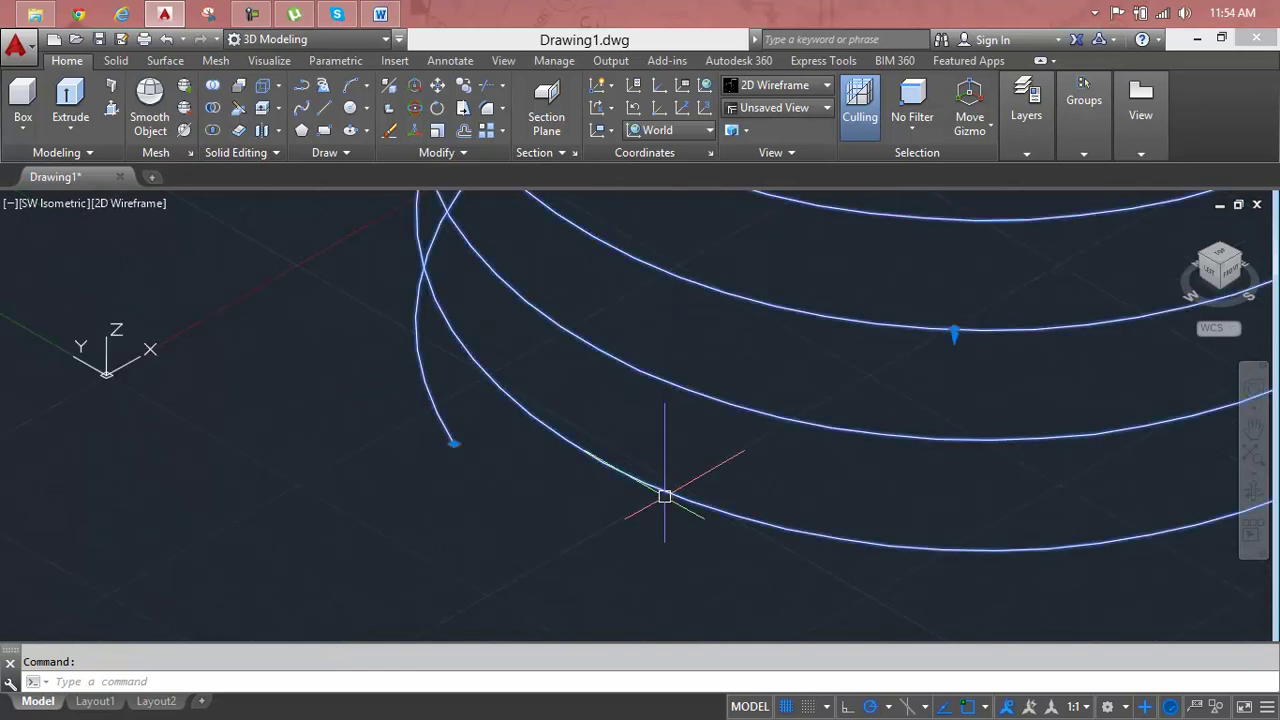
pyautogui.press('Delete')
pyautogui.scroll(-3, 664, 496)
pyautogui.scroll(-2, 500, 480)
pyautogui.press('Escape')
# Step: Draw a cylinder with radius 5 and height 10
pyautogui.click(23, 124)
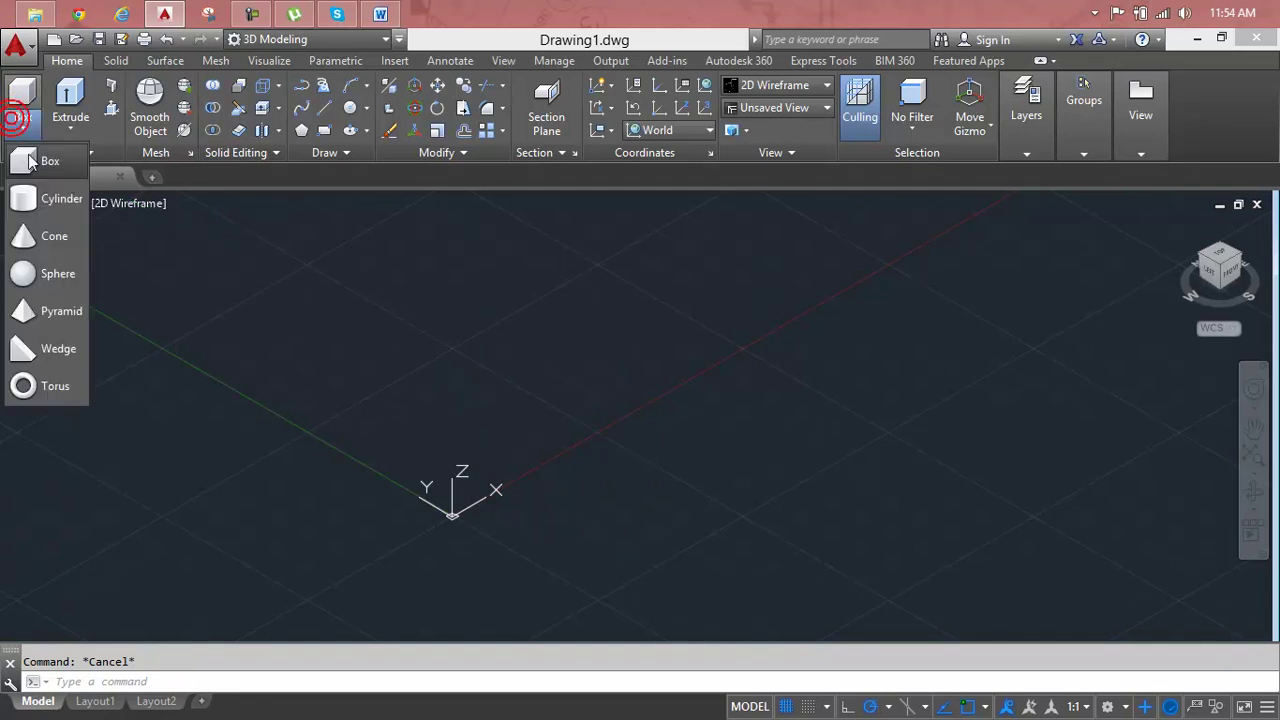
pyautogui.click(50, 205)
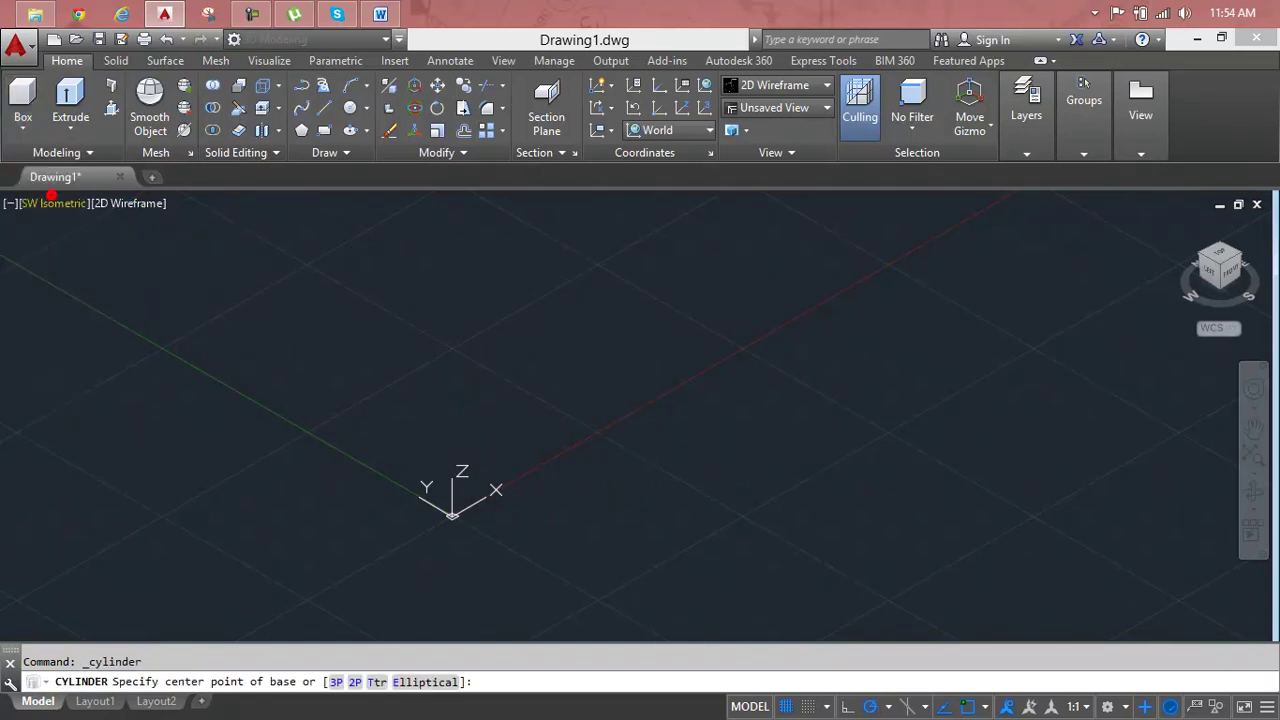
pyautogui.click(690, 484)
pyautogui.write('5')
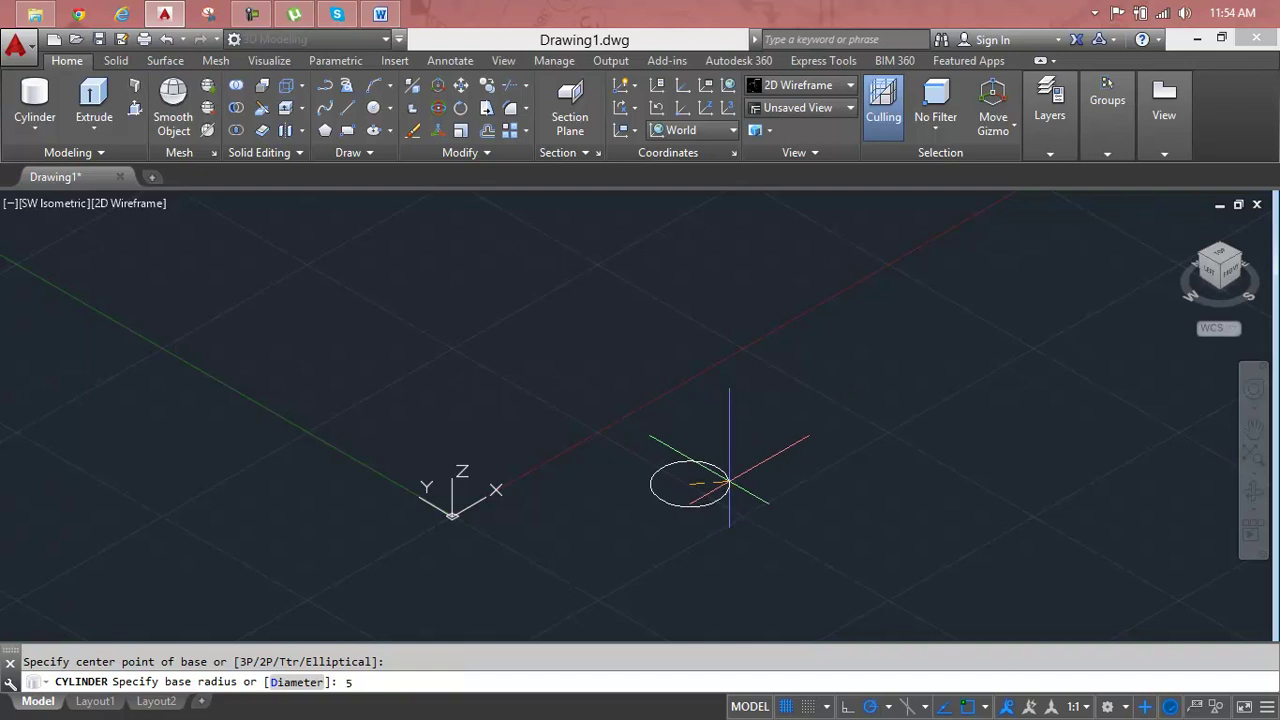
pyautogui.press('Return')
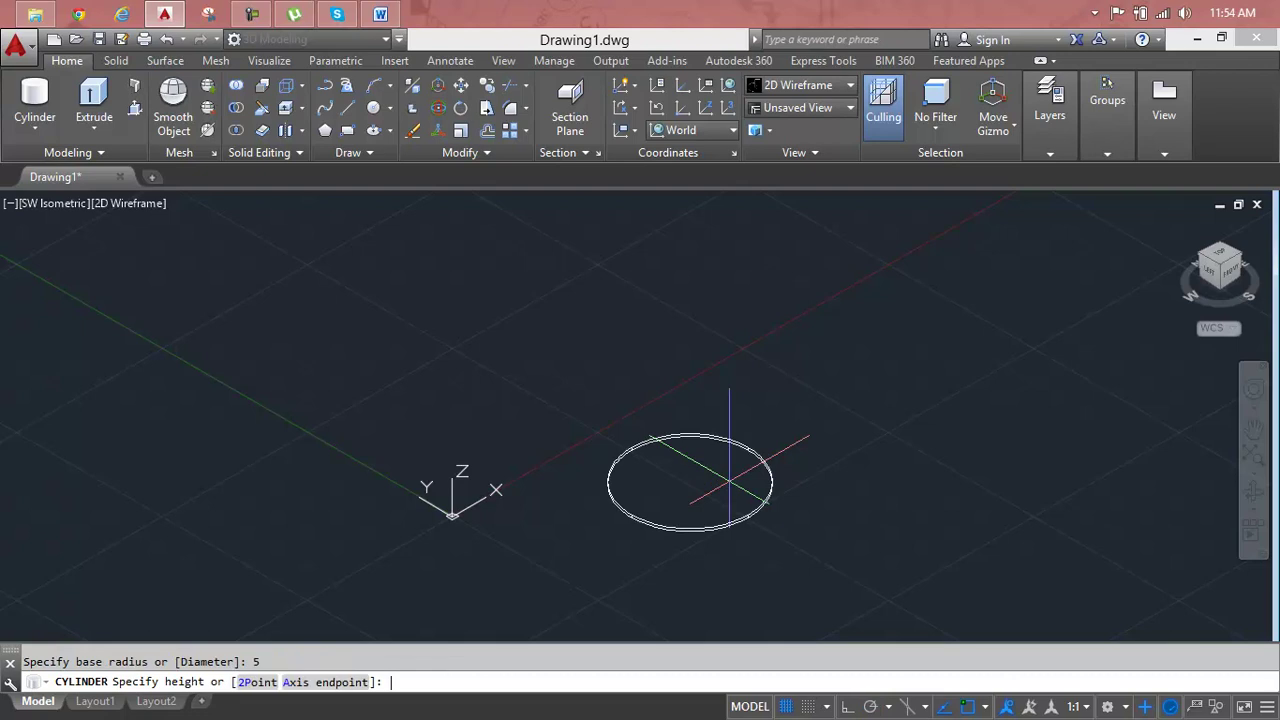
pyautogui.moveTo(624, 413)
pyautogui.mouseDown(button='middle')
pyautogui.moveTo(727, 350)
pyautogui.moveTo(723, 389)
pyautogui.mouseUp(button='middle')
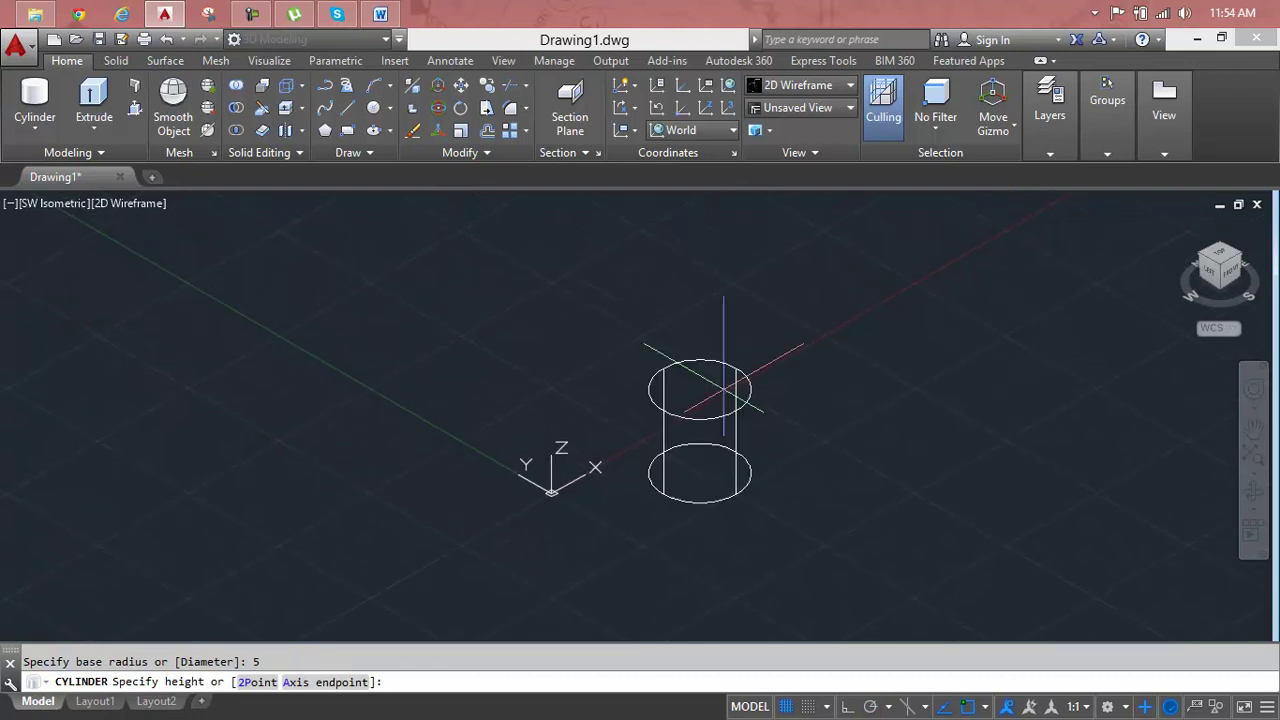
pyautogui.moveTo(657, 362)
pyautogui.mouseDown(button='middle')
pyautogui.moveTo(725, 328)
pyautogui.moveTo(707, 463)
pyautogui.mouseUp(button='middle')
pyautogui.write('10')
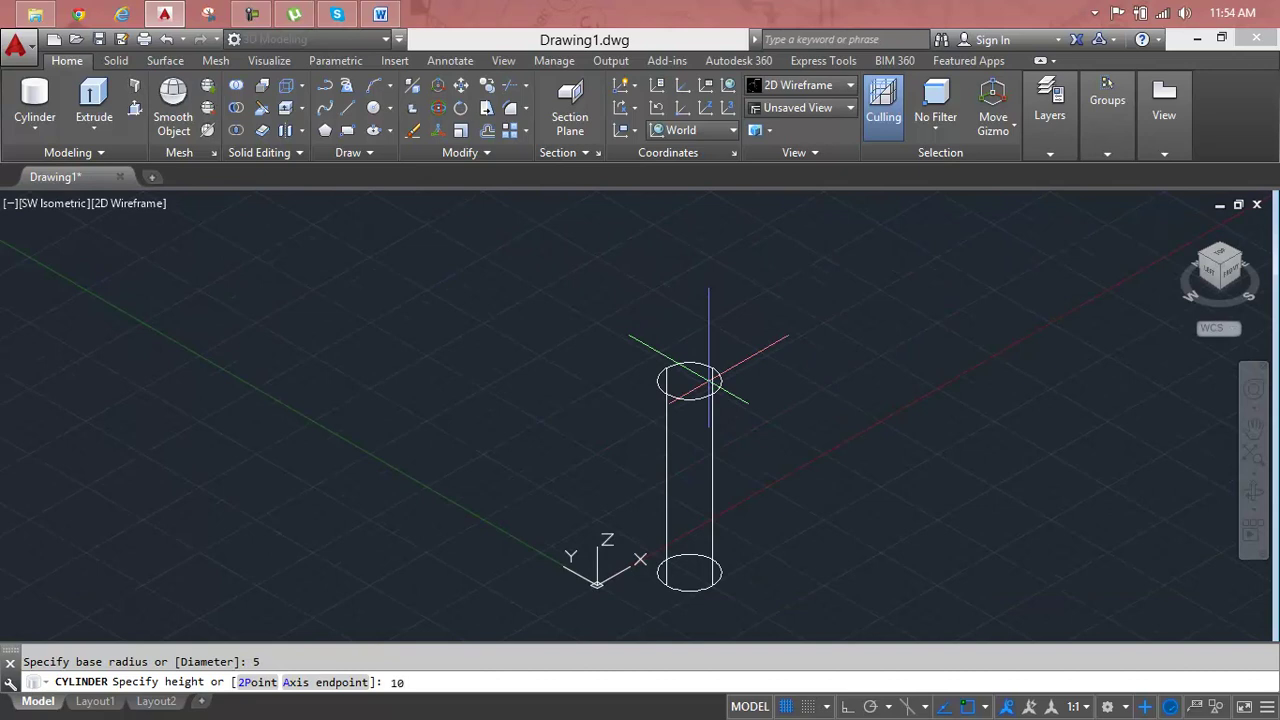
pyautogui.press('Return')
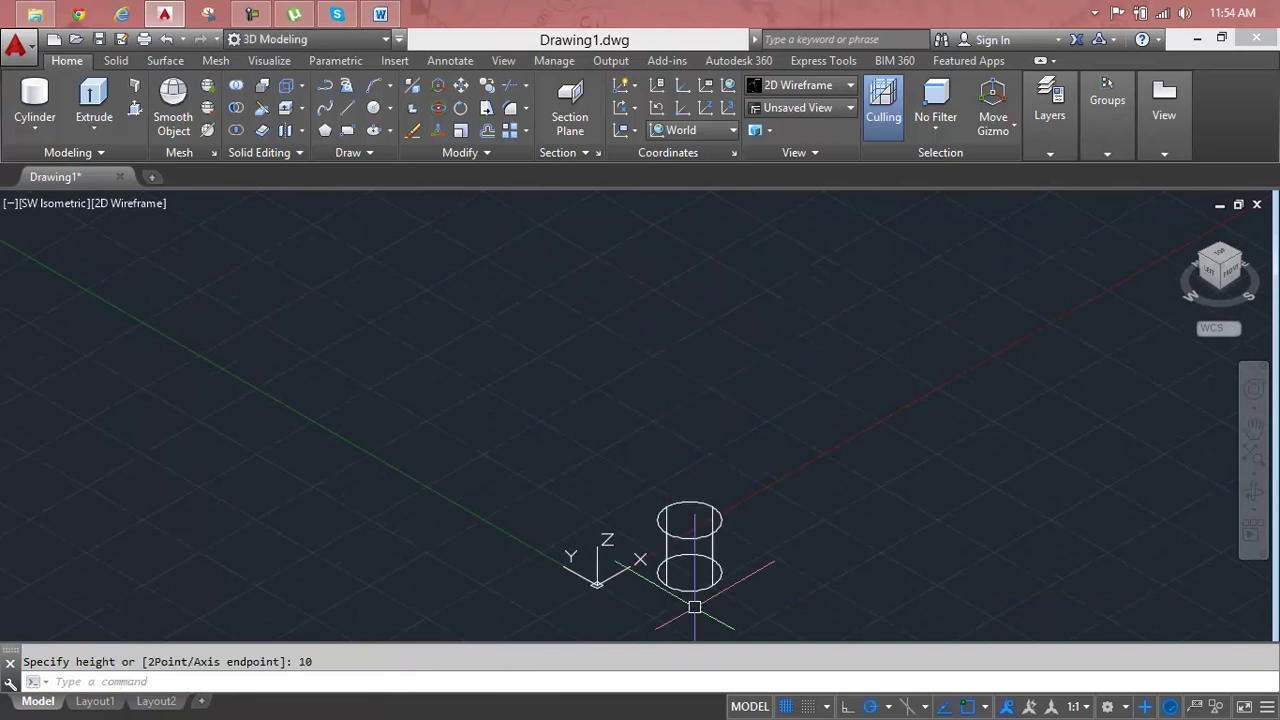
pyautogui.scroll(5, 690, 572)
pyautogui.moveTo(690, 572); pyautogui.dragTo(671, 429, button='middle')
pyautogui.scroll(-2, 673, 429)
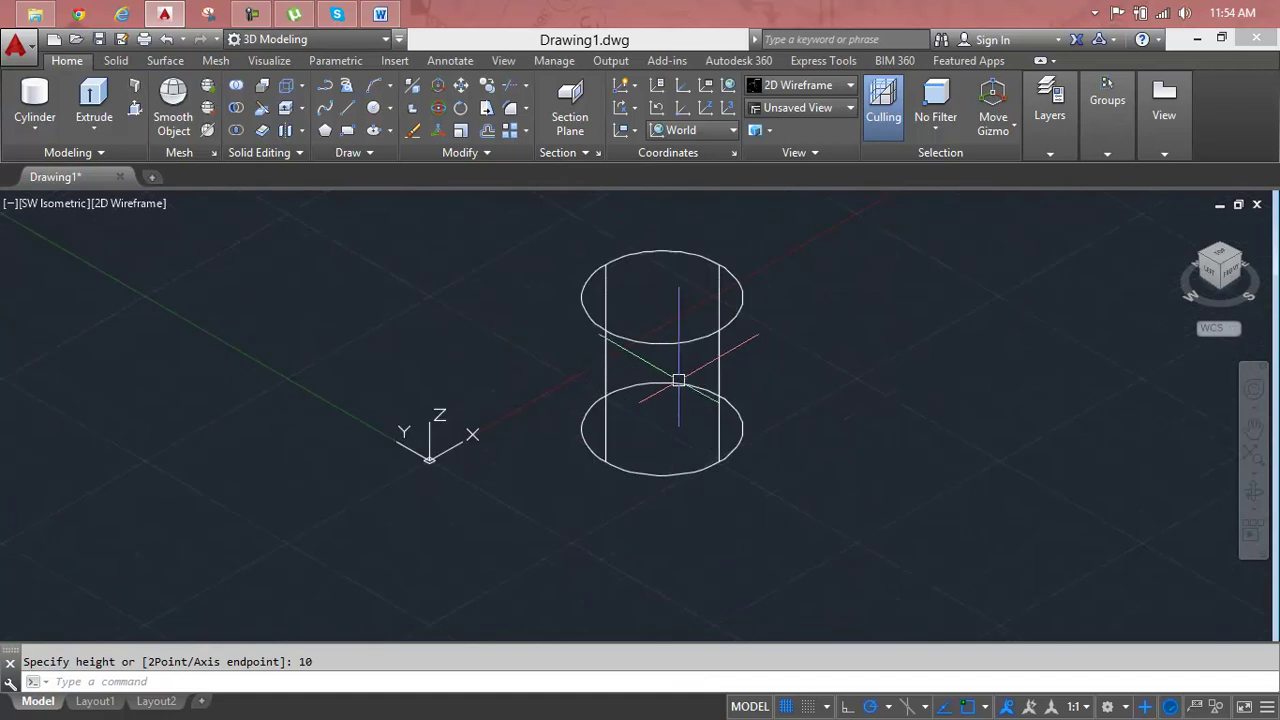
# Step: Raise the cylinder's height to 20 in Quick Properties
pyautogui.click(670, 334)
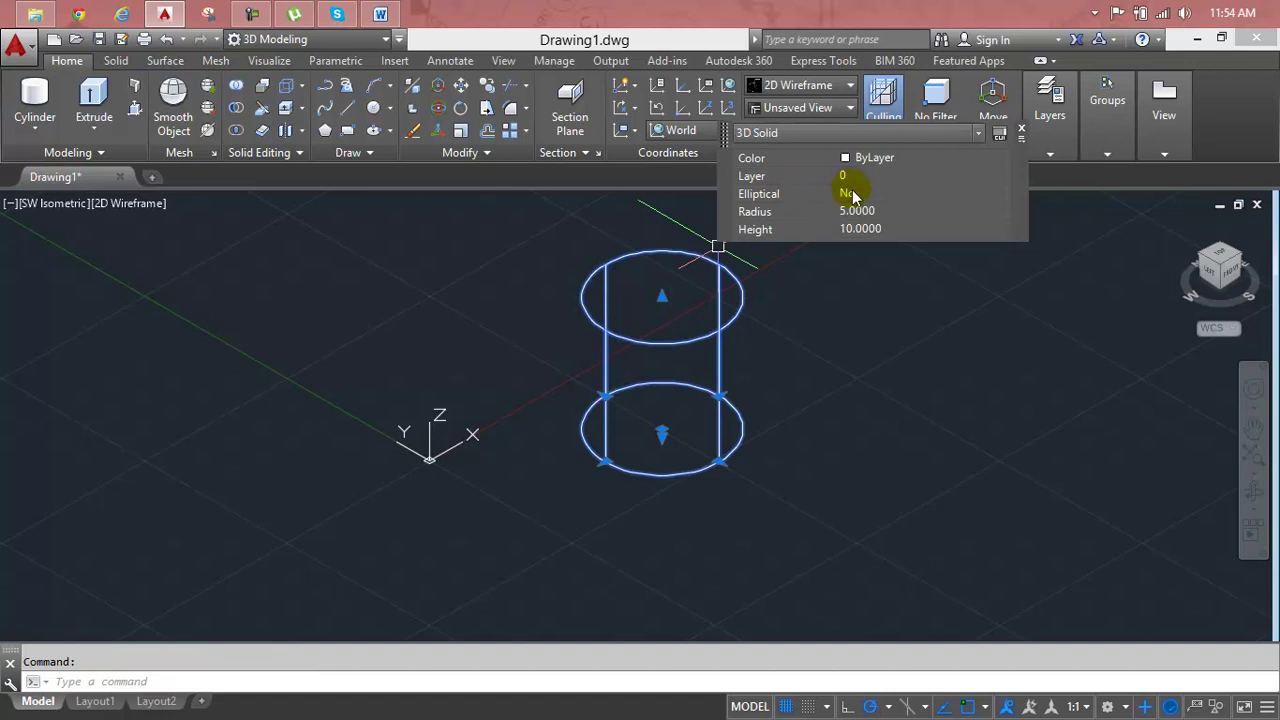
pyautogui.click(883, 228)
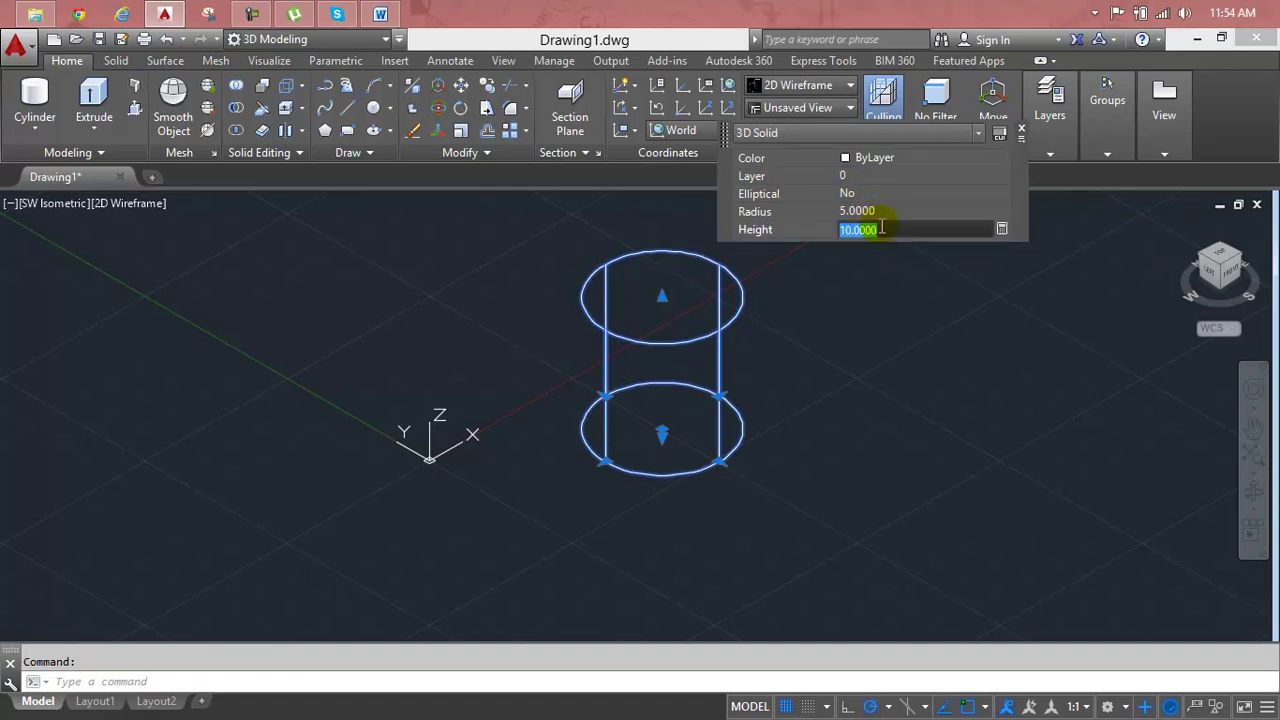
pyautogui.write('20')
pyautogui.press('Return')
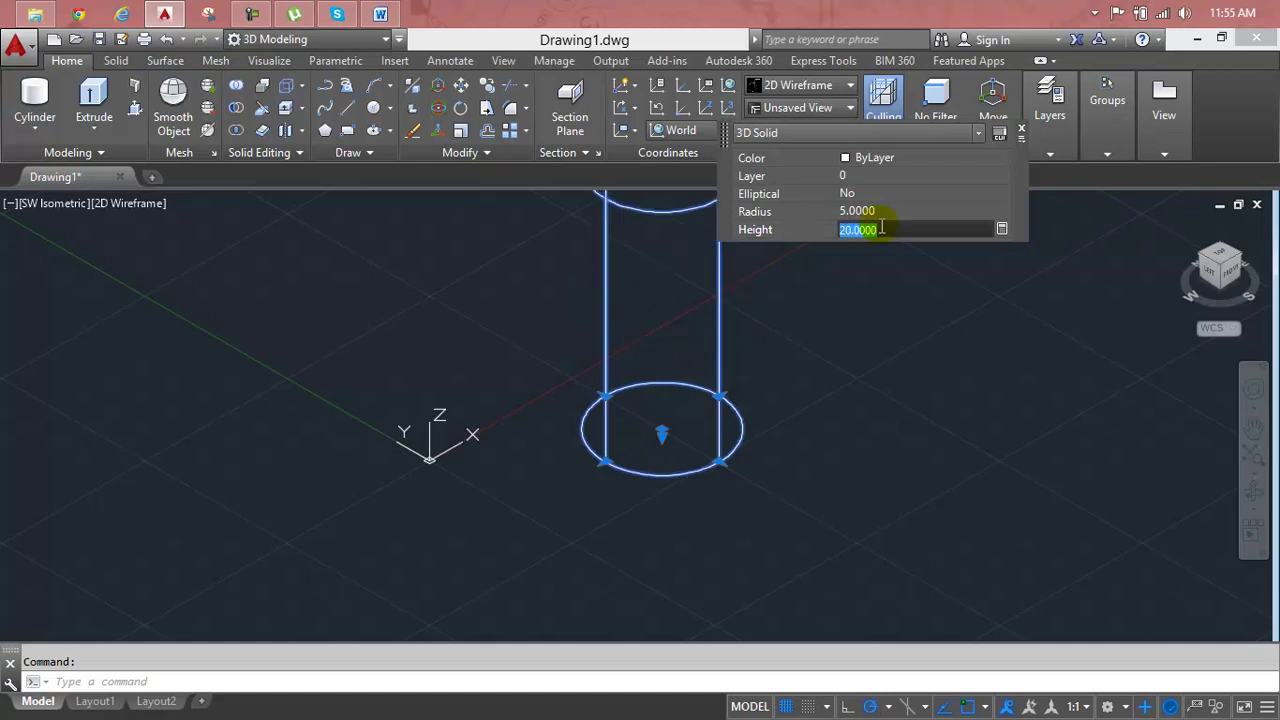
pyautogui.press('Escape')
pyautogui.scroll(-2, 884, 330)
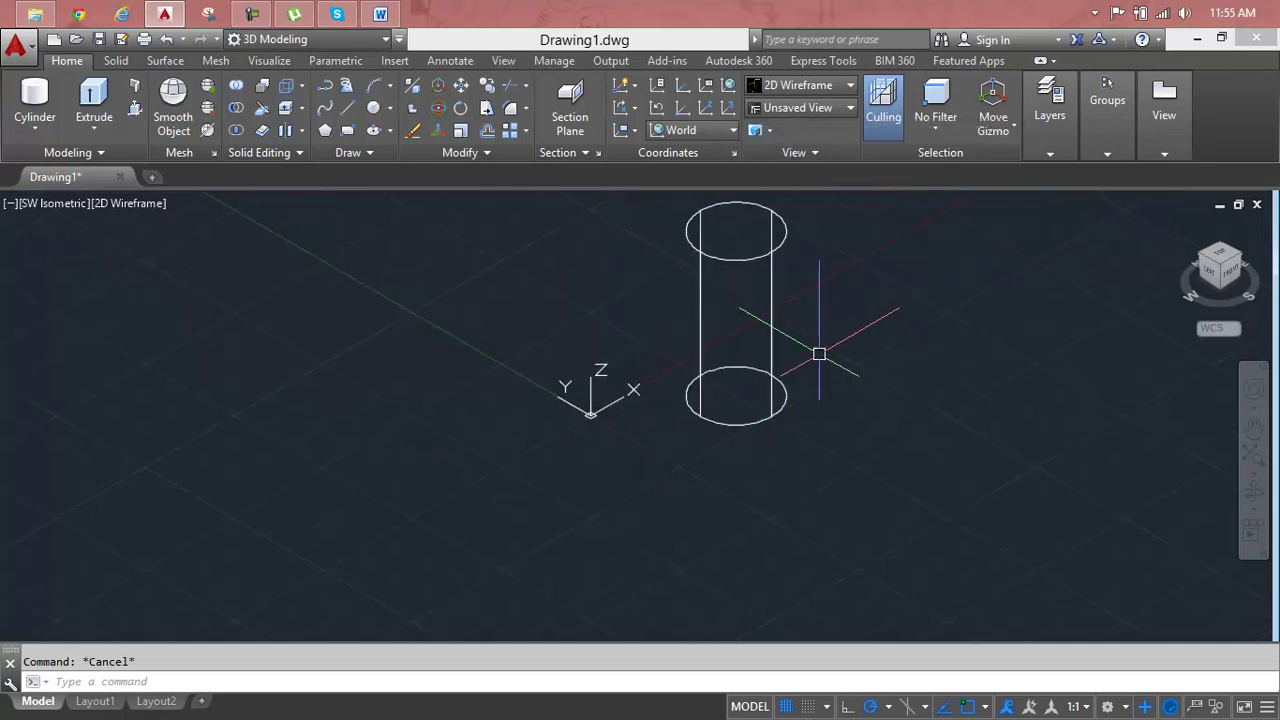
pyautogui.moveTo(820, 354); pyautogui.dragTo(763, 423, button='middle')
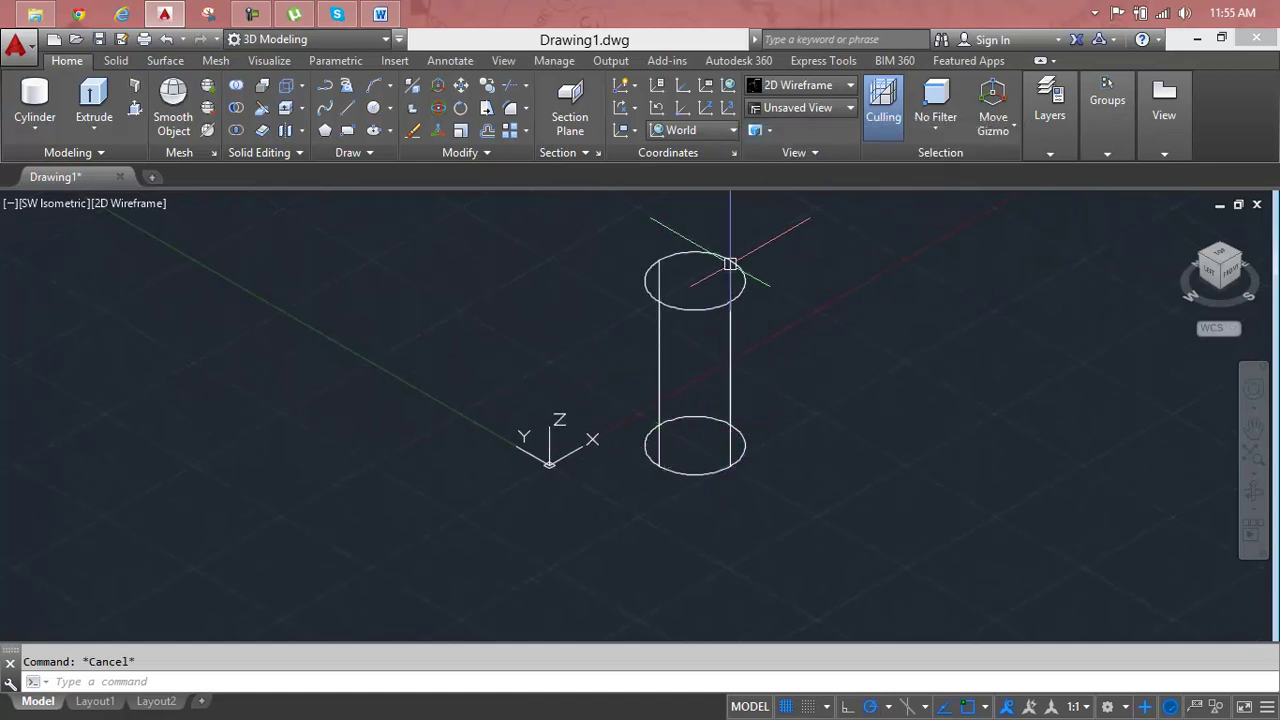
pyautogui.click(798, 111)
pyautogui.click(798, 111)
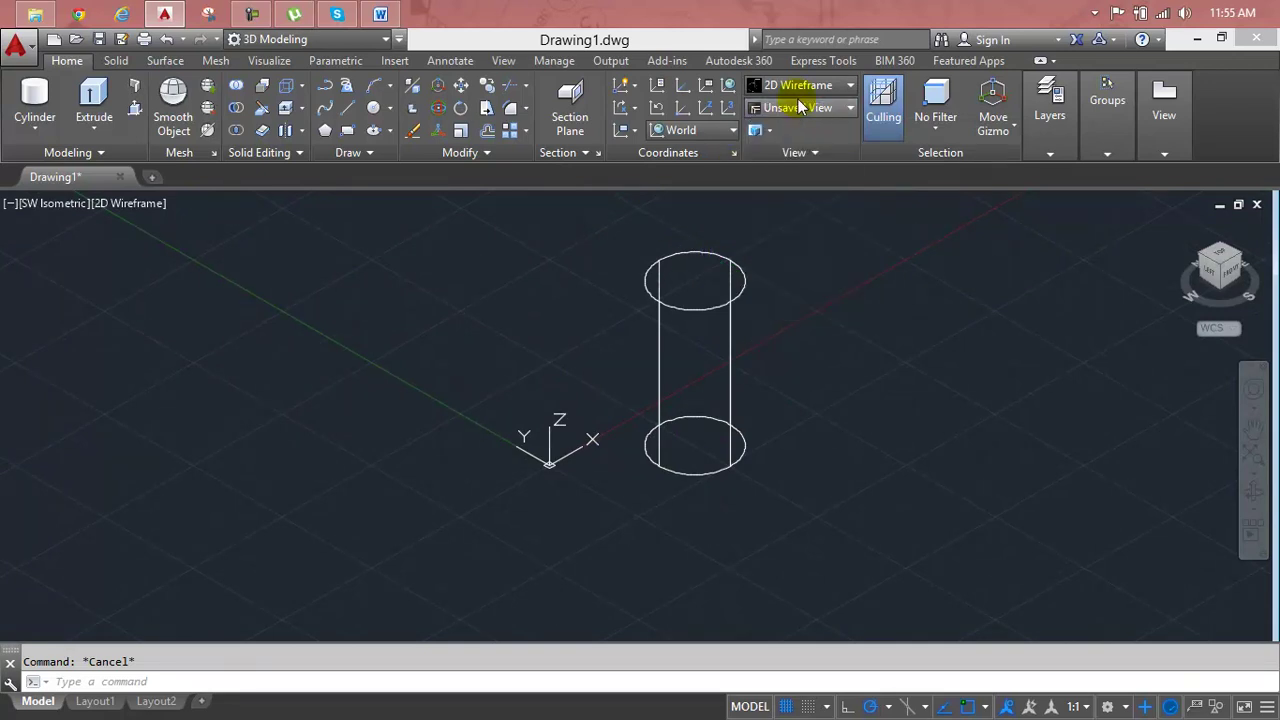
pyautogui.click(798, 86)
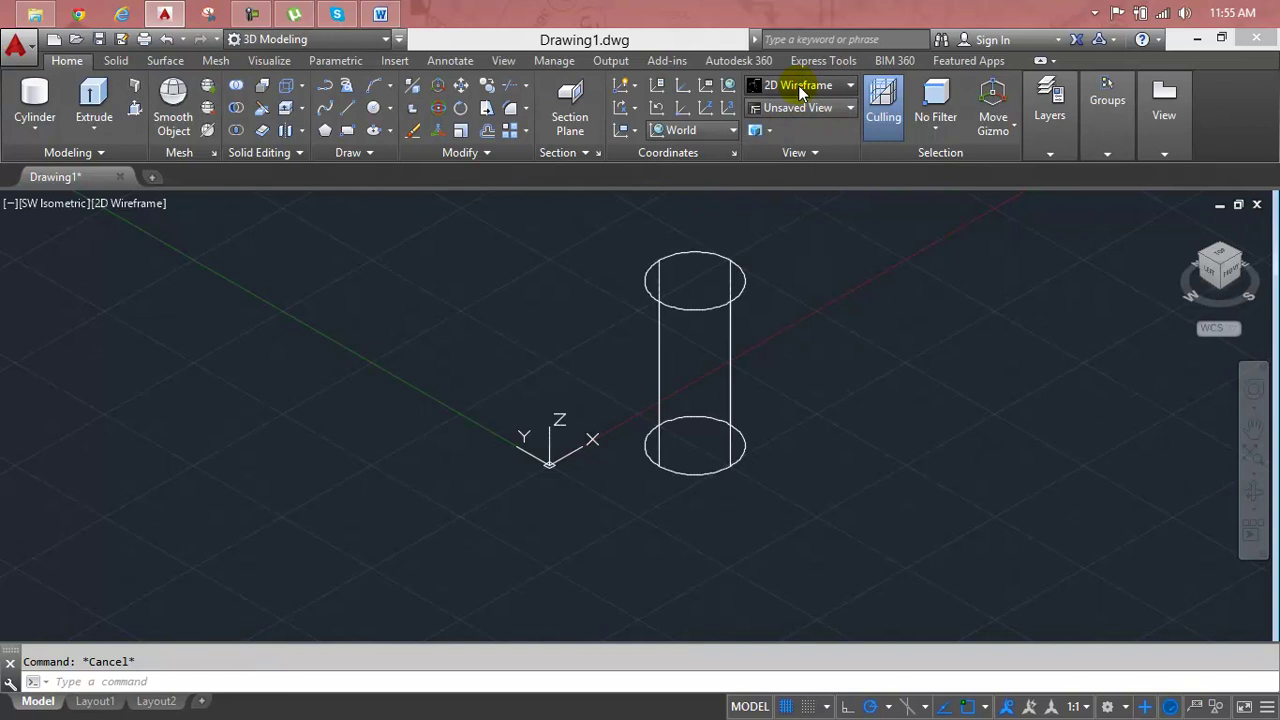
pyautogui.click(810, 86)
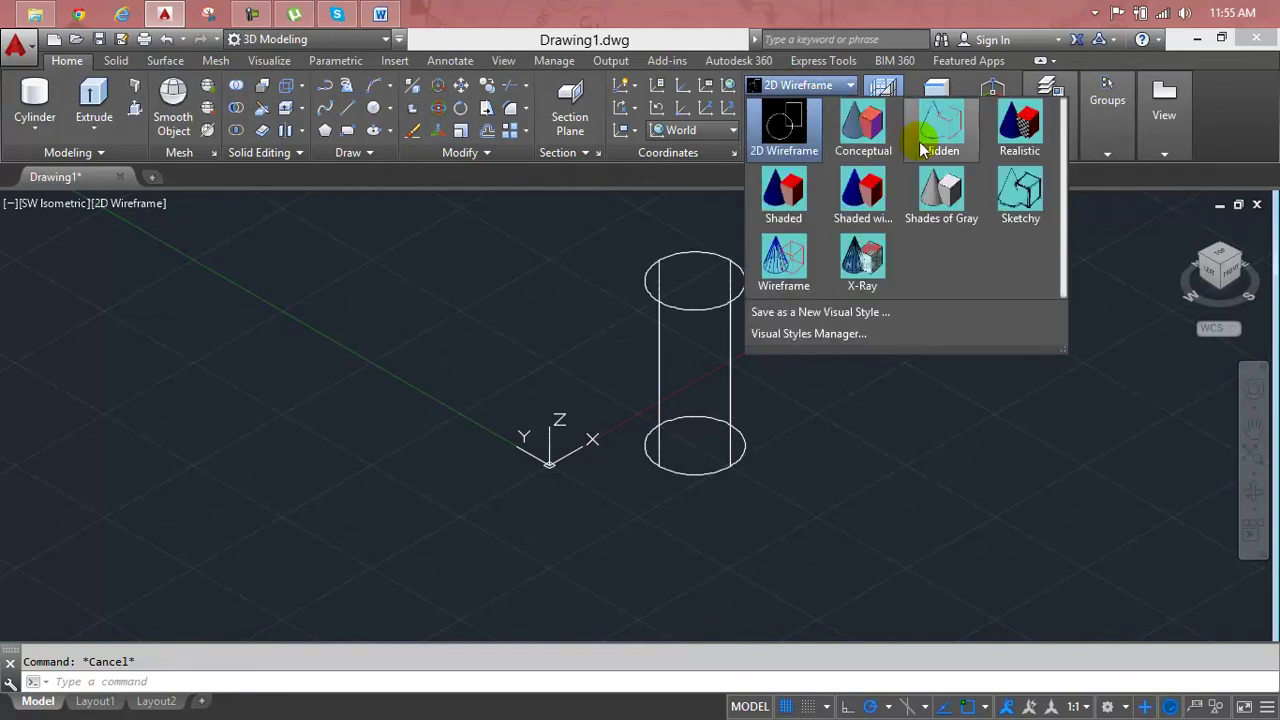
pyautogui.click(1043, 127)
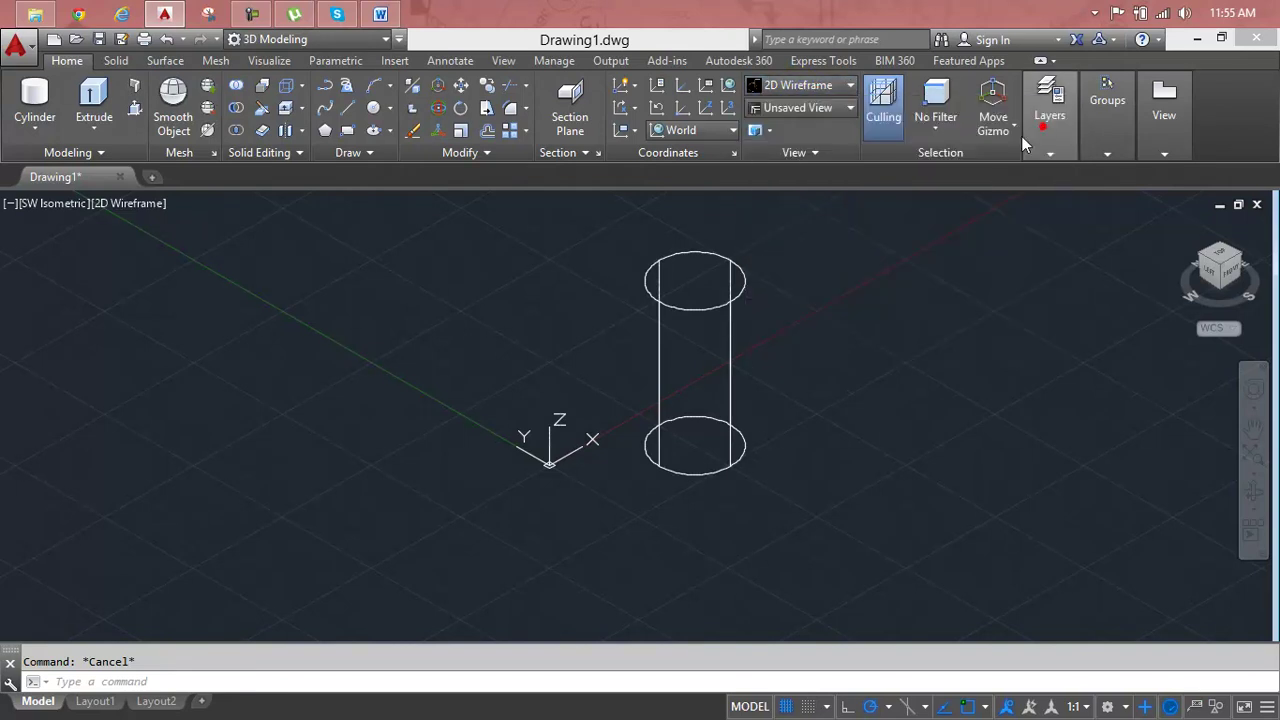
pyautogui.scroll(2, 630, 480)
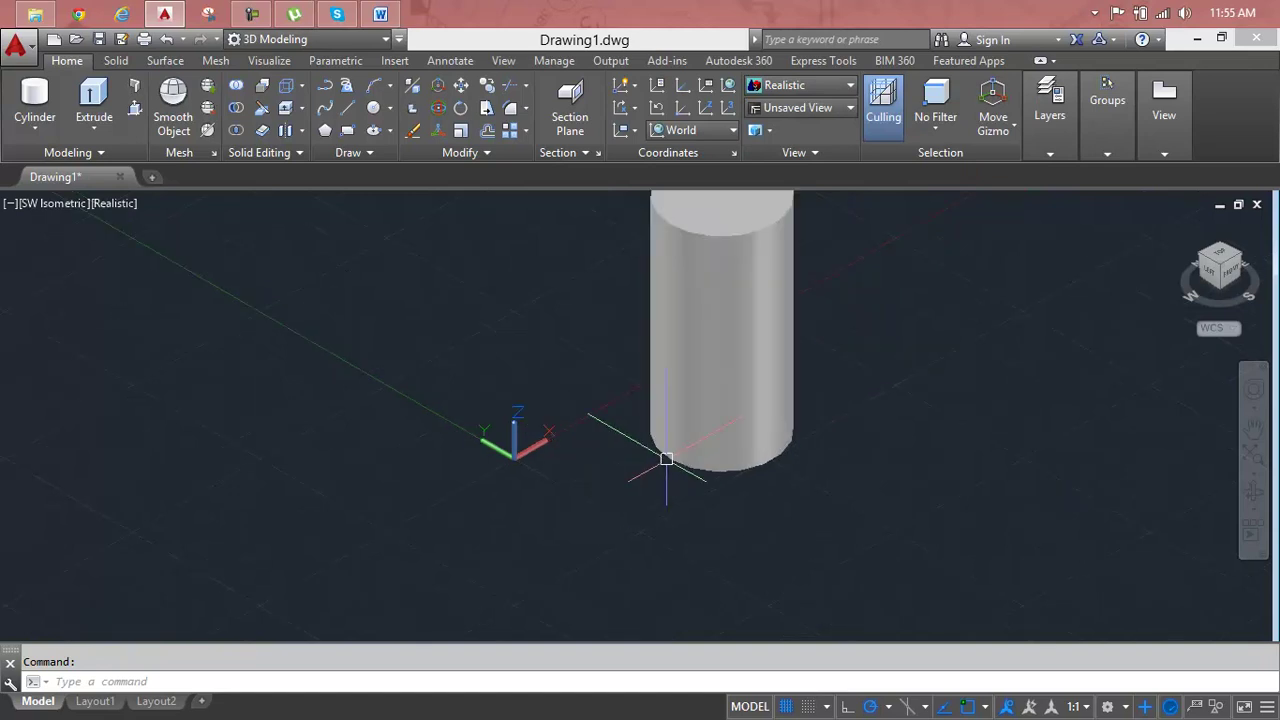
pyautogui.scroll(2, 735, 425)
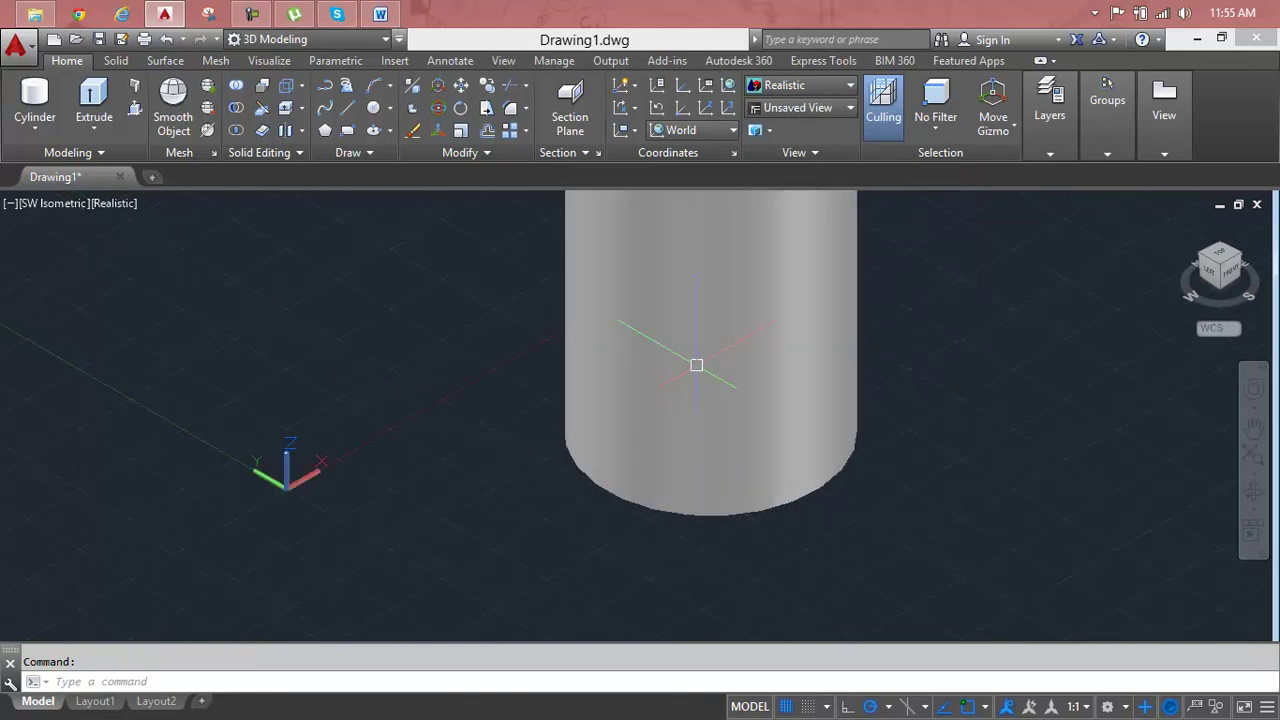
pyautogui.scroll(-3, 729, 322)
pyautogui.scroll(-3, 729, 322)
pyautogui.scroll(1, 671, 406)
pyautogui.scroll(1, 674, 374)
pyautogui.scroll(1, 733, 318)
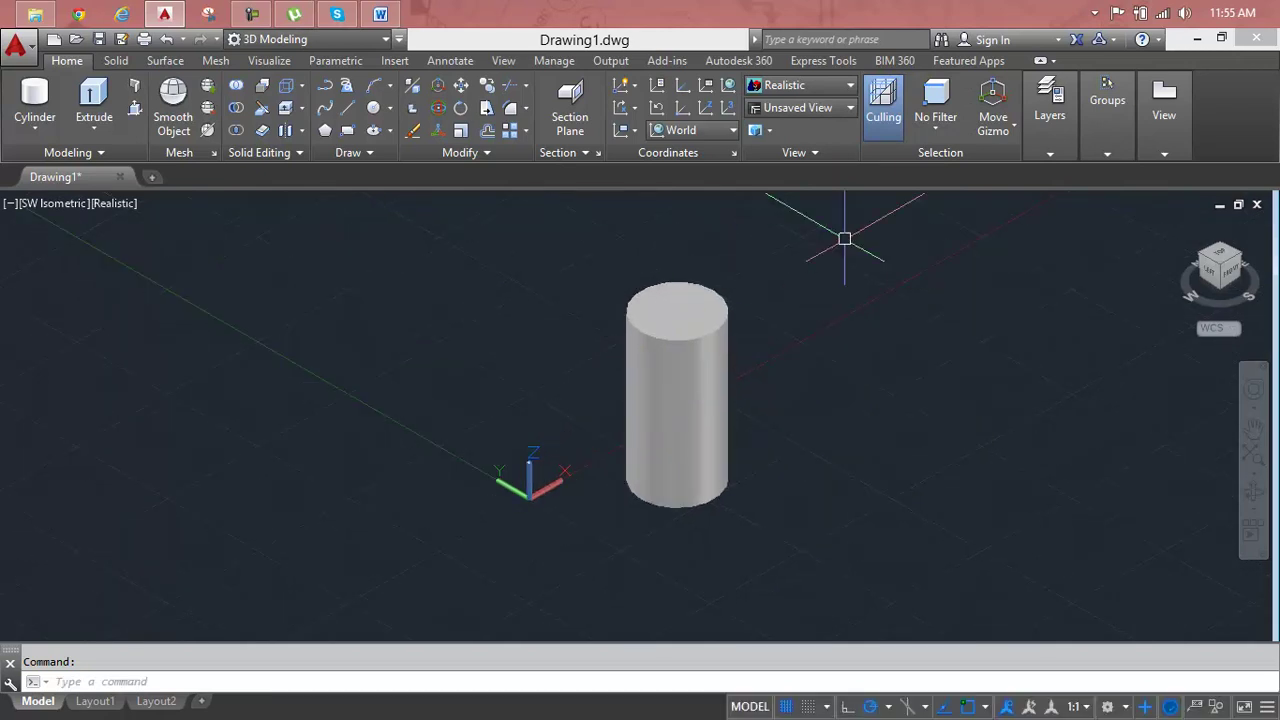
pyautogui.click(803, 88)
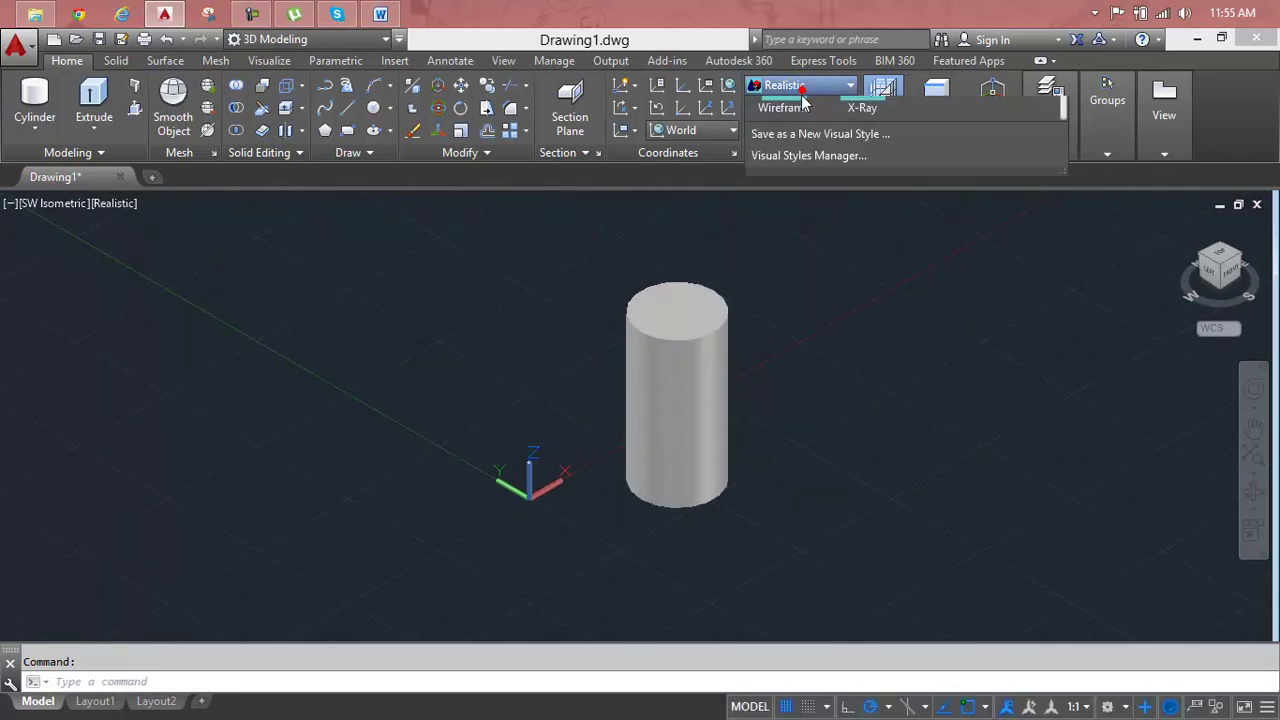
pyautogui.click(780, 116)
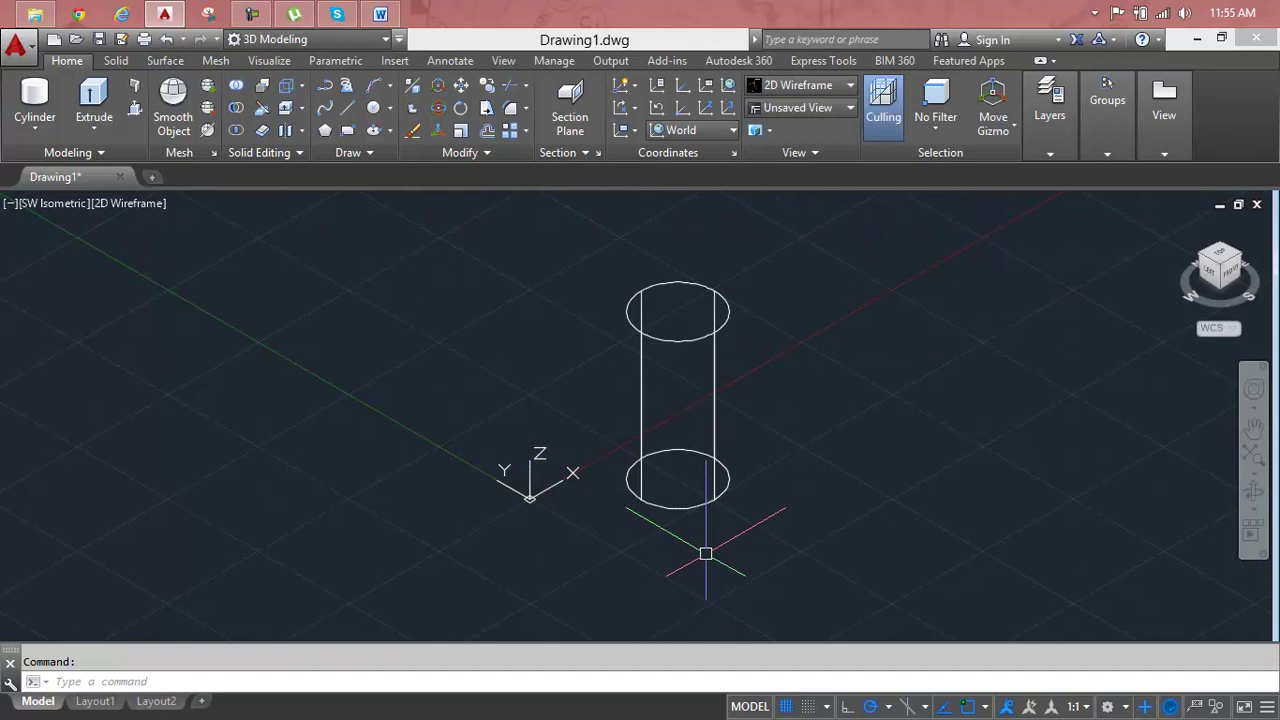
pyautogui.scroll(2, 707, 556)
pyautogui.scroll(-1, 691, 500)
pyautogui.scroll(2, 680, 594)
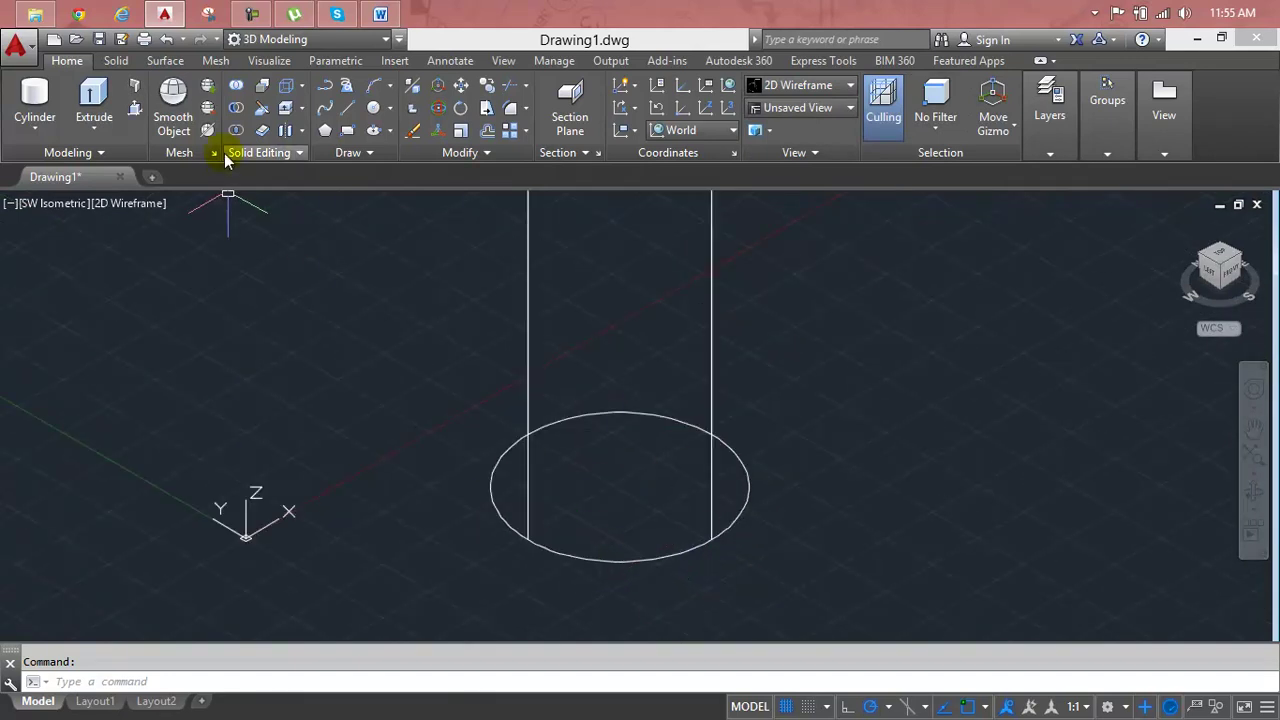
# Step: Draw a helix of radius 5 and height 5 centred on the cylinder's base circle
pyautogui.click(353, 156)
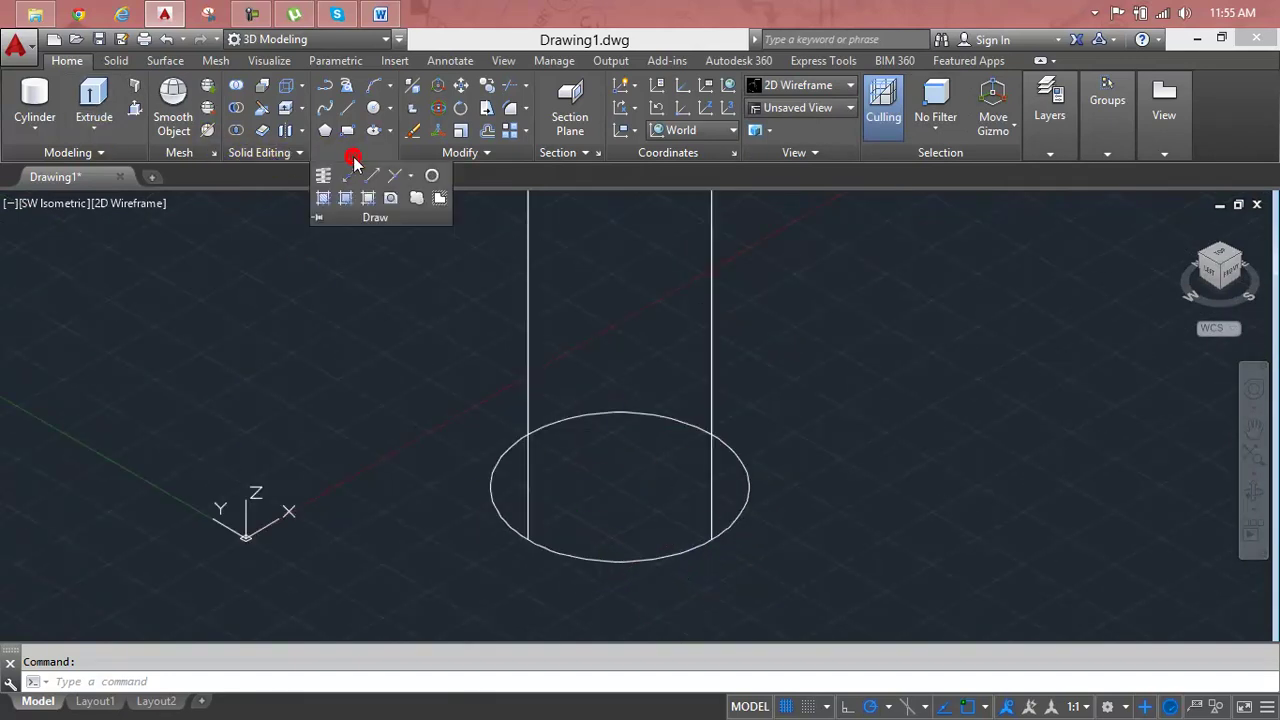
pyautogui.click(323, 175)
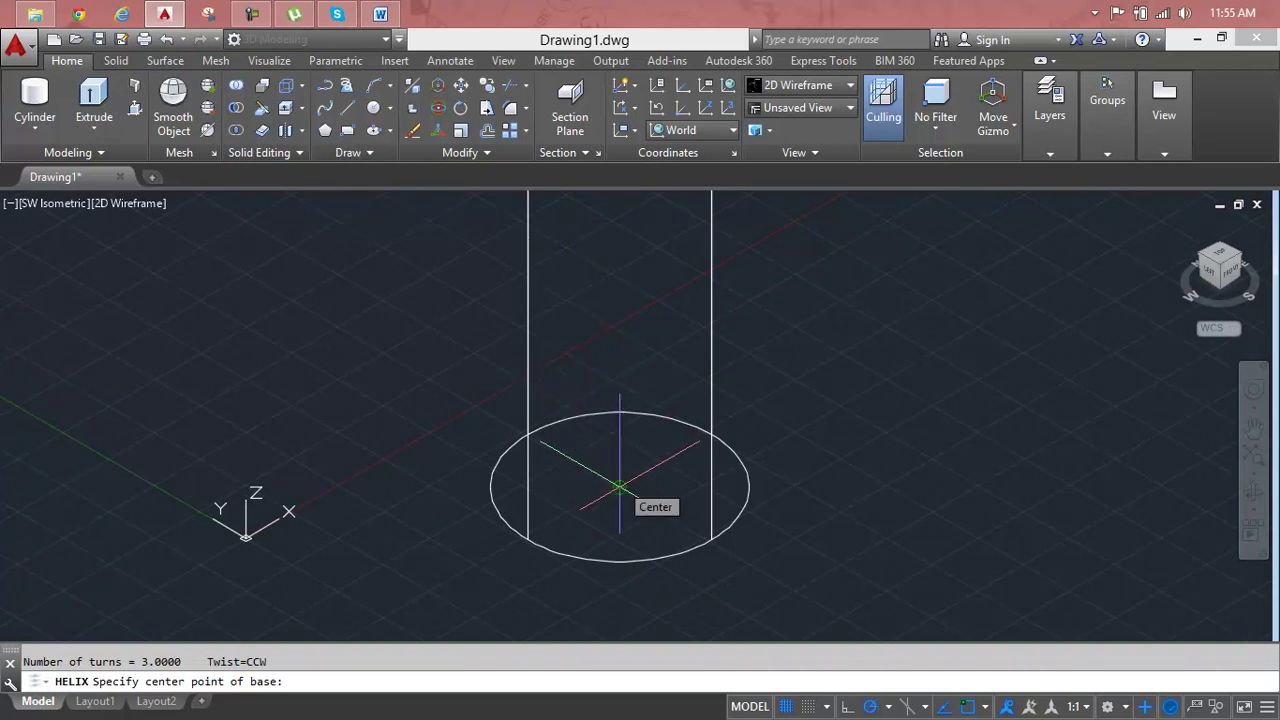
pyautogui.click(620, 487)
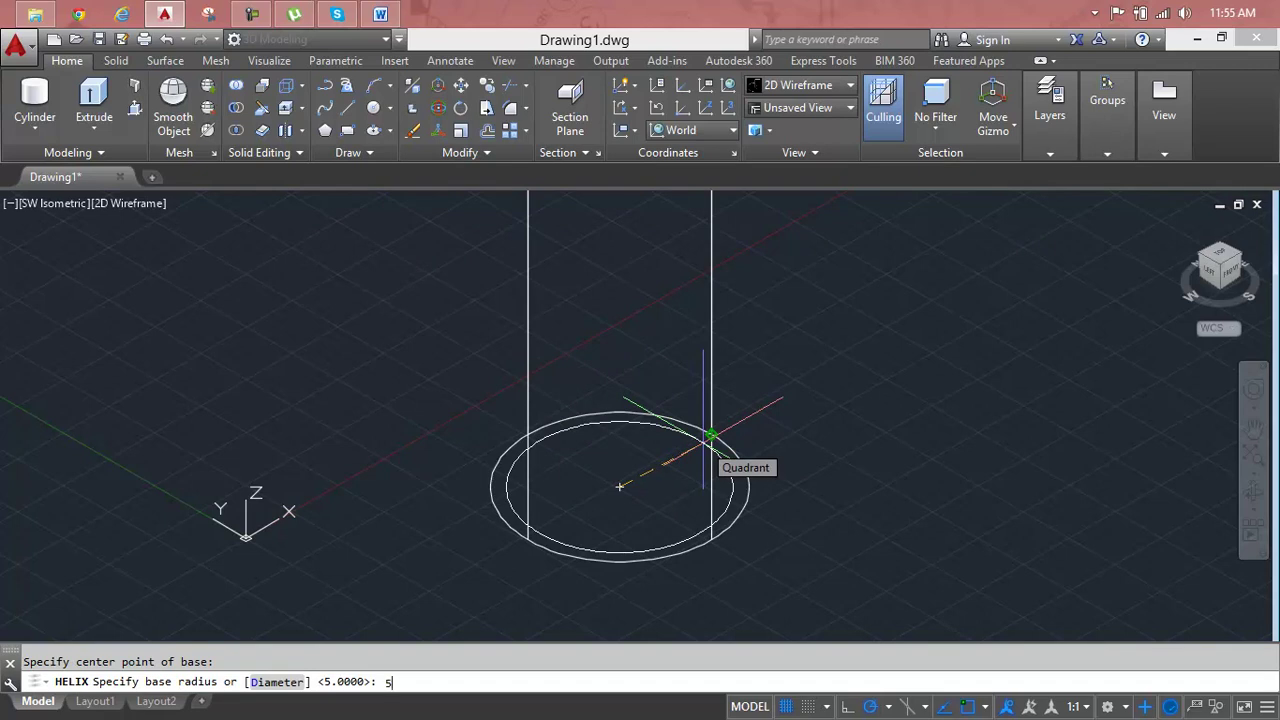
pyautogui.write('5')
pyautogui.press('Return')
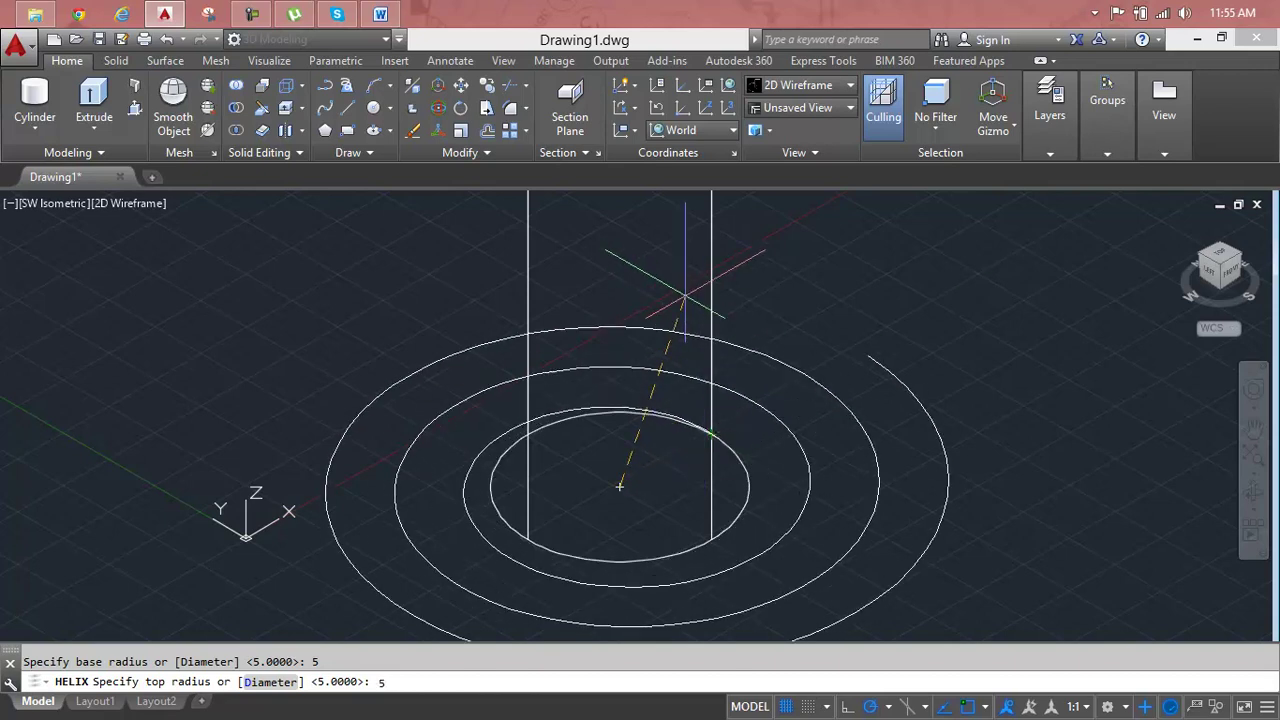
pyautogui.press('Return')
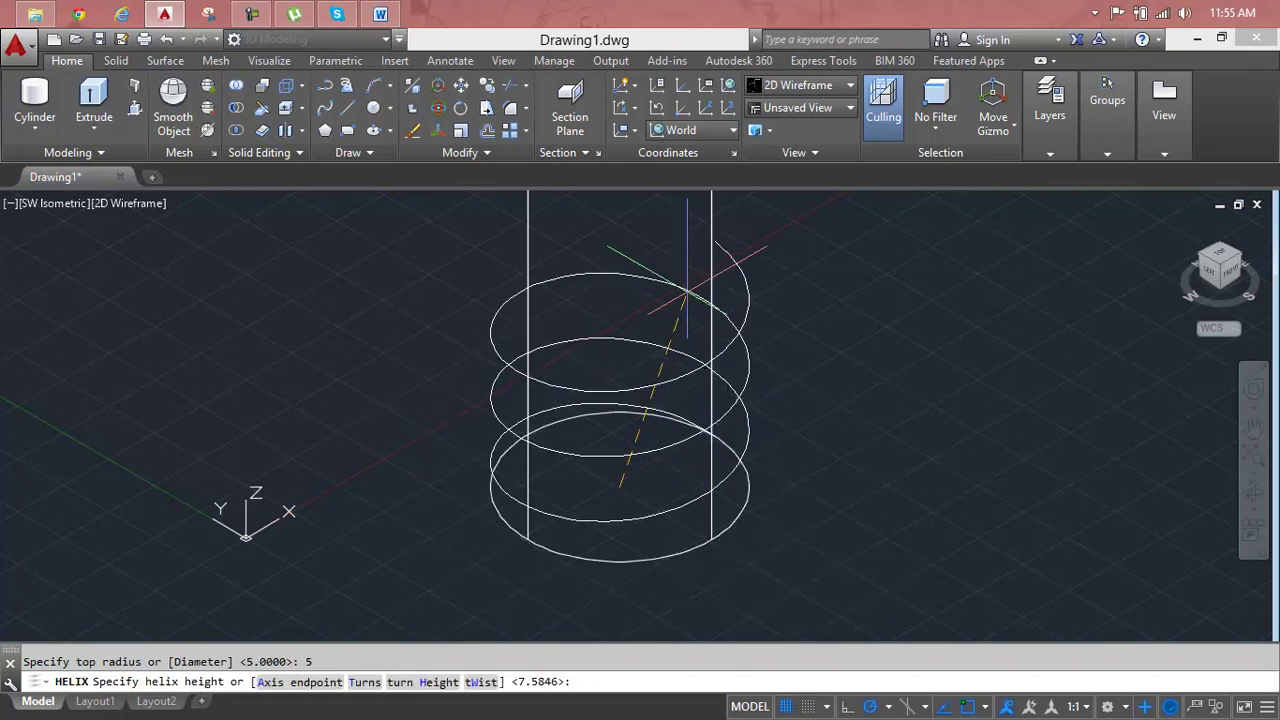
pyautogui.write('5')
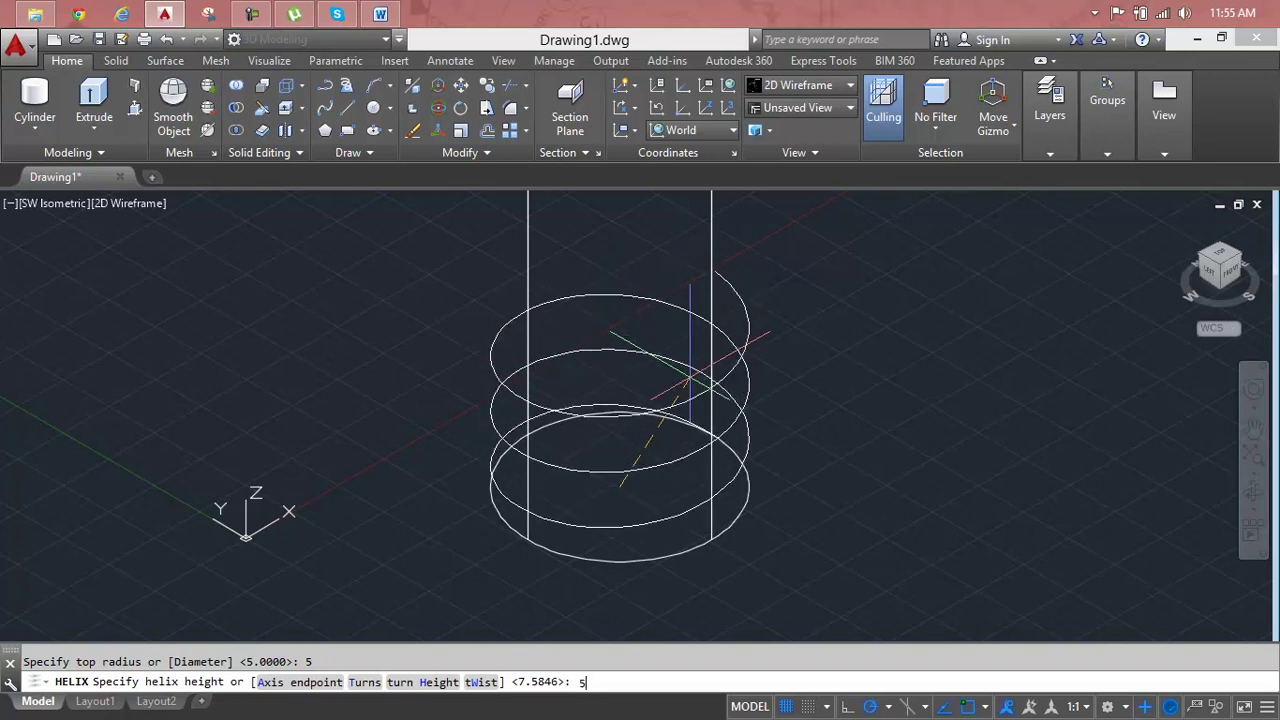
pyautogui.press('Return')
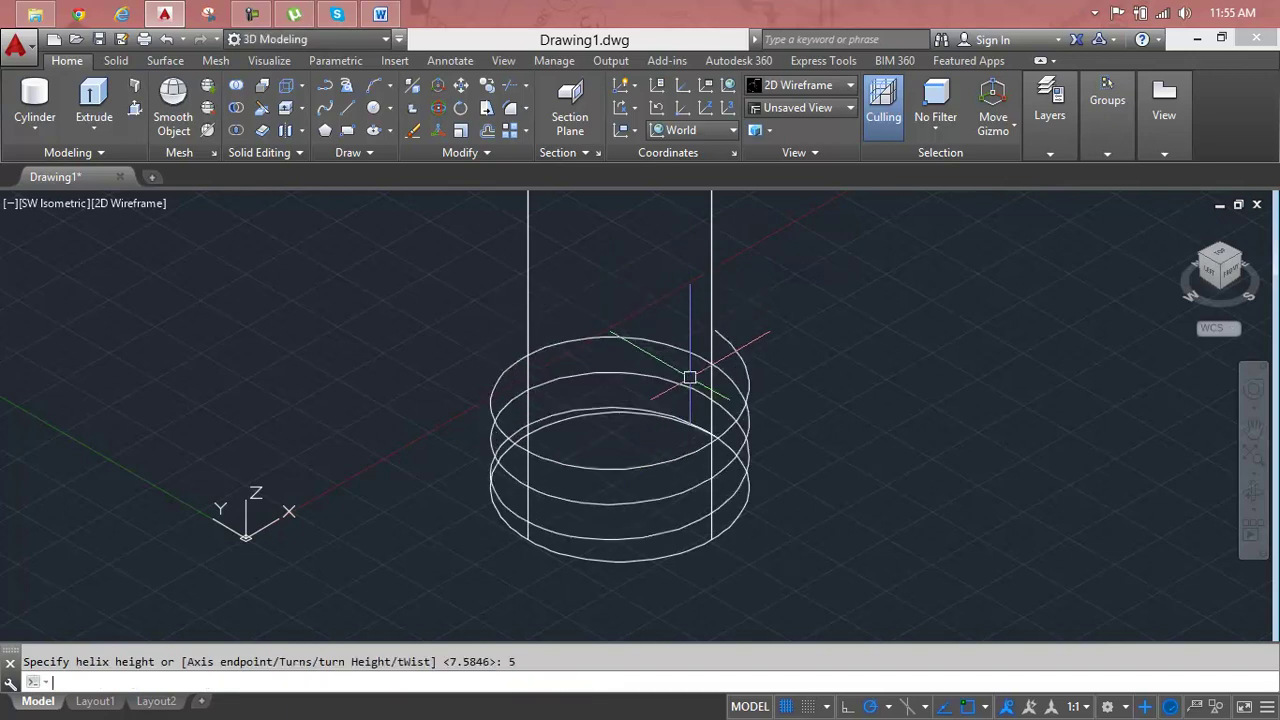
pyautogui.press('Return')
pyautogui.click(686, 453)
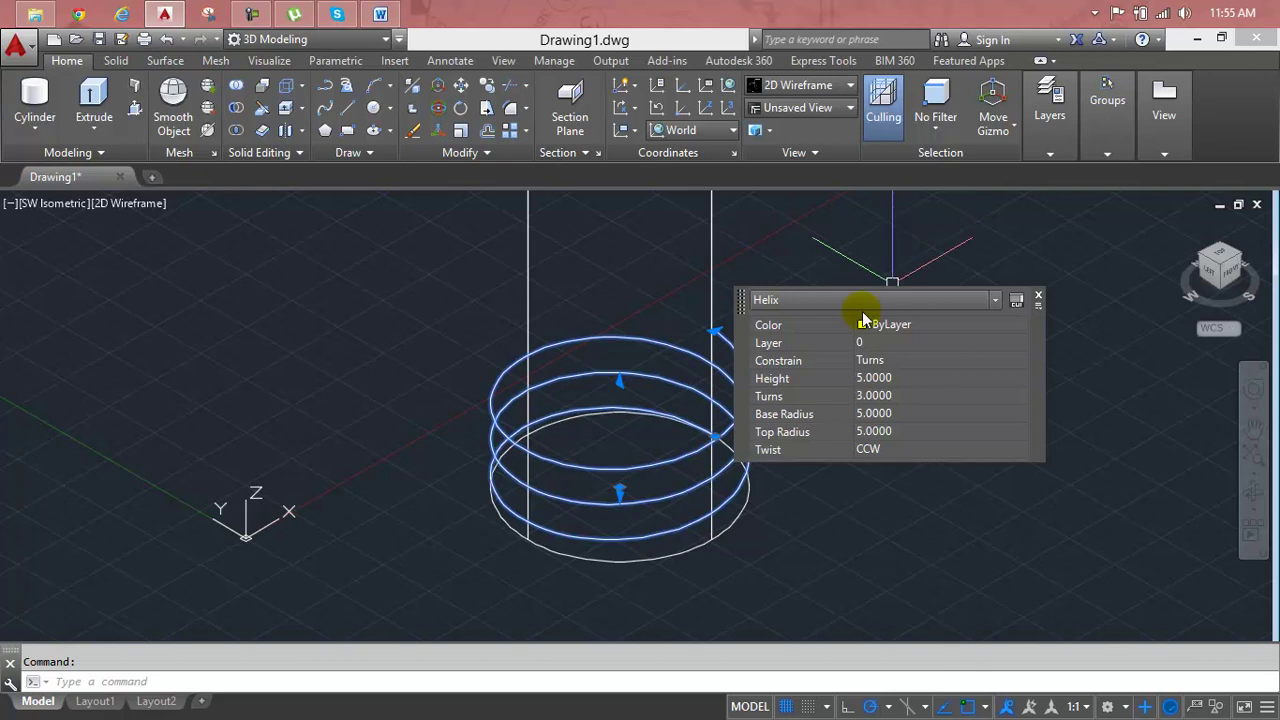
# Step: Set the helix height to 10 in Quick Properties
pyautogui.click(907, 372)
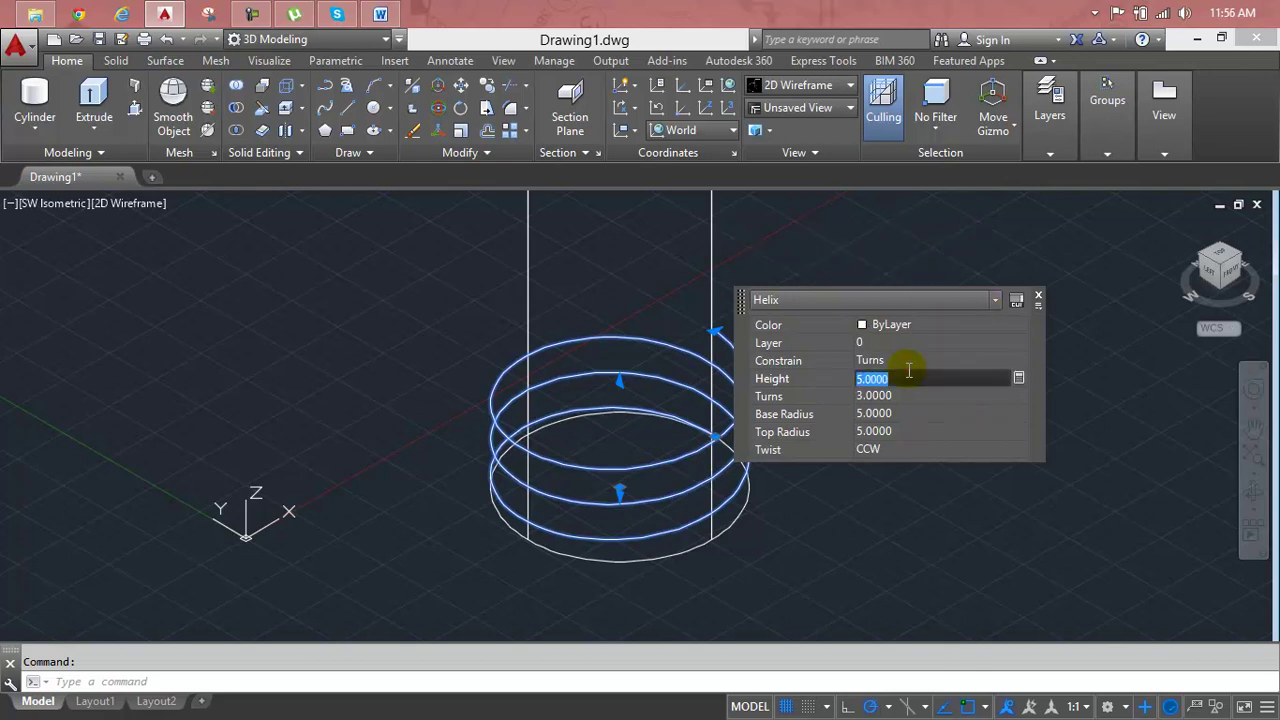
pyautogui.write('10')
pyautogui.press('Tab')
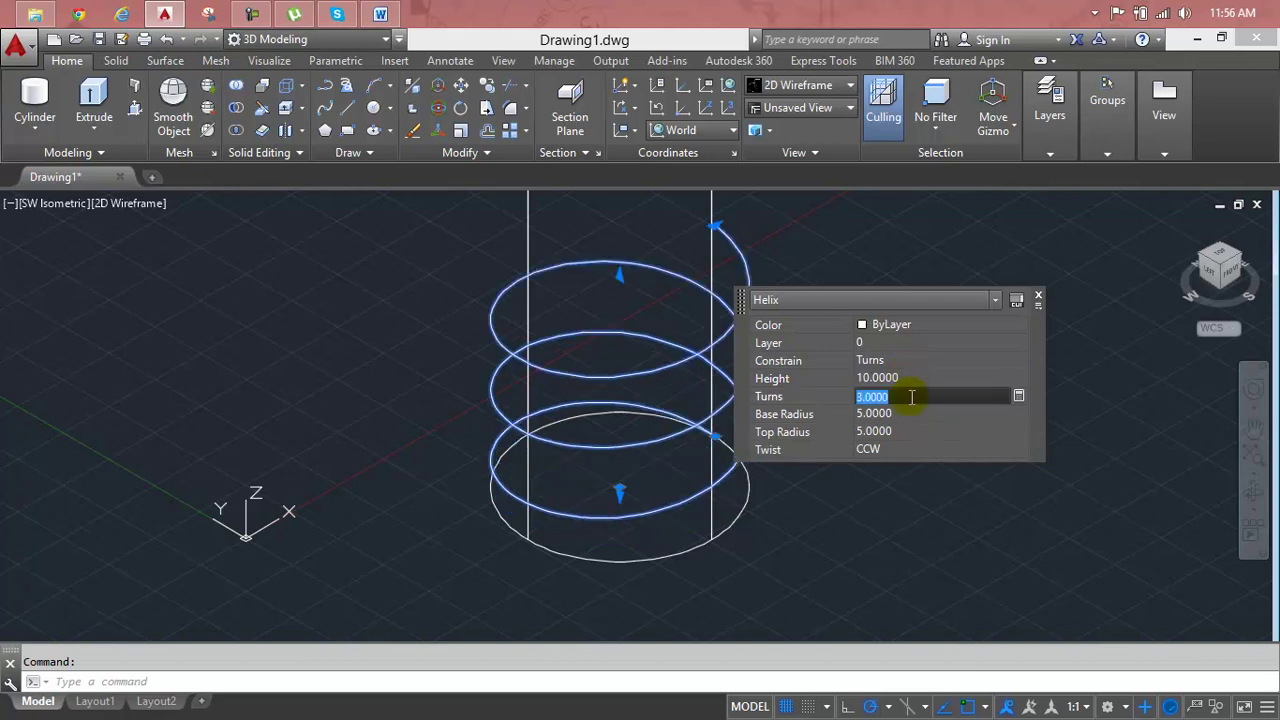
pyautogui.click(908, 414)
pyautogui.click(905, 431)
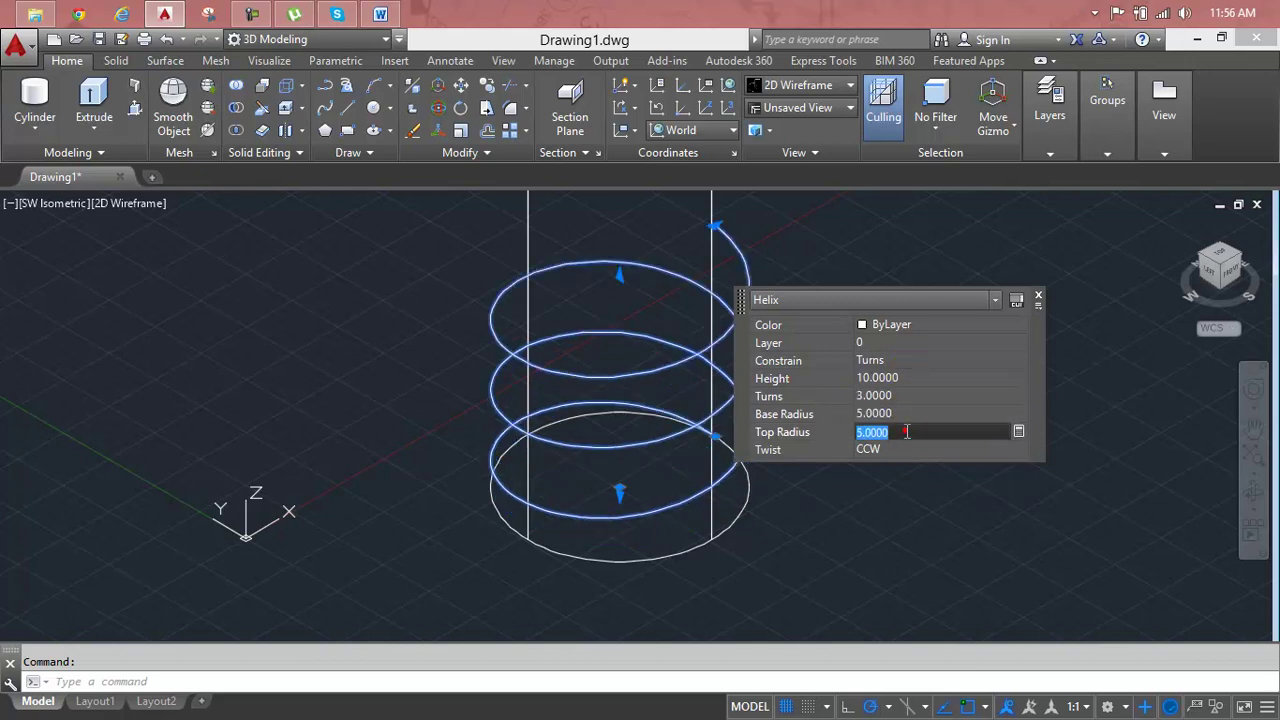
pyautogui.click(916, 379)
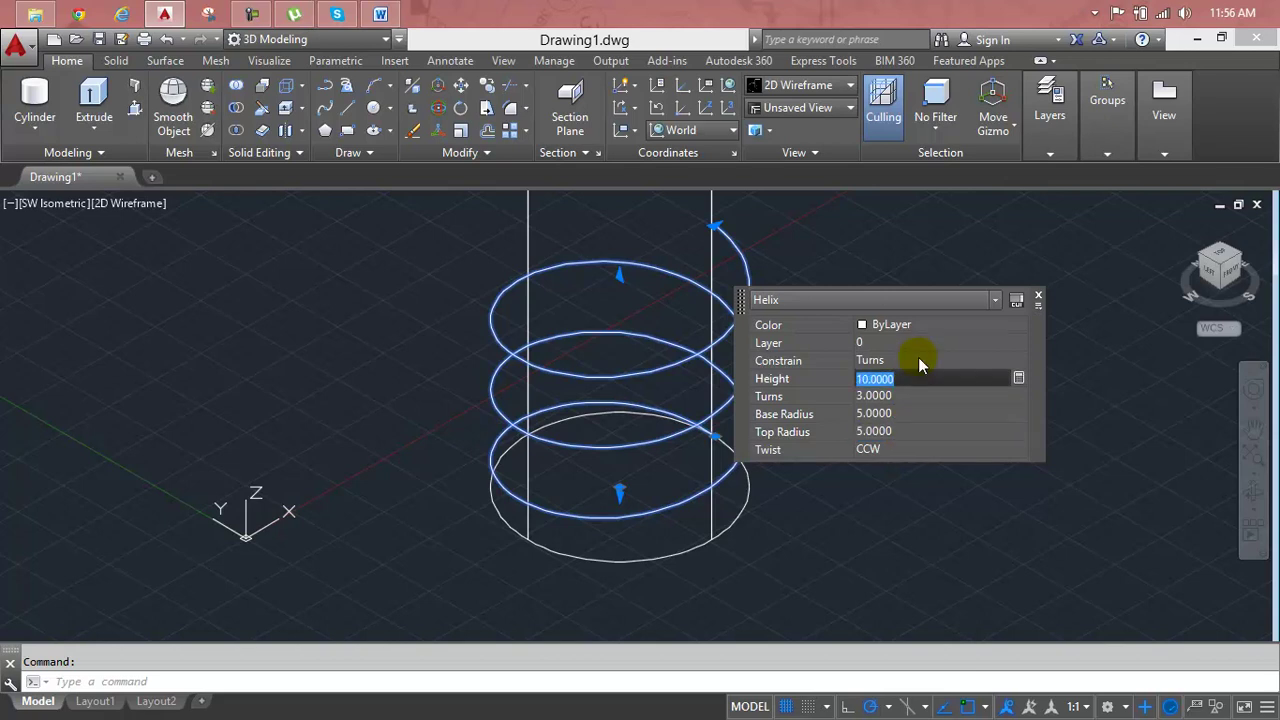
# Step: Change the helix turns to 20, then settle on 12, and close the panel
pyautogui.click(922, 395)
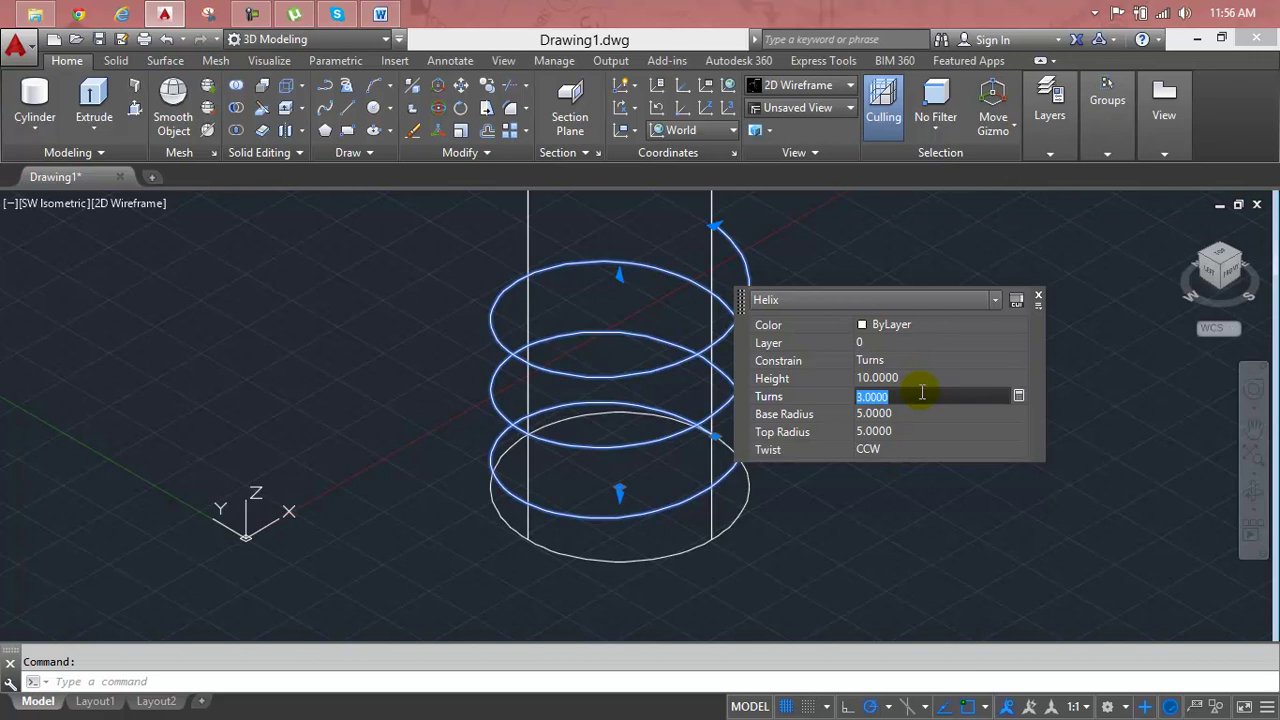
pyautogui.write('20')
pyautogui.press('Tab')
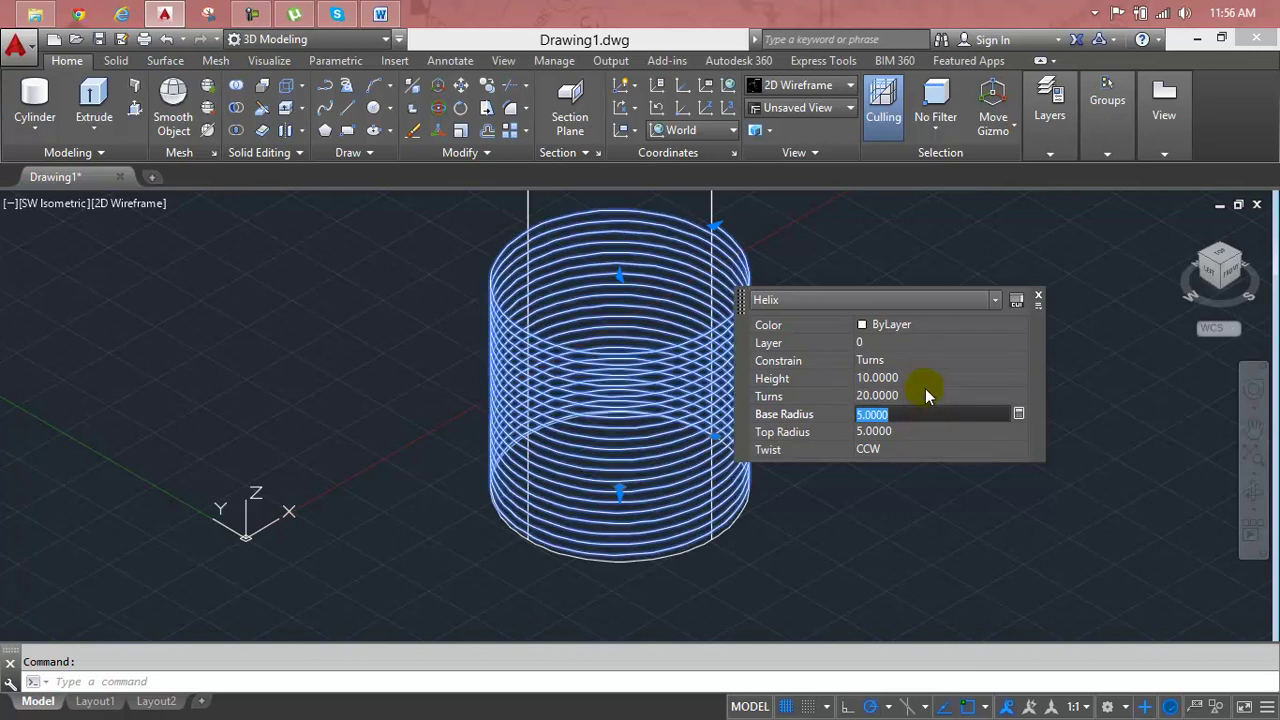
pyautogui.click(925, 396)
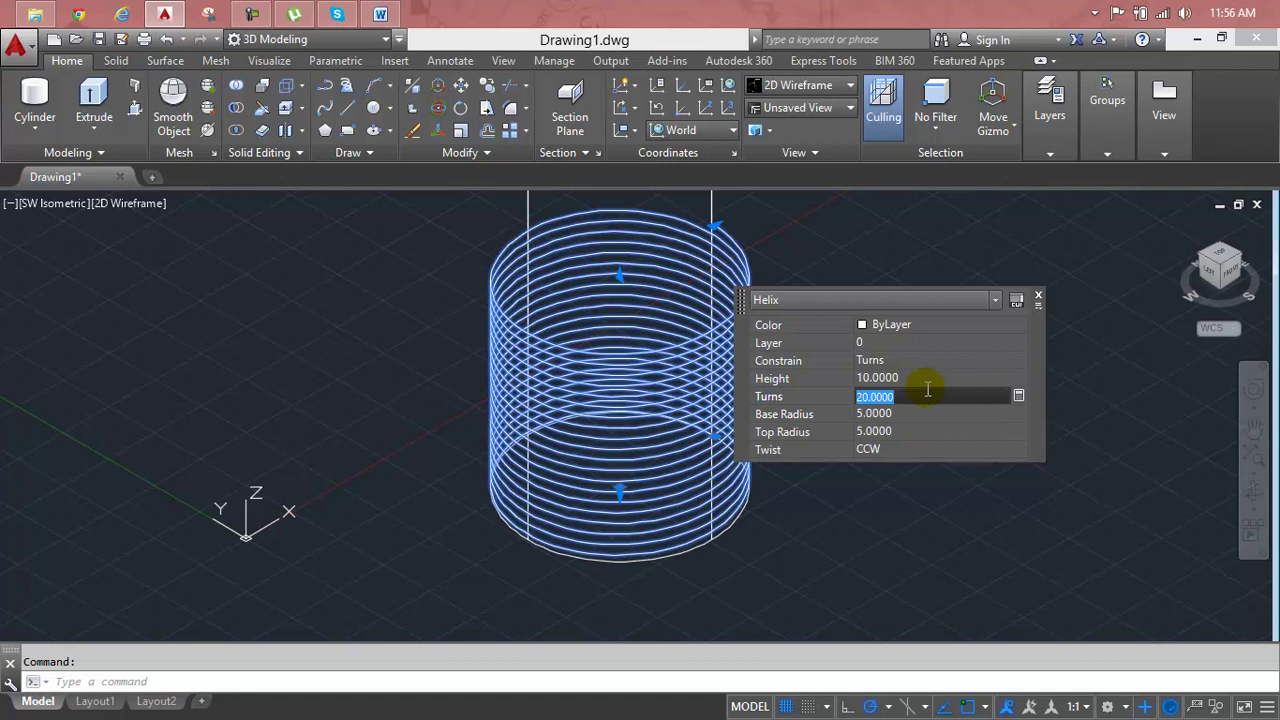
pyautogui.write('12')
pyautogui.press('Tab')
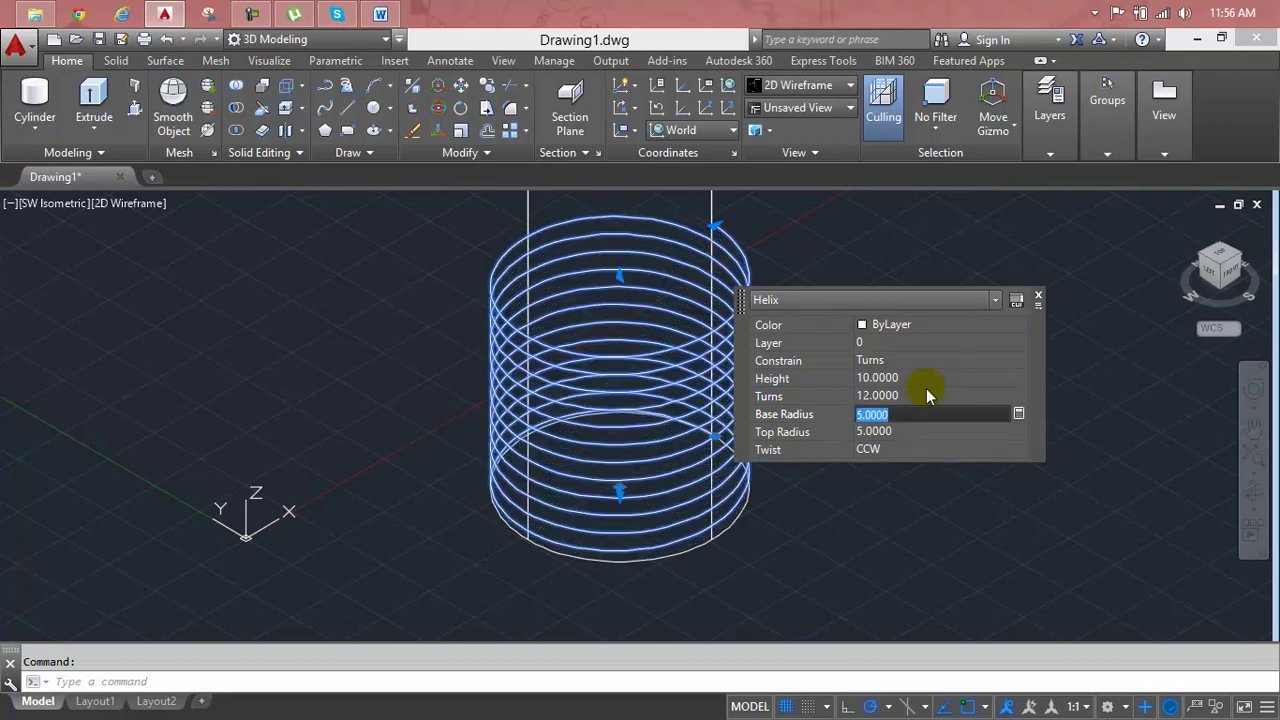
pyautogui.click(1038, 296)
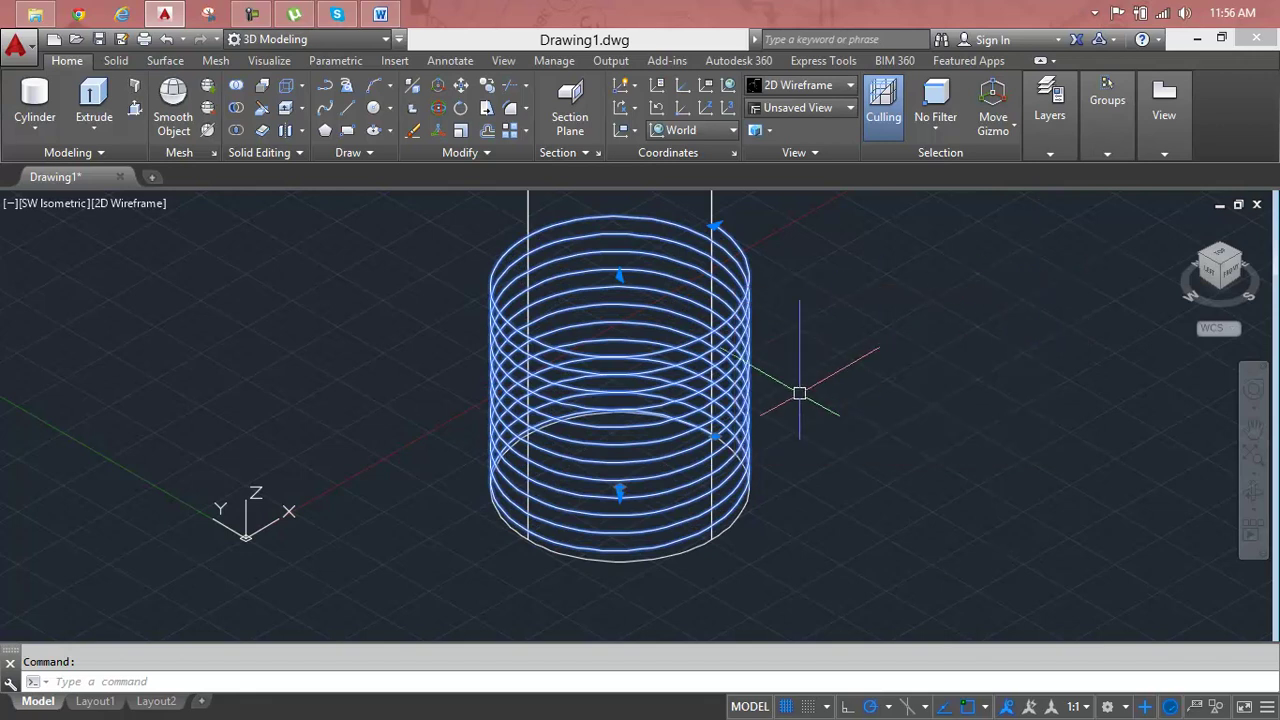
# Step: Switch the display to the Realistic visual style and frame the whole threaded cylinder
pyautogui.scroll(-2, 791, 397)
pyautogui.moveTo(791, 397); pyautogui.dragTo(709, 477, button='middle')
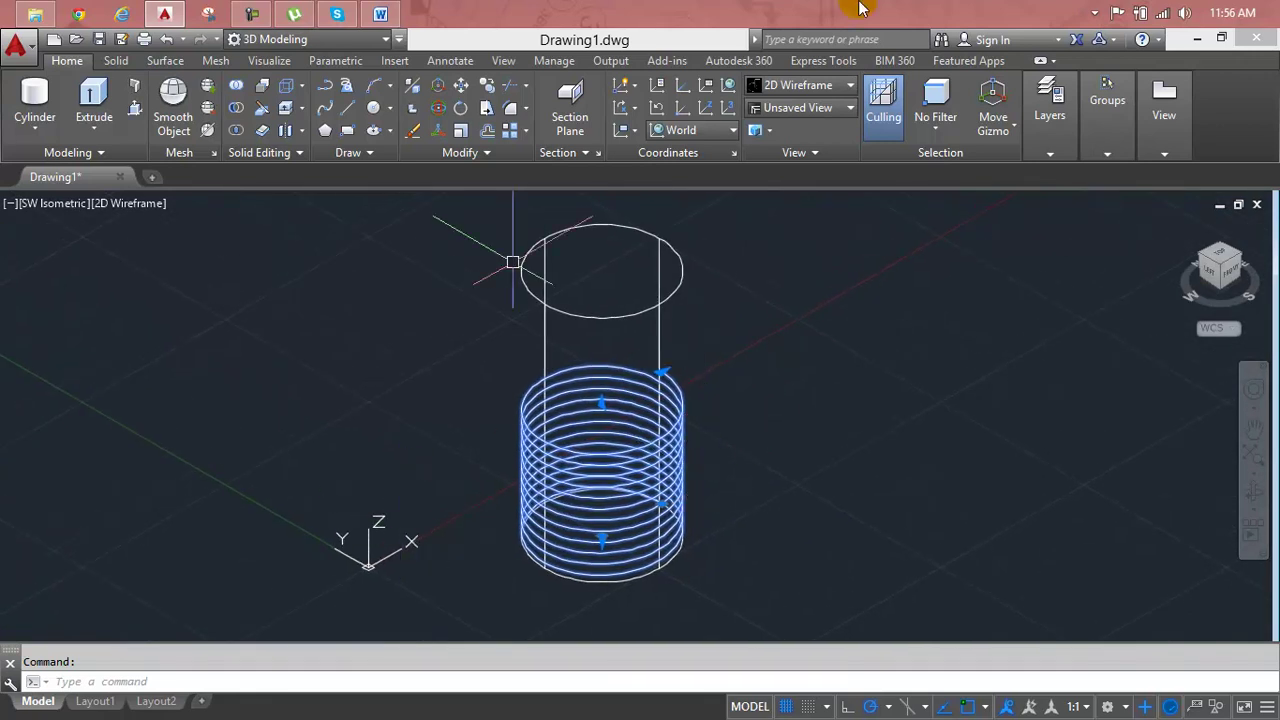
pyautogui.click(790, 101)
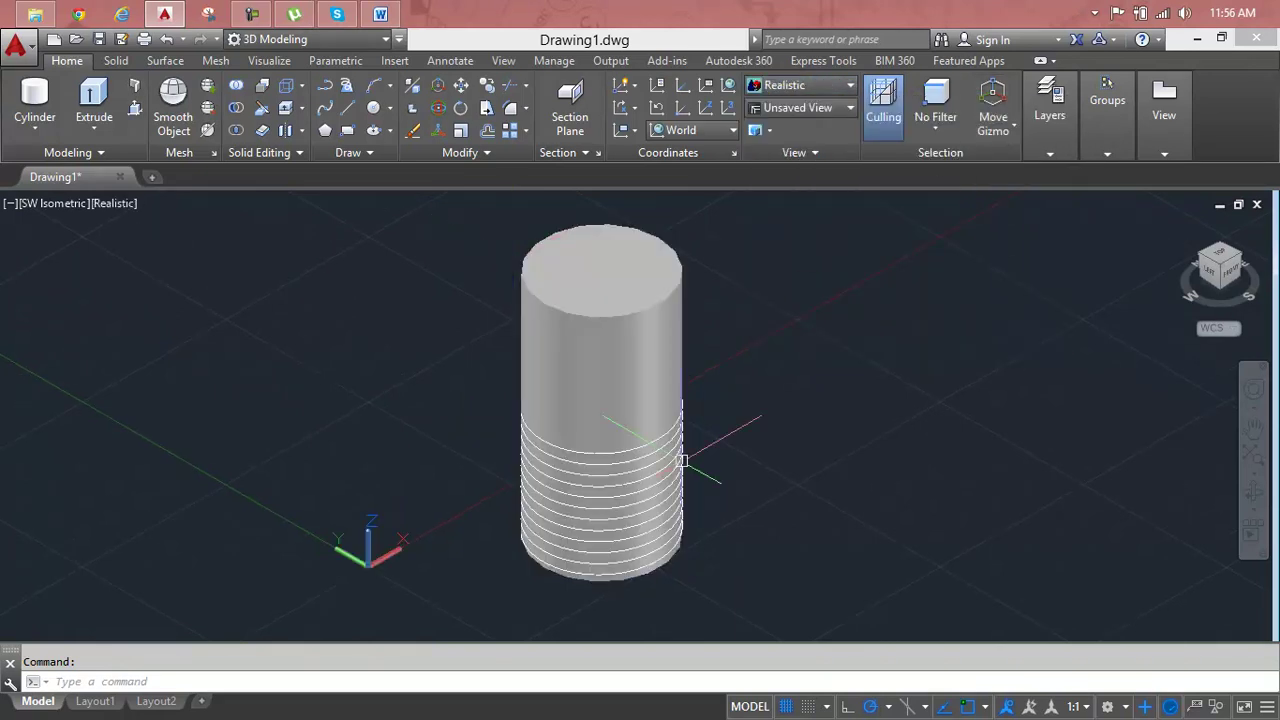
pyautogui.scroll(5, 578, 537)
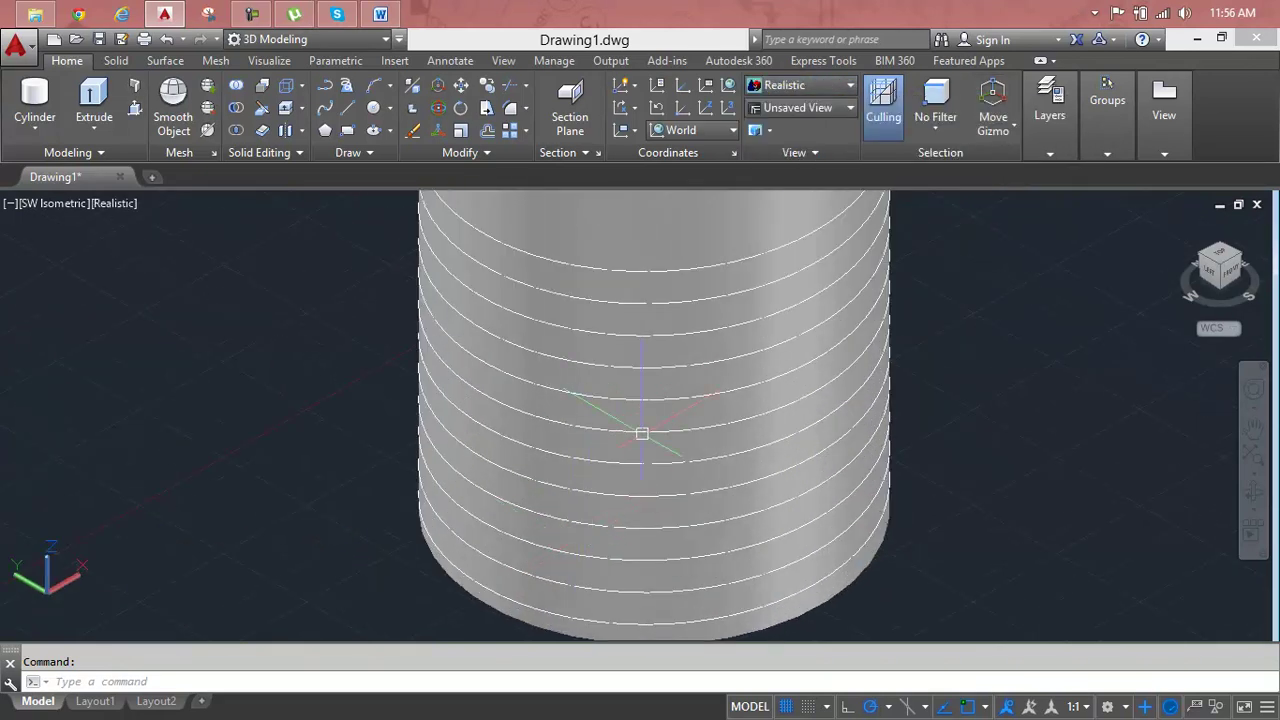
pyautogui.scroll(-4, 640, 442)
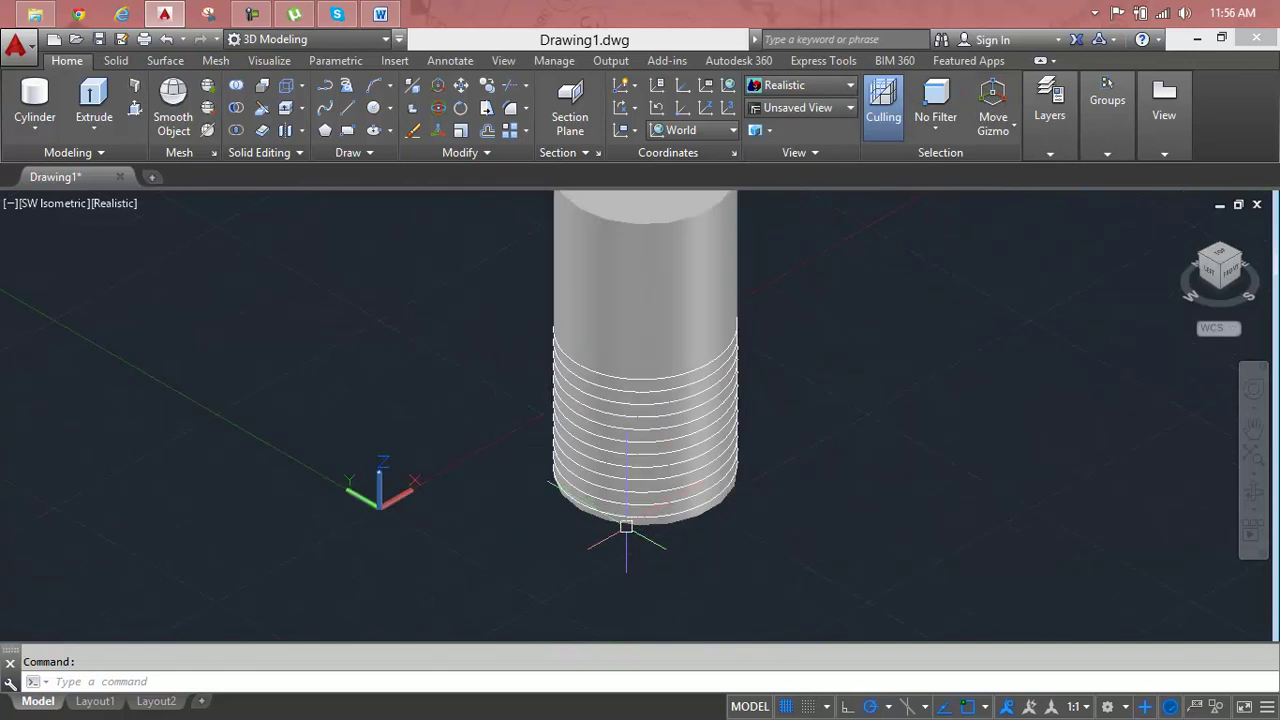
pyautogui.moveTo(629, 523); pyautogui.dragTo(631, 460, button='middle')
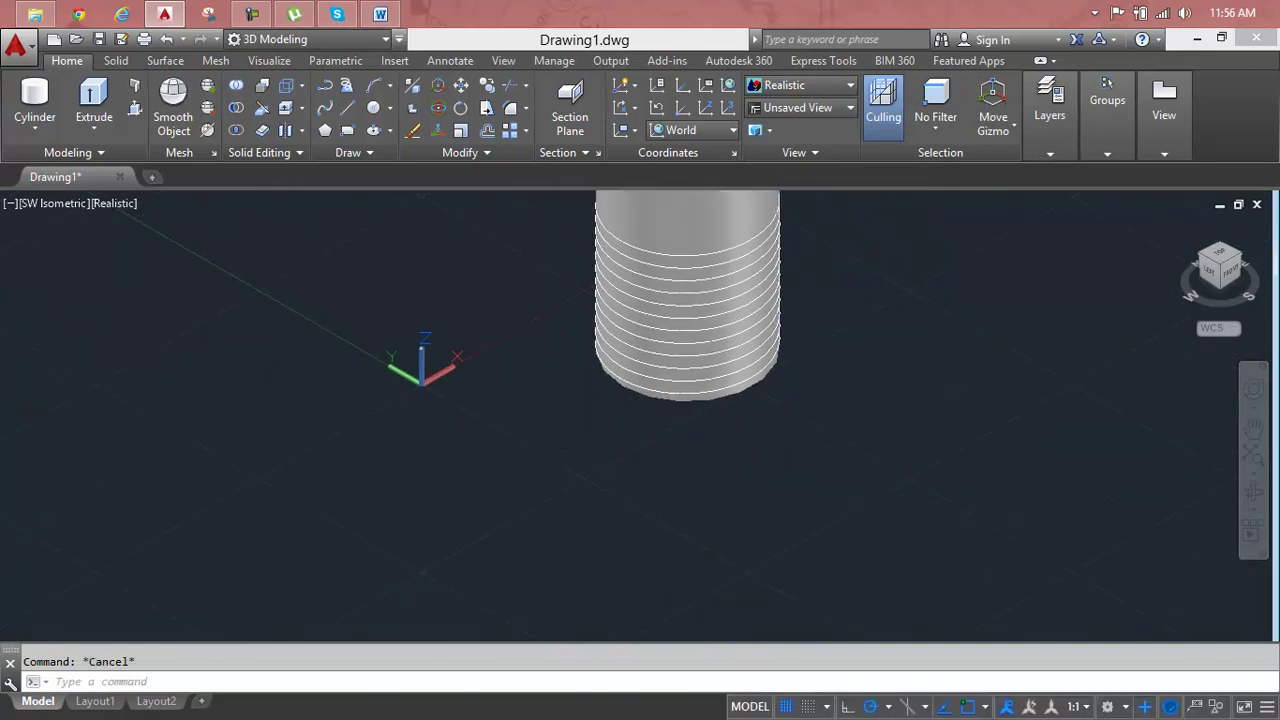
pyautogui.write('rec')
# Step: Draw a small square rectangle on the ground below the cylinder
pyautogui.press('Return')
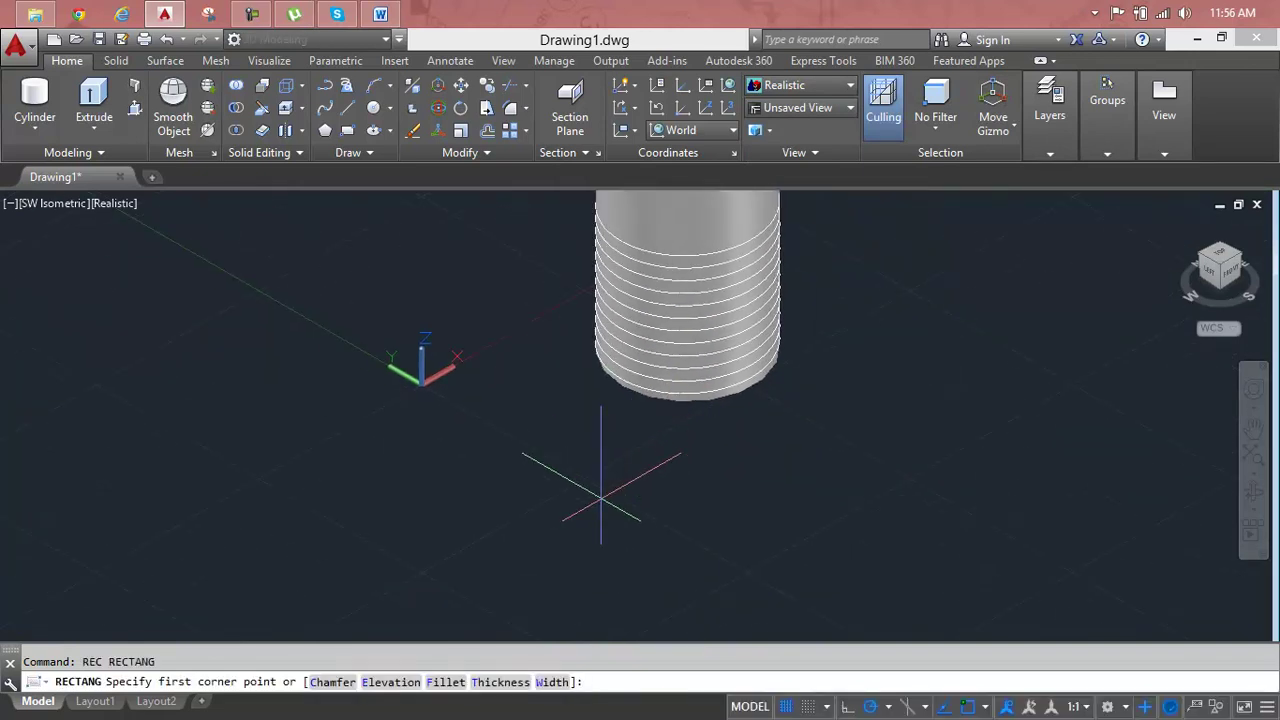
pyautogui.click(528, 517)
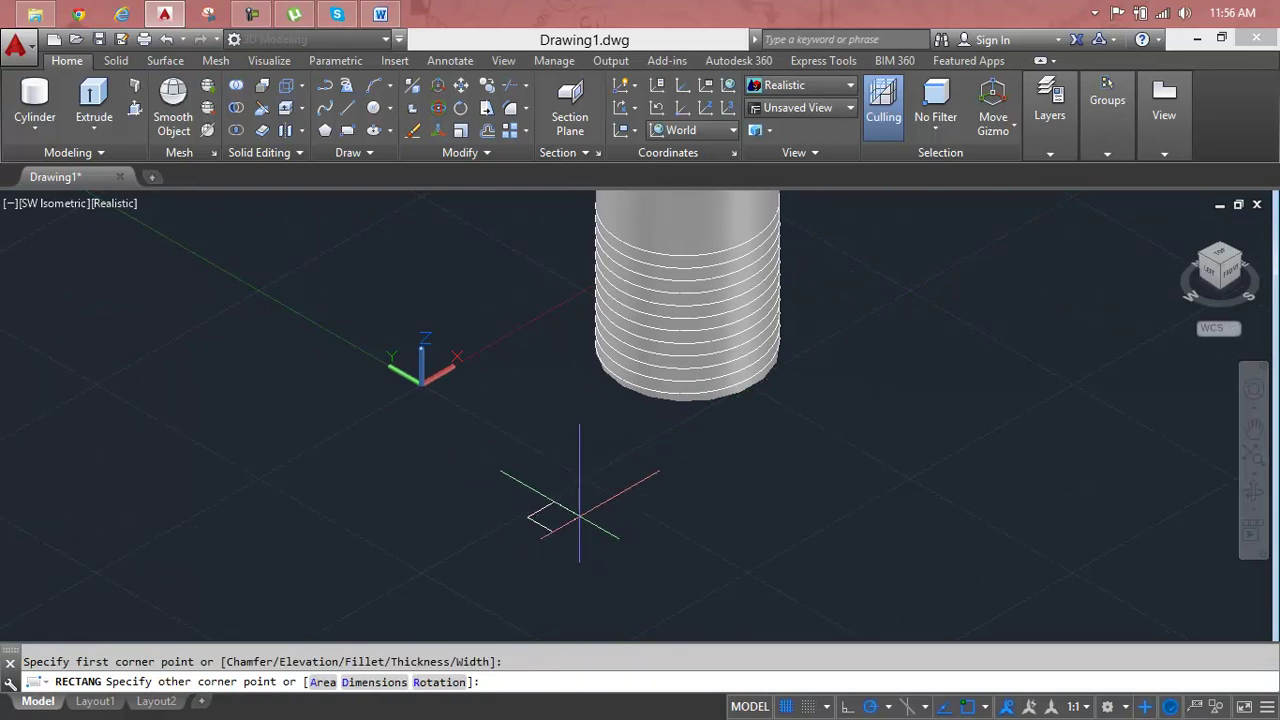
pyautogui.scroll(3, 563, 517)
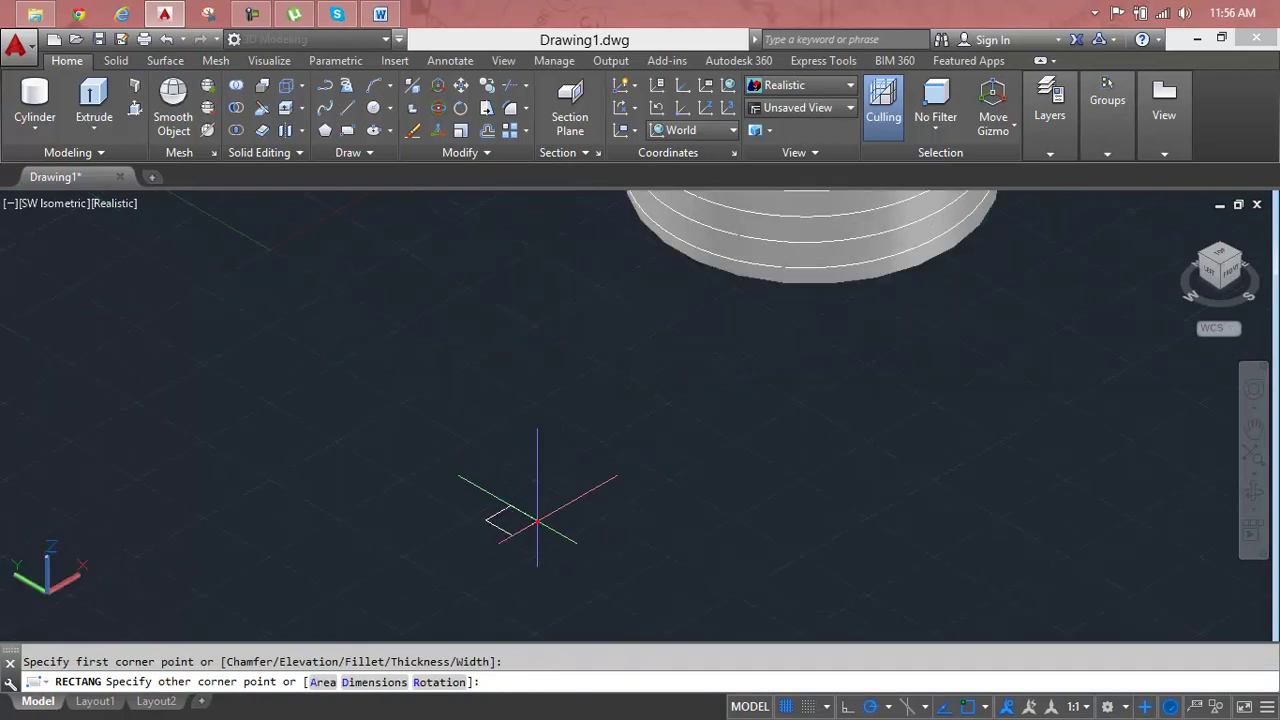
pyautogui.click(537, 520)
pyautogui.scroll(-3, 643, 514)
pyautogui.moveTo(625, 500); pyautogui.dragTo(620, 557, button='middle')
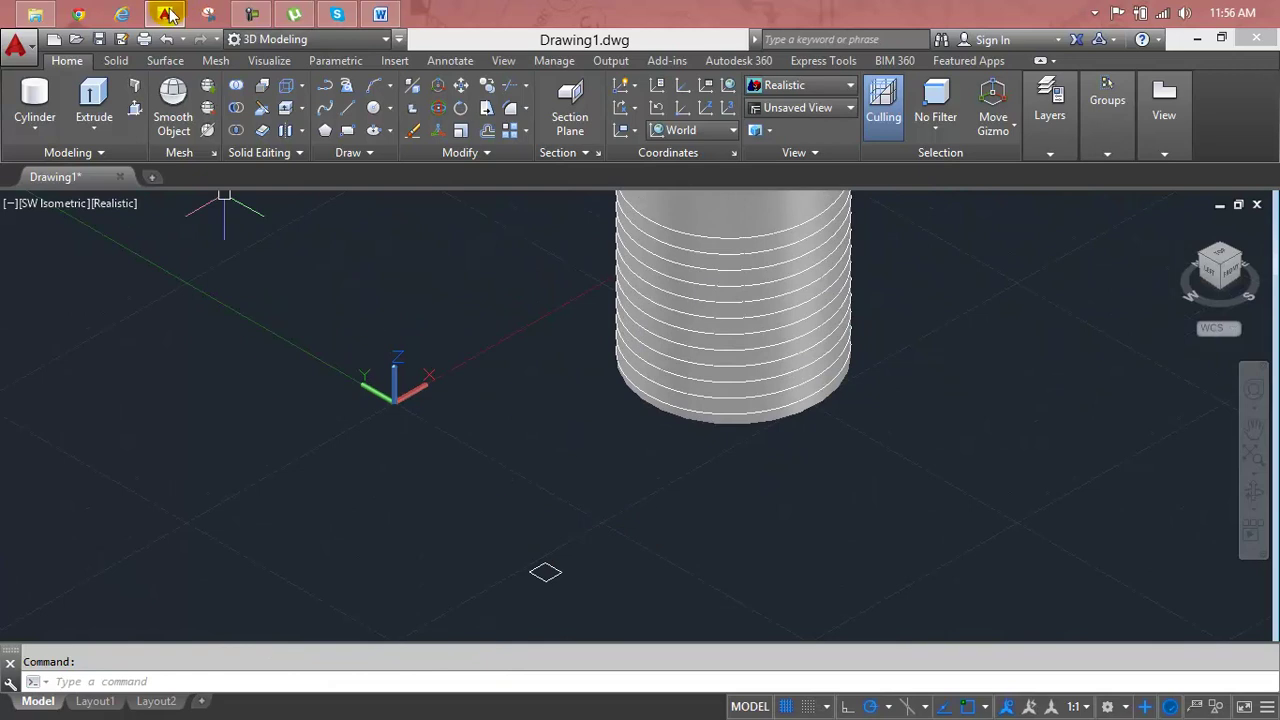
# Step: Try sweeping the square along the helix, then cancel the failed sweep
pyautogui.click(94, 127)
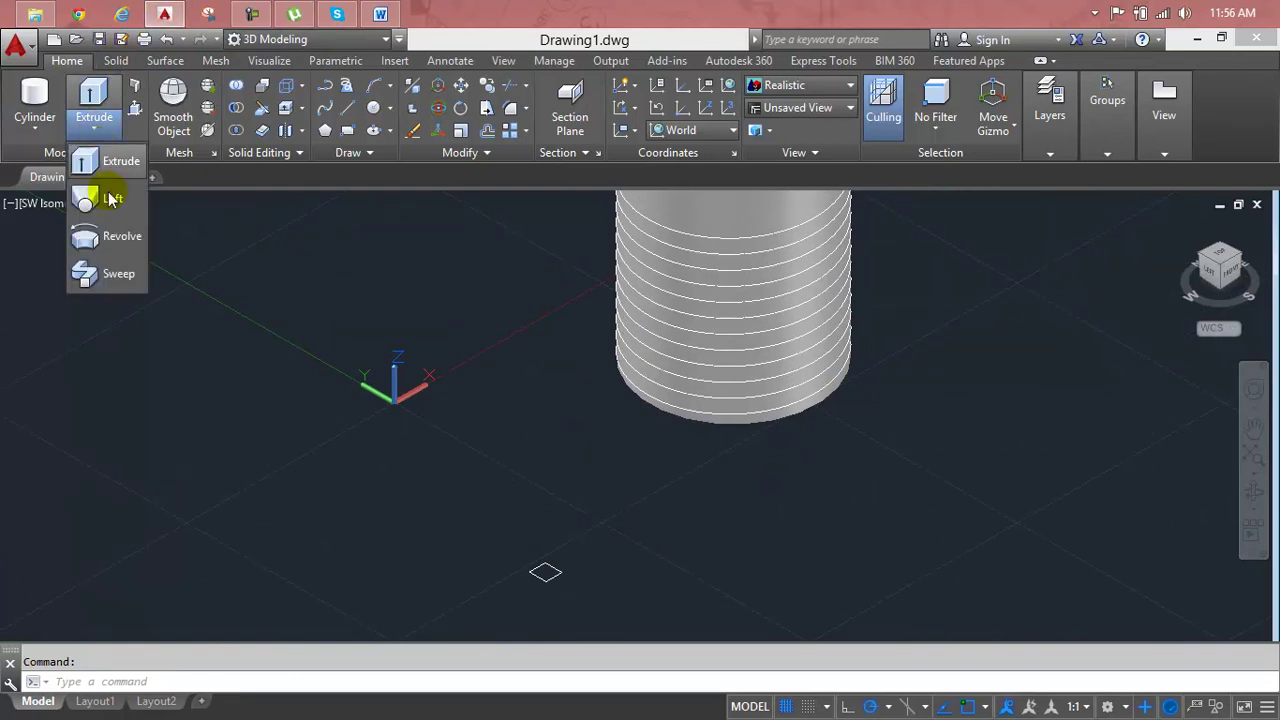
pyautogui.click(118, 274)
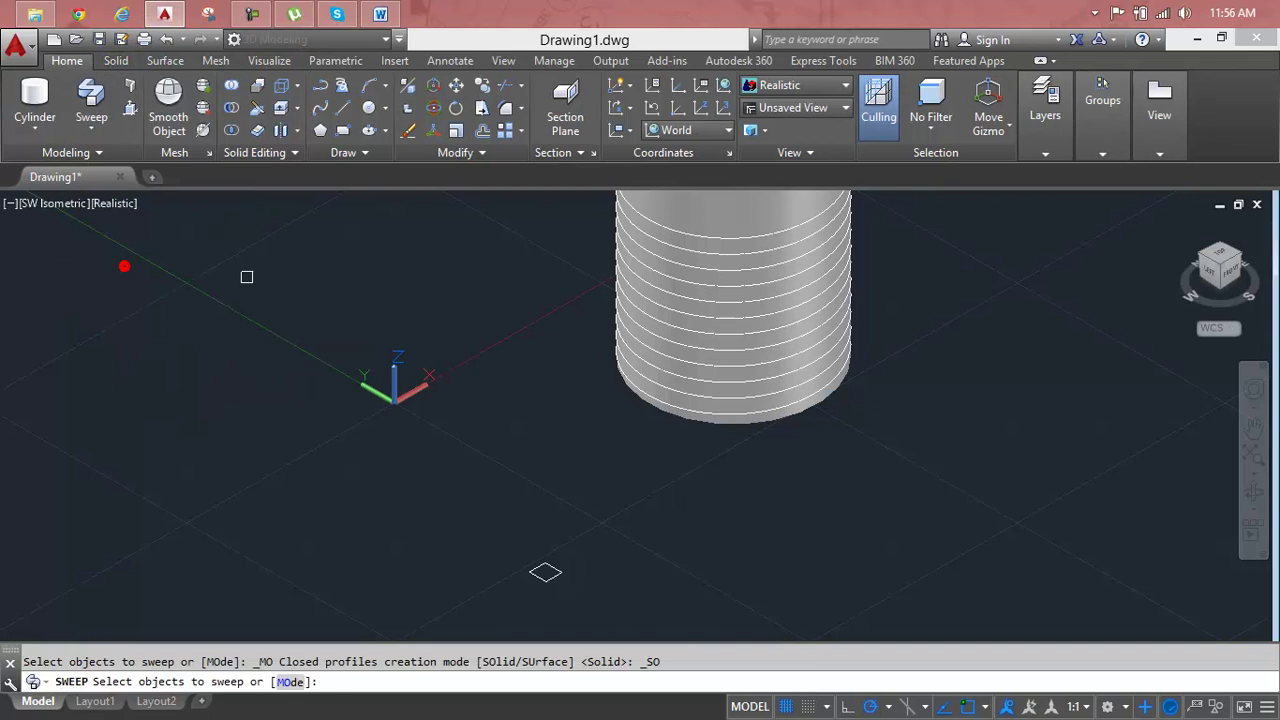
pyautogui.click(562, 573)
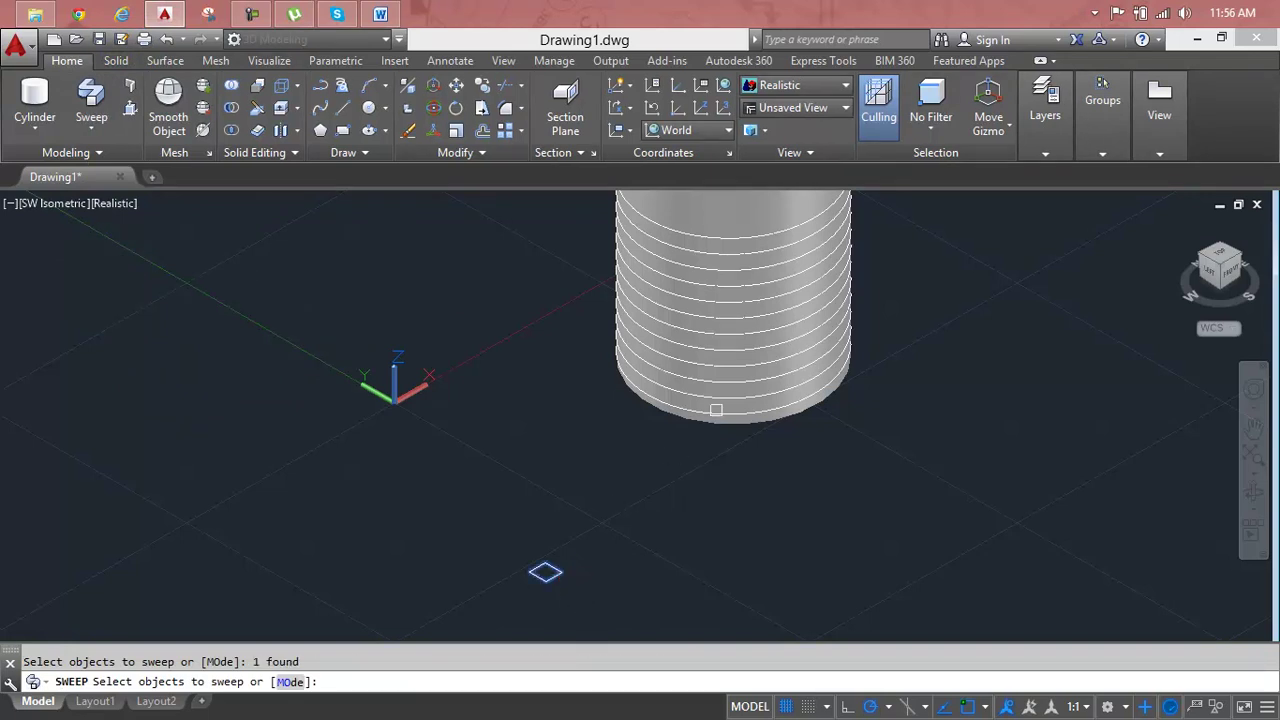
pyautogui.scroll(2, 716, 410)
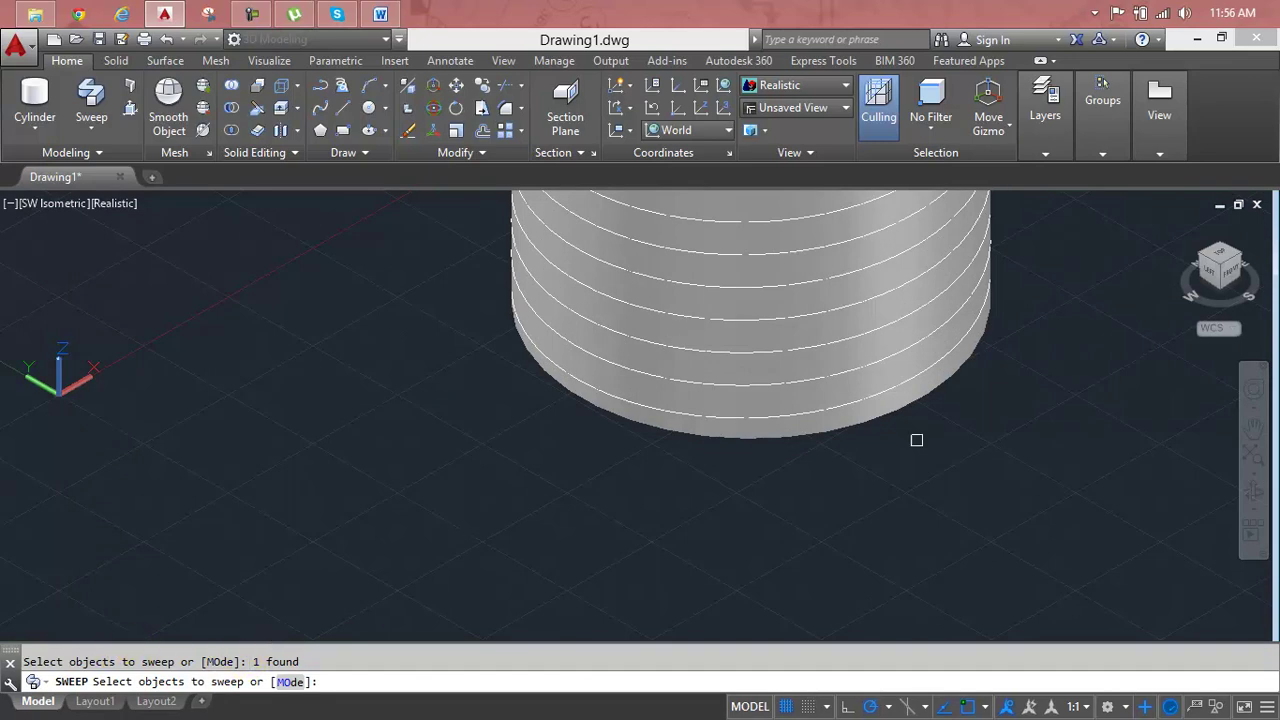
pyautogui.click(763, 417)
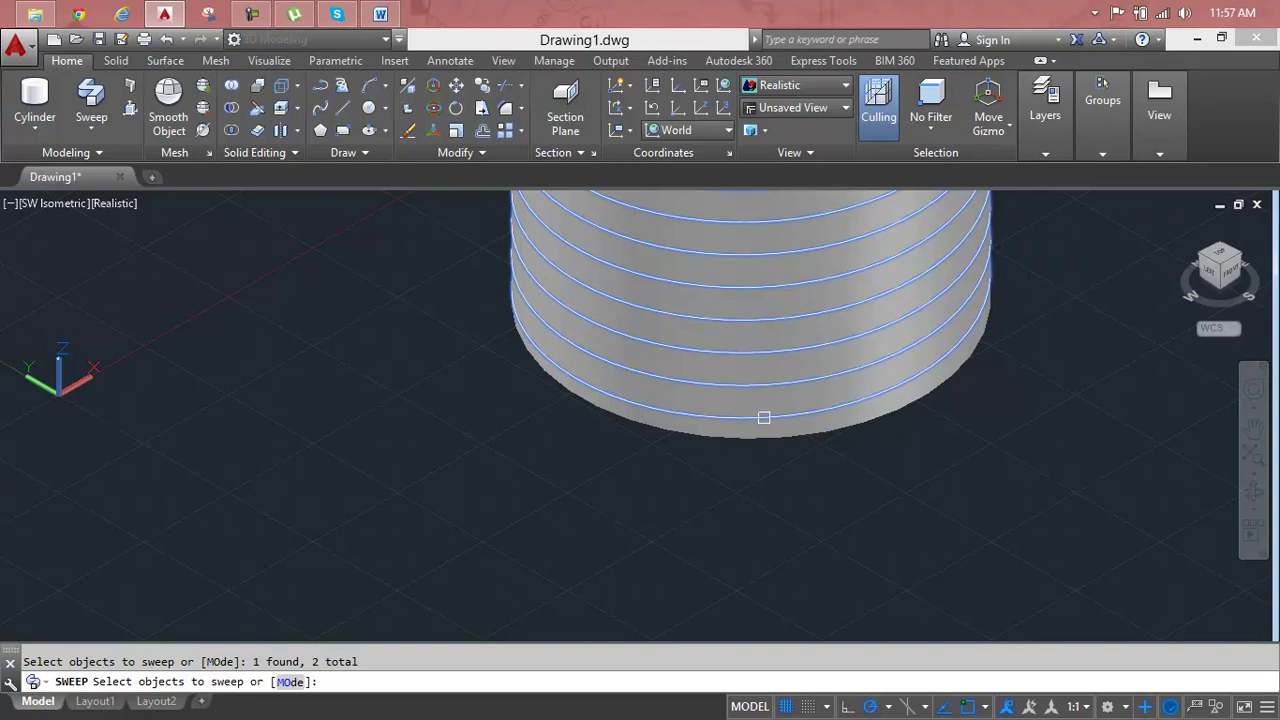
pyautogui.press('Return')
pyautogui.click(763, 417)
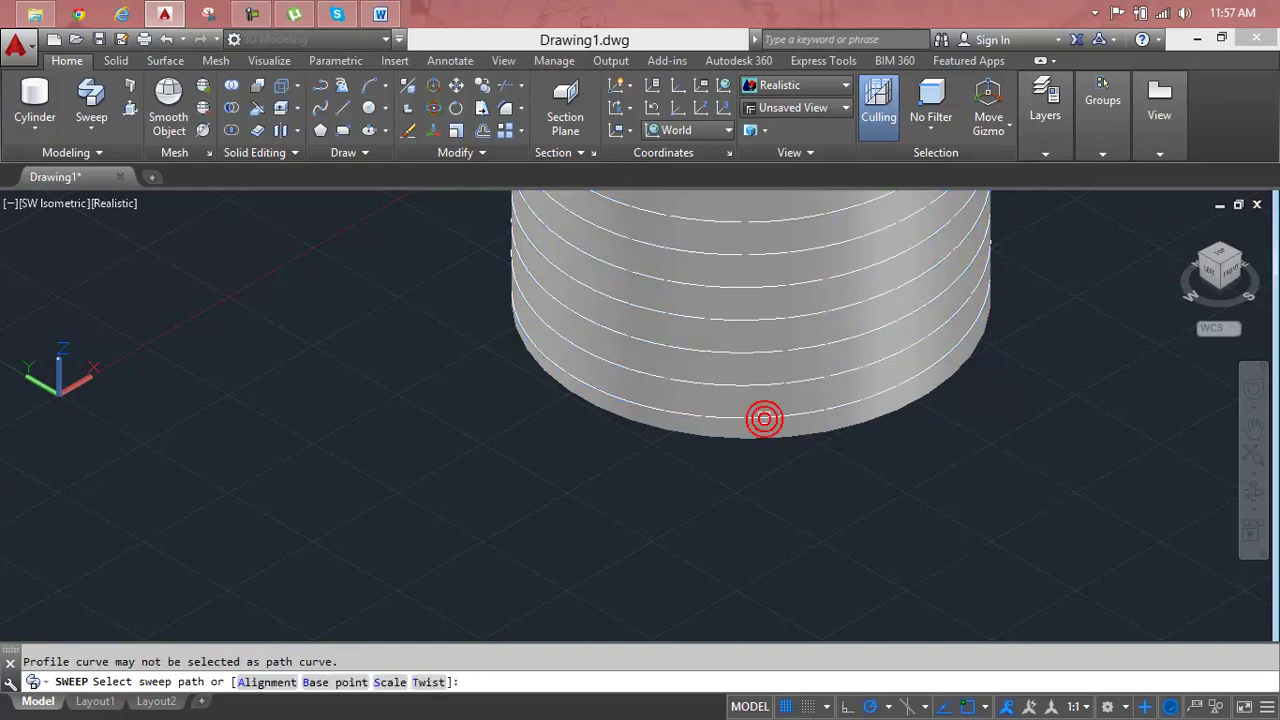
pyautogui.press('Return')
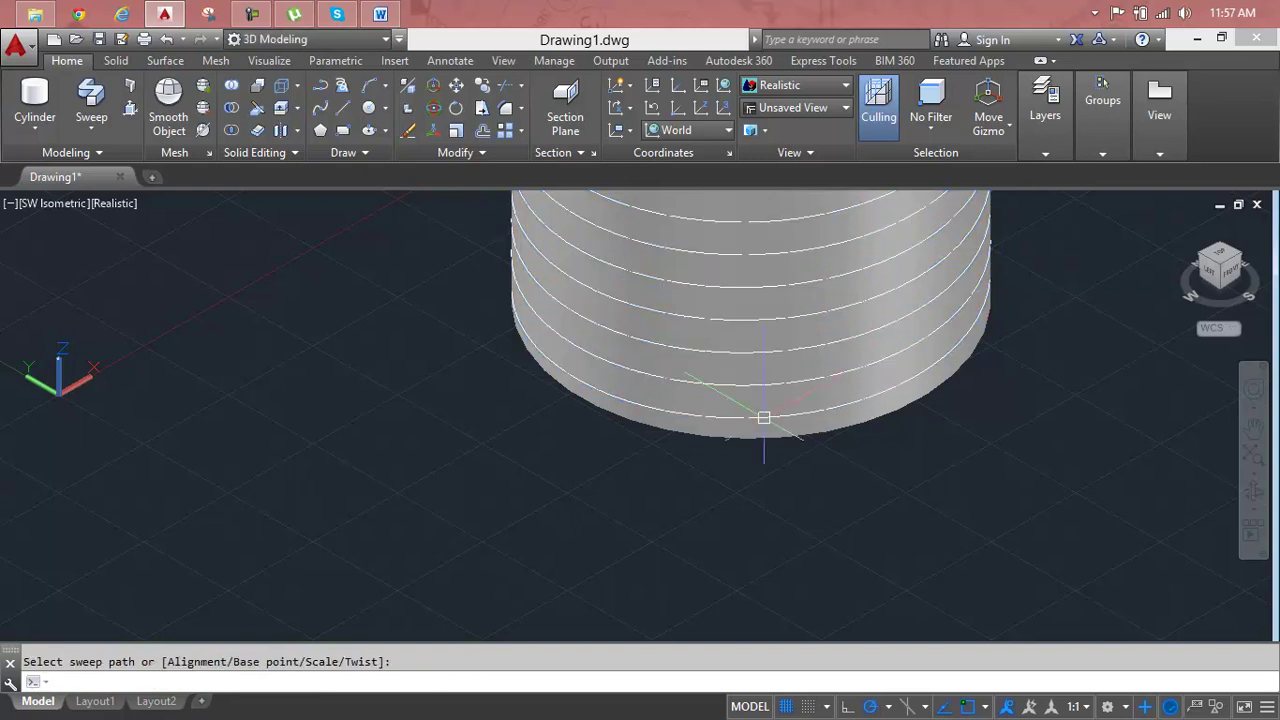
pyautogui.scroll(-3, 871, 423)
pyautogui.moveTo(874, 420); pyautogui.dragTo(743, 474, button='middle')
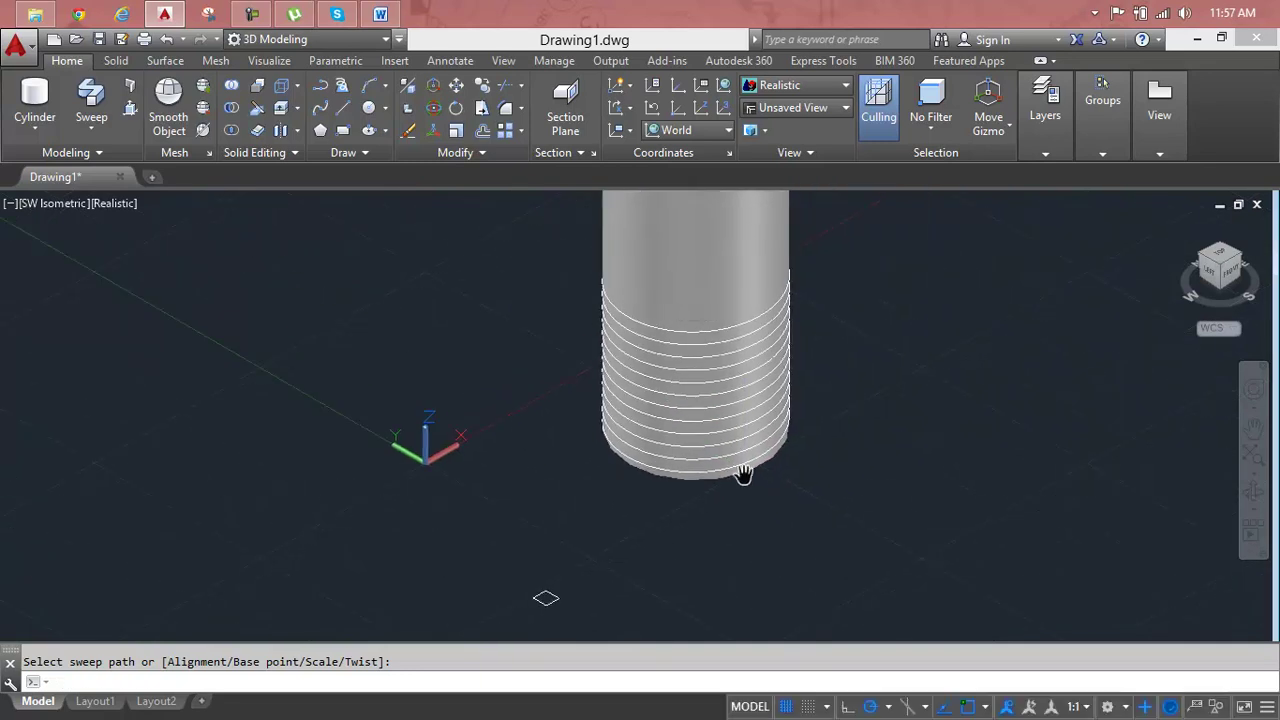
pyautogui.press('Escape')
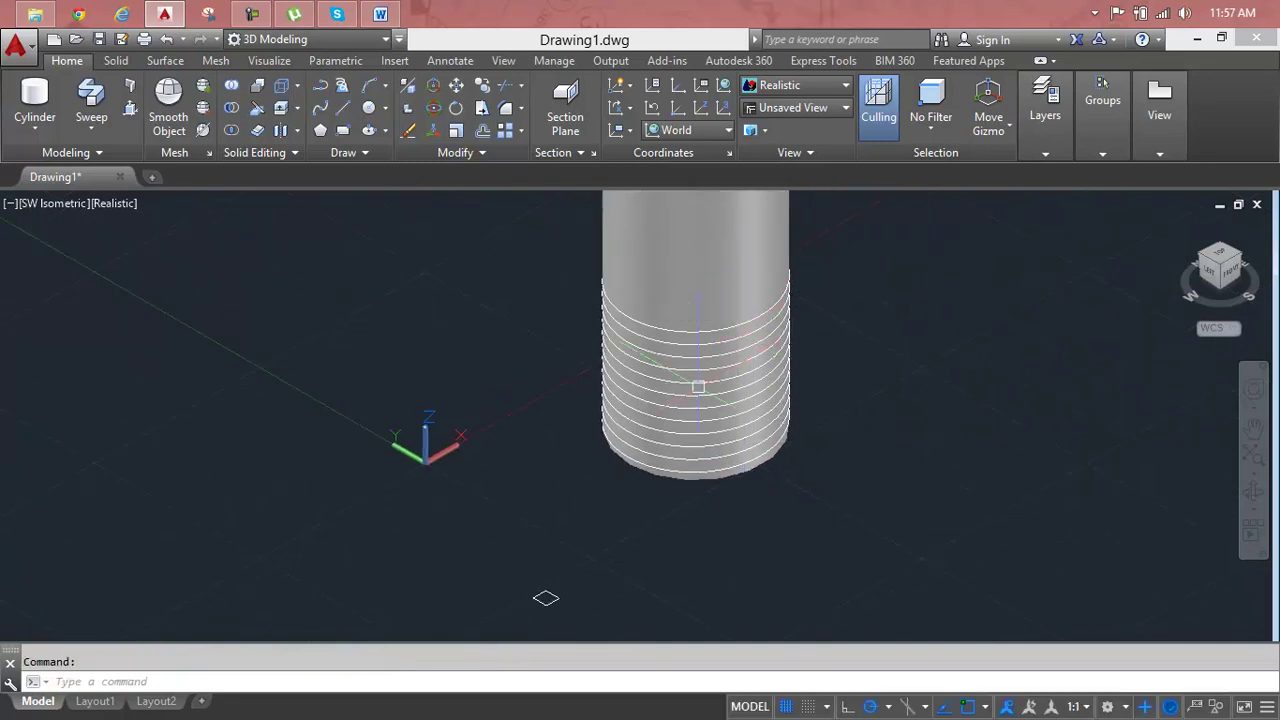
pyautogui.scroll(1, 660, 453)
# Step: Move the small square toward the cylinder's lower edge
pyautogui.click(514, 632)
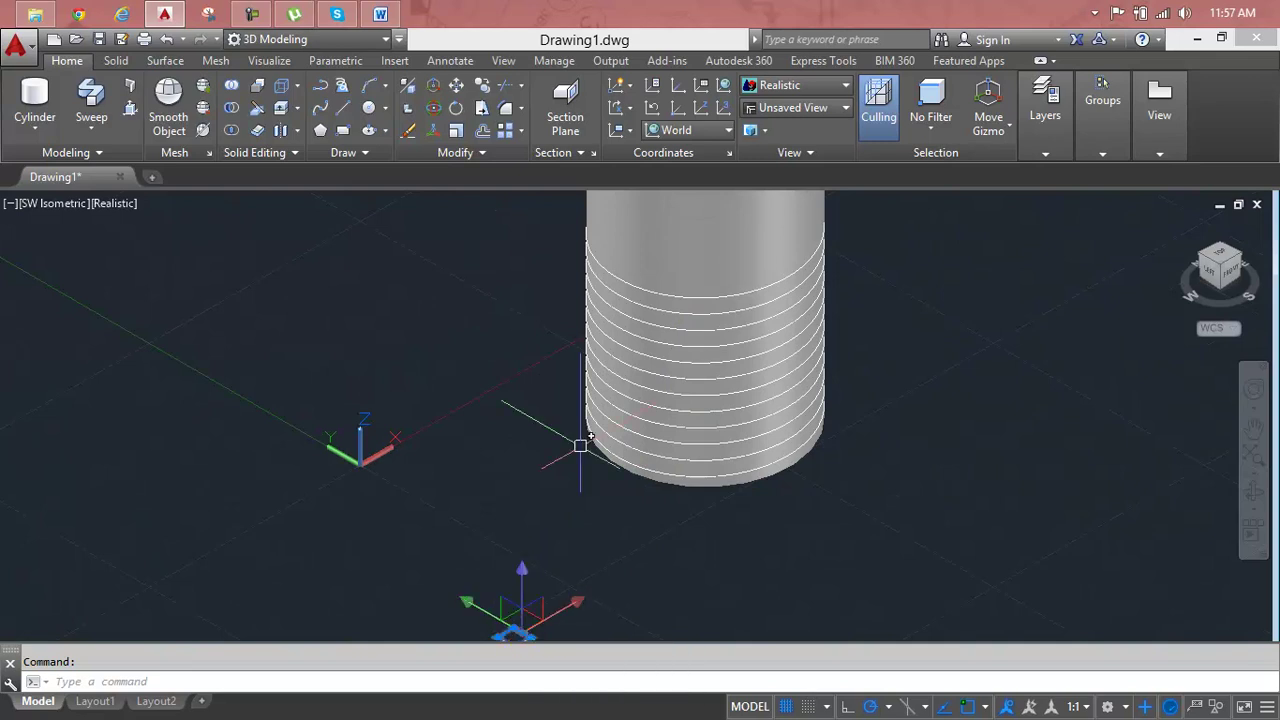
pyautogui.scroll(-3, 560, 471)
pyautogui.moveTo(565, 523)
pyautogui.mouseDown(button='middle')
pyautogui.moveTo(609, 476)
pyautogui.moveTo(600, 490)
pyautogui.mouseUp(button='middle')
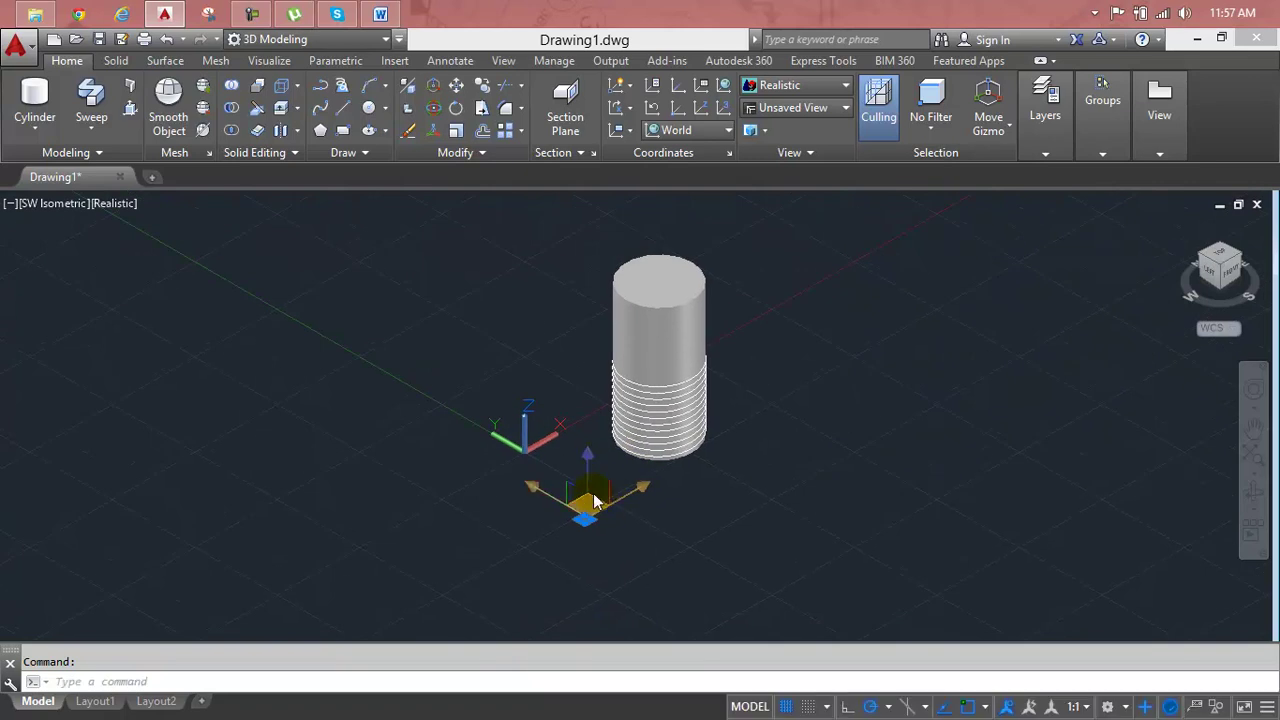
pyautogui.scroll(4, 592, 498)
pyautogui.write('m')
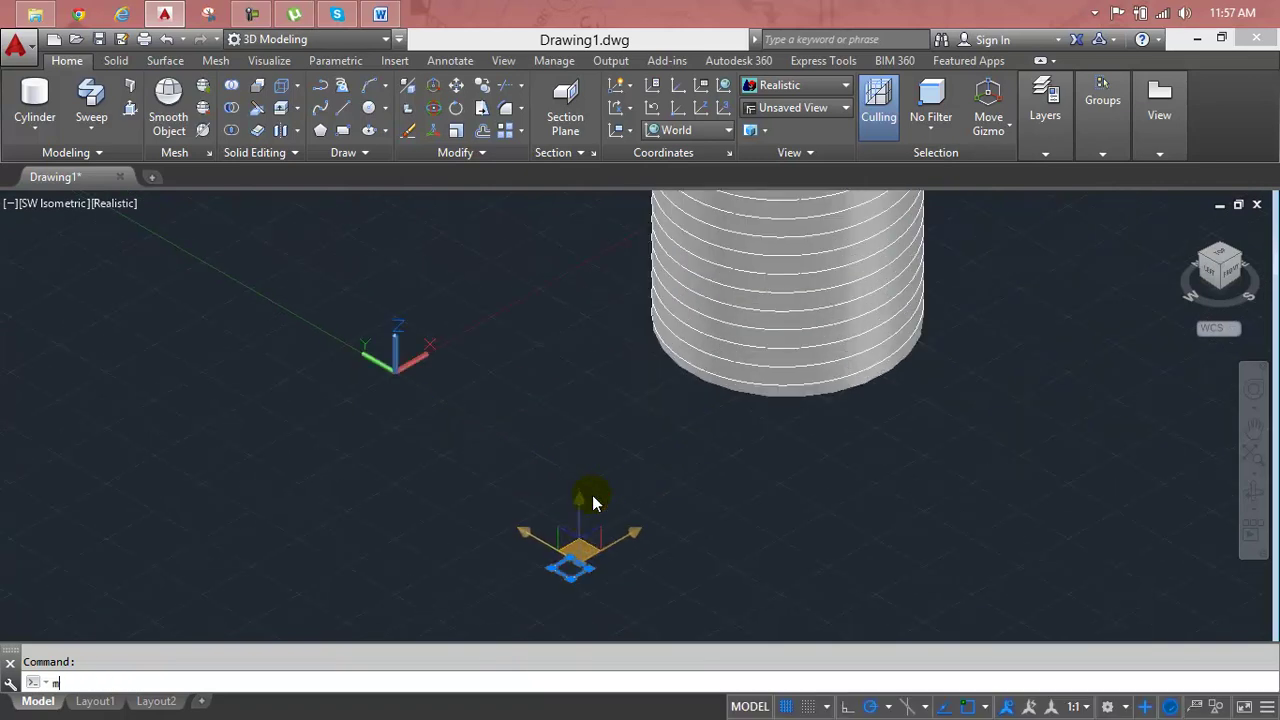
pyautogui.press('Return')
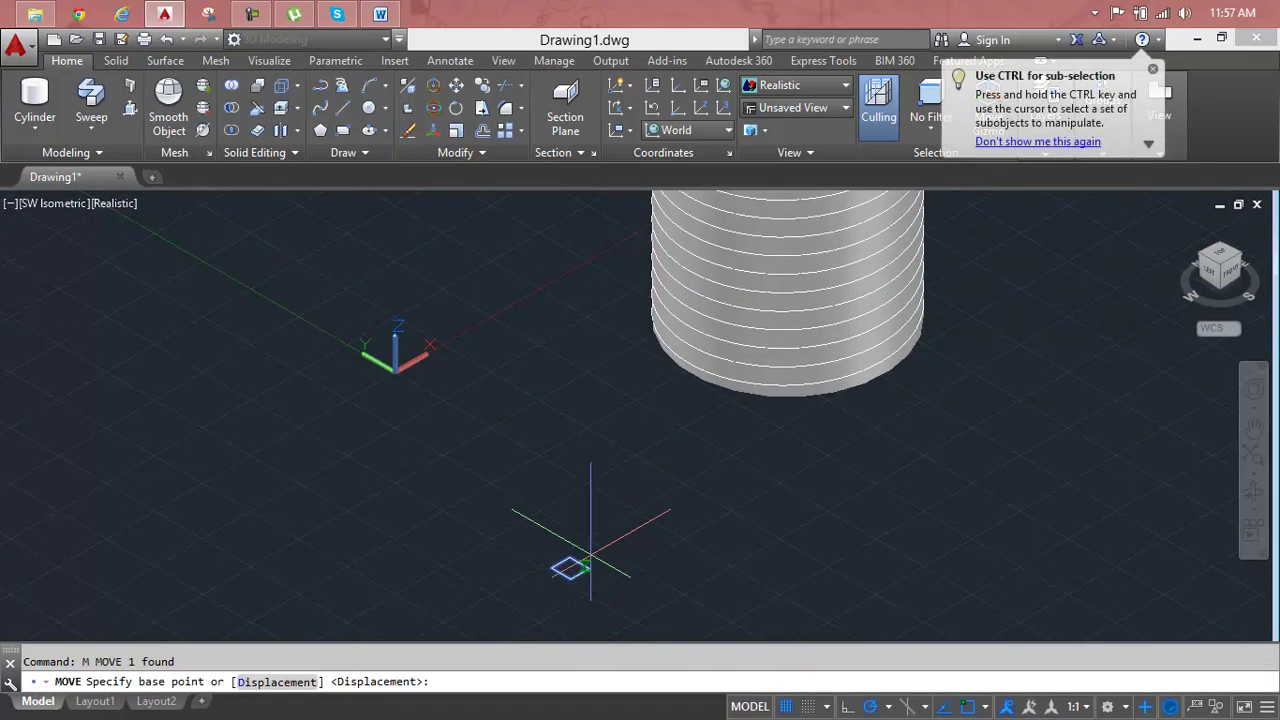
pyautogui.click(590, 565)
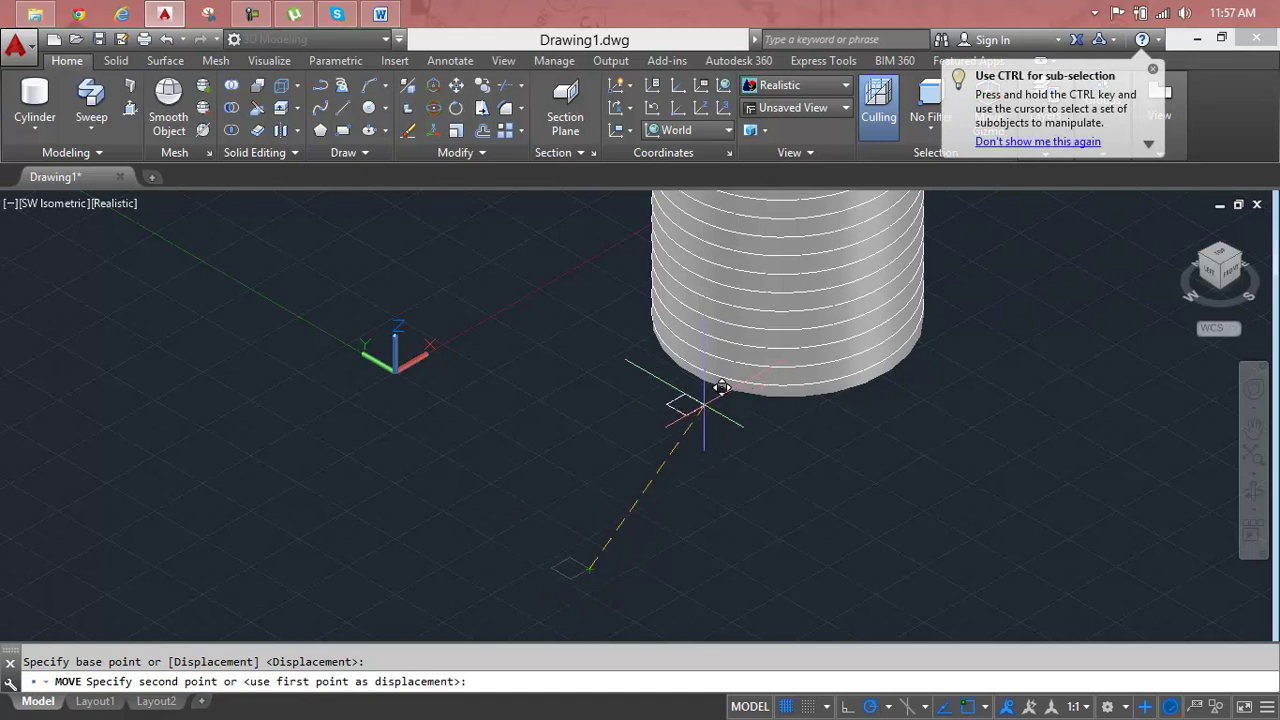
pyautogui.click(703, 403)
pyautogui.scroll(3, 702, 403)
pyautogui.scroll(2, 695, 425)
# Step: Select the square's corner grips and cancel each attempted stretch
pyautogui.click(688, 443)
pyautogui.click(693, 447)
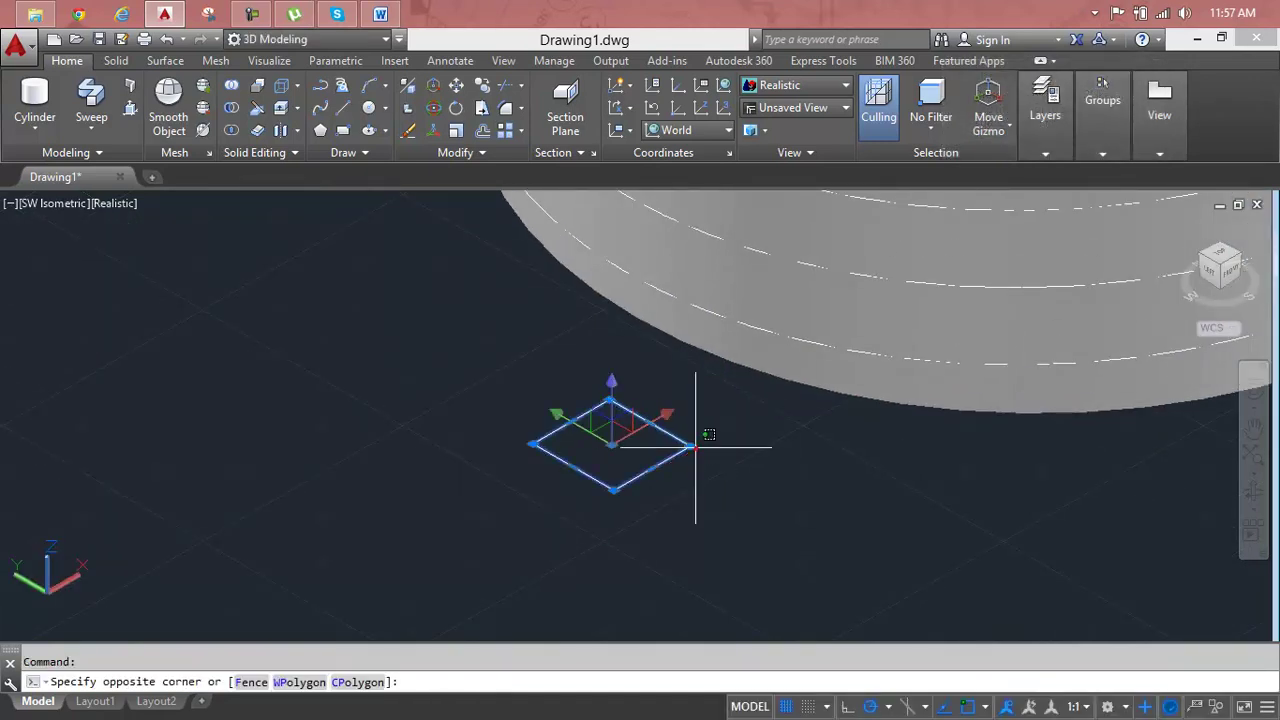
pyautogui.click(688, 444)
pyautogui.click(690, 446)
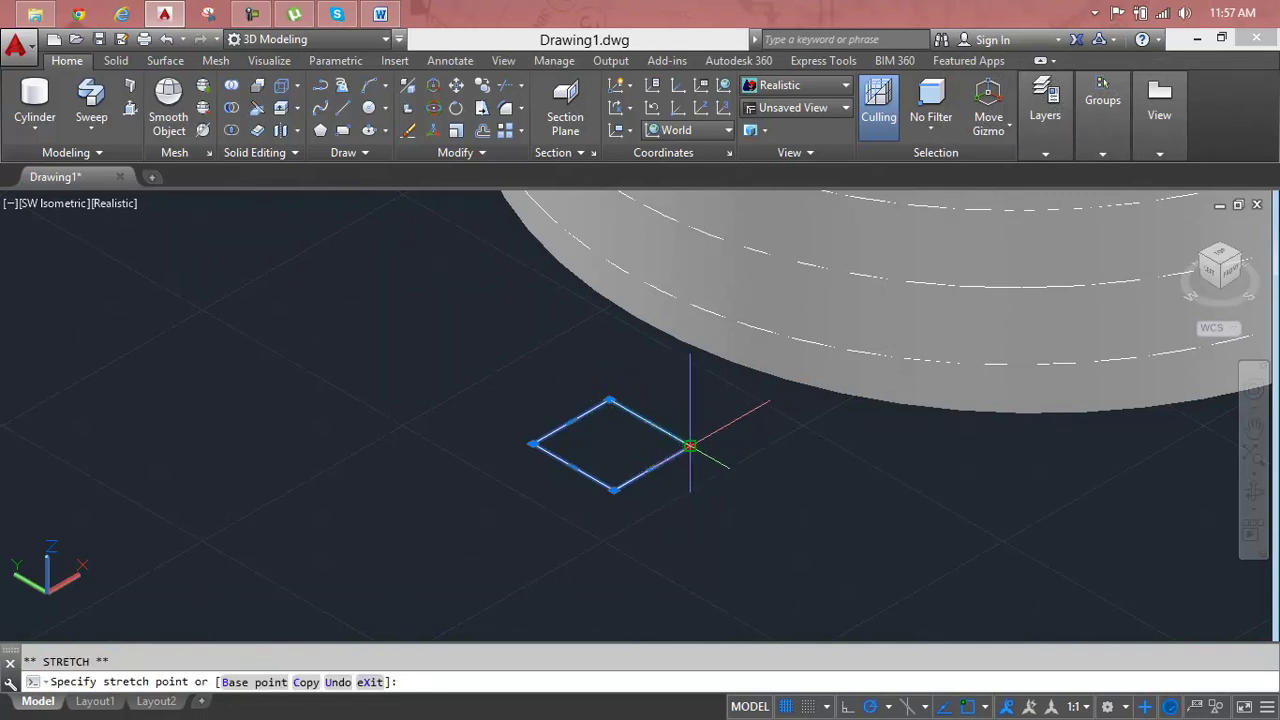
pyautogui.press('Escape')
pyautogui.click(689, 446)
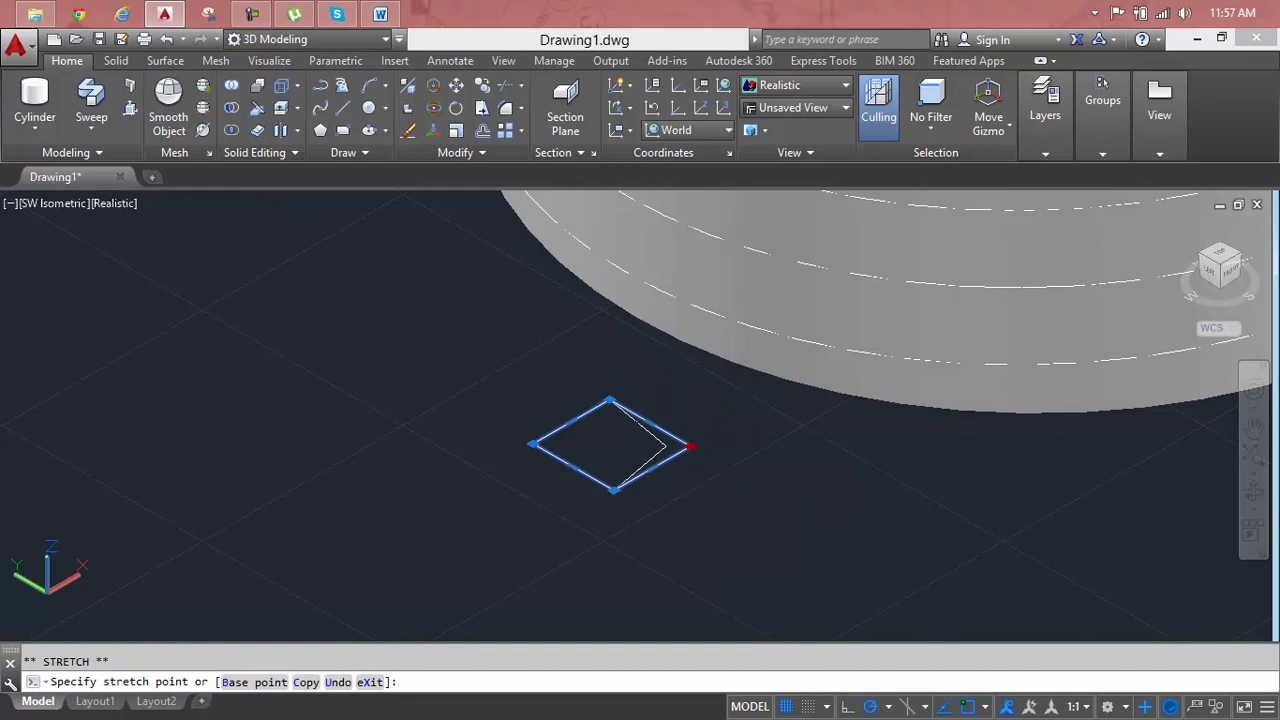
pyautogui.press('Escape')
pyautogui.moveTo(613, 489)
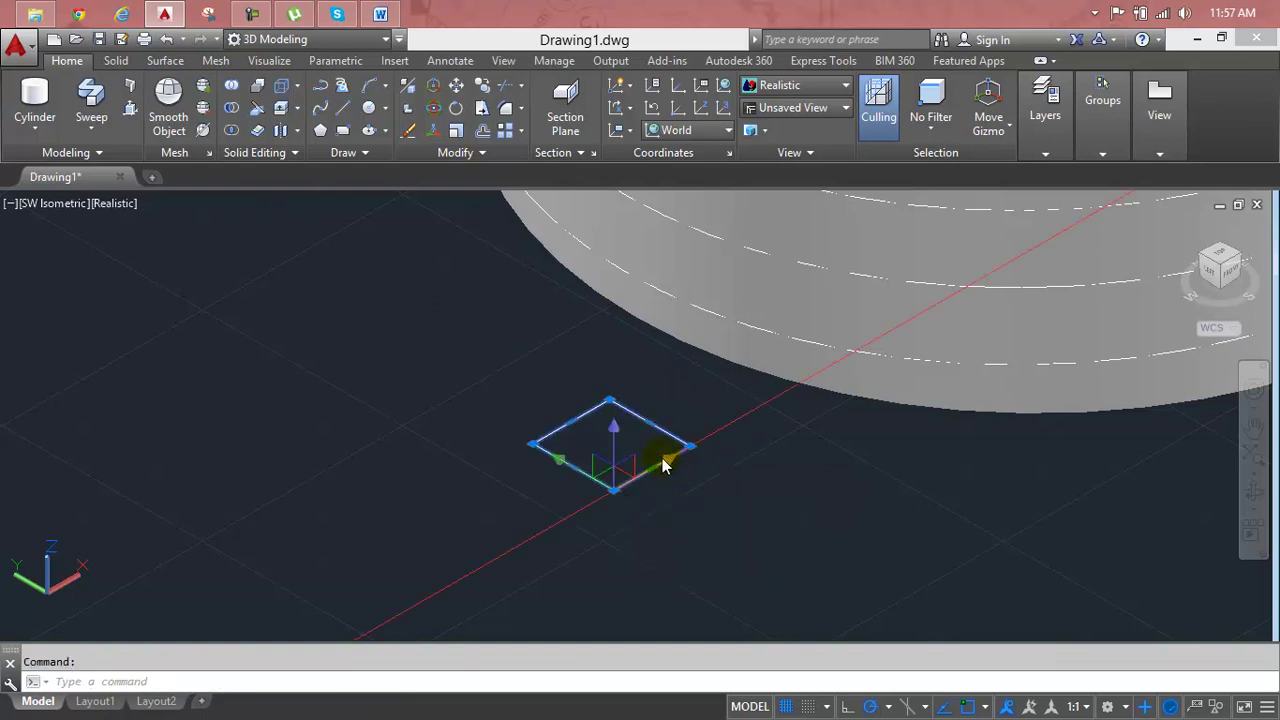
pyautogui.click(655, 472)
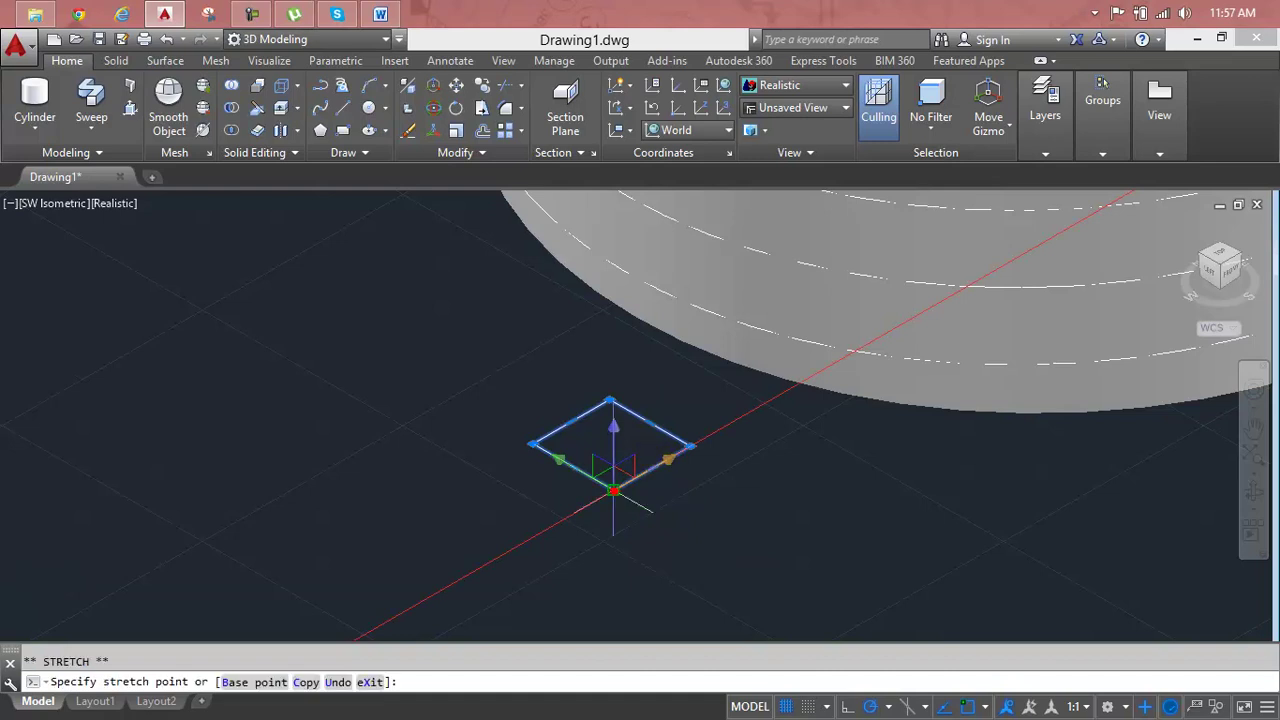
pyautogui.press('Escape')
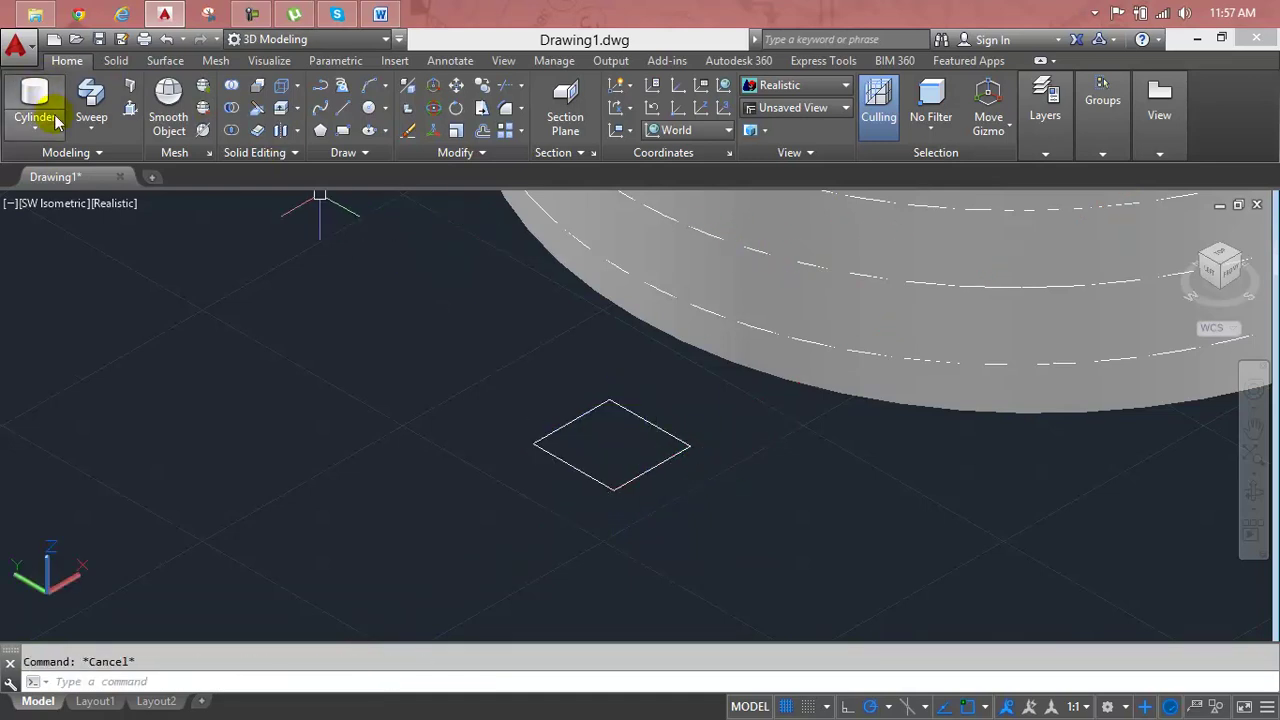
# Step: Attempt to sweep the square along the thread curve and cancel when it fails
pyautogui.click(91, 96)
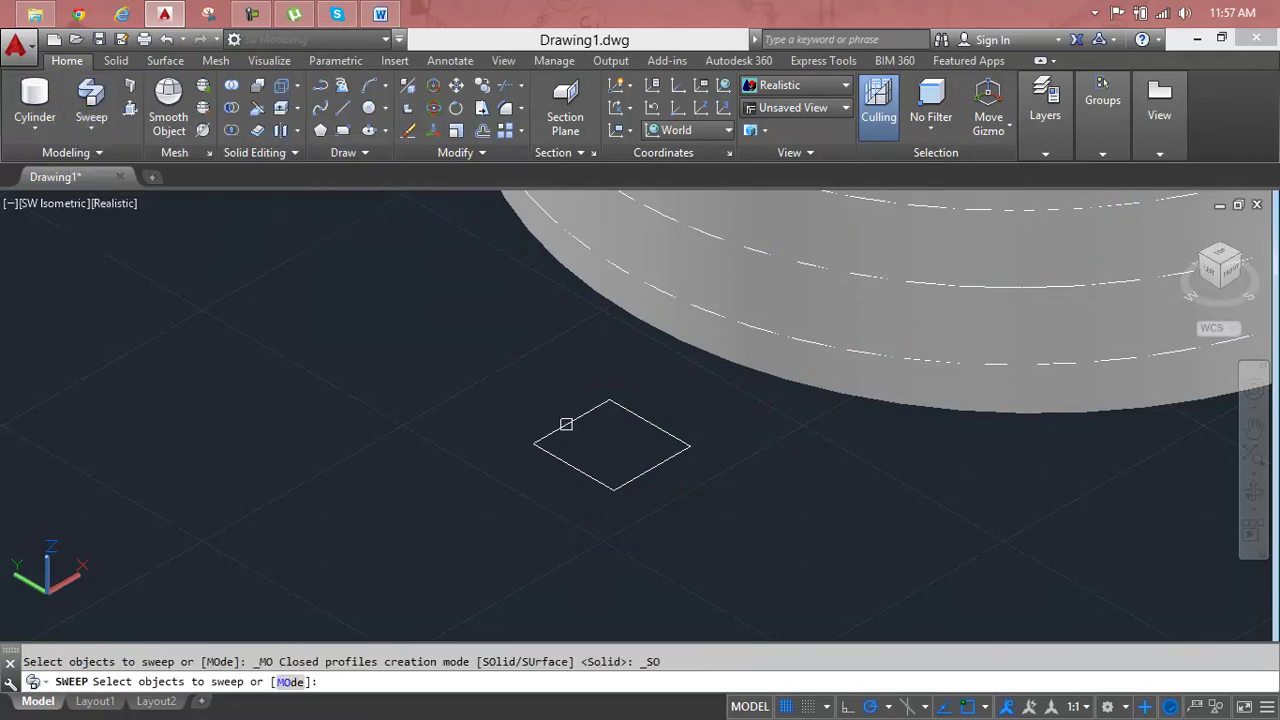
pyautogui.click(566, 424)
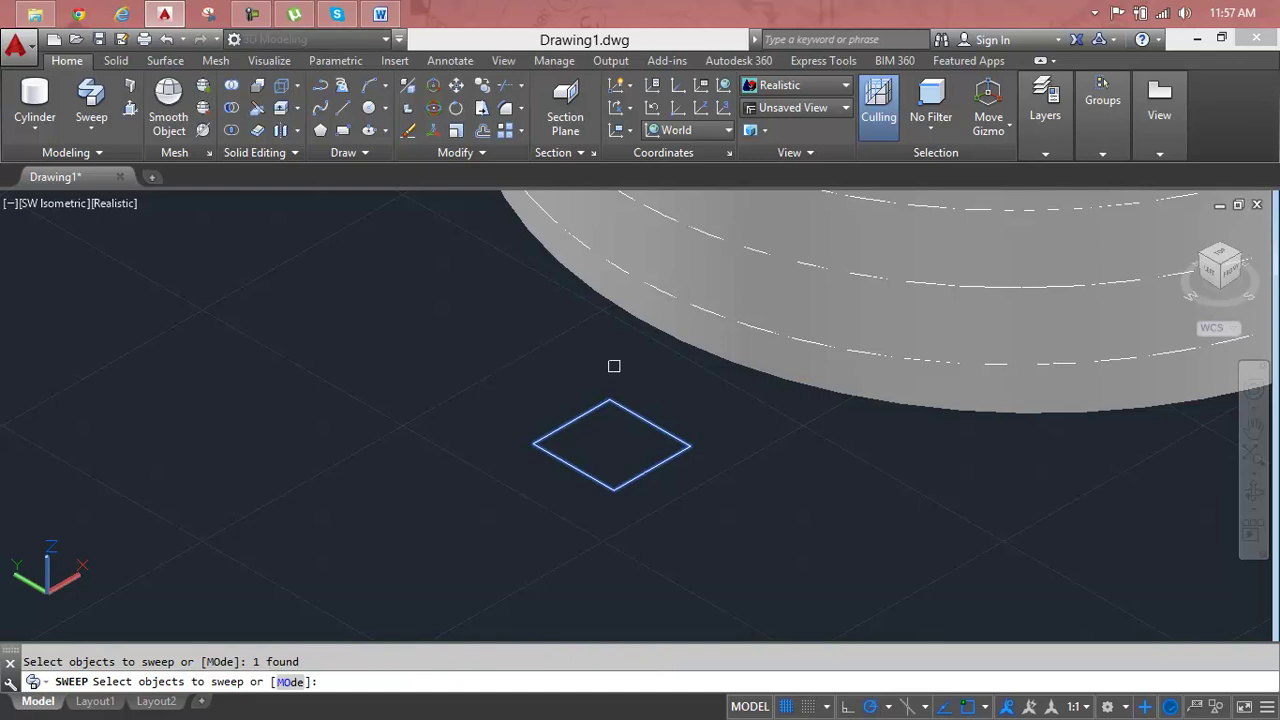
pyautogui.press('Return')
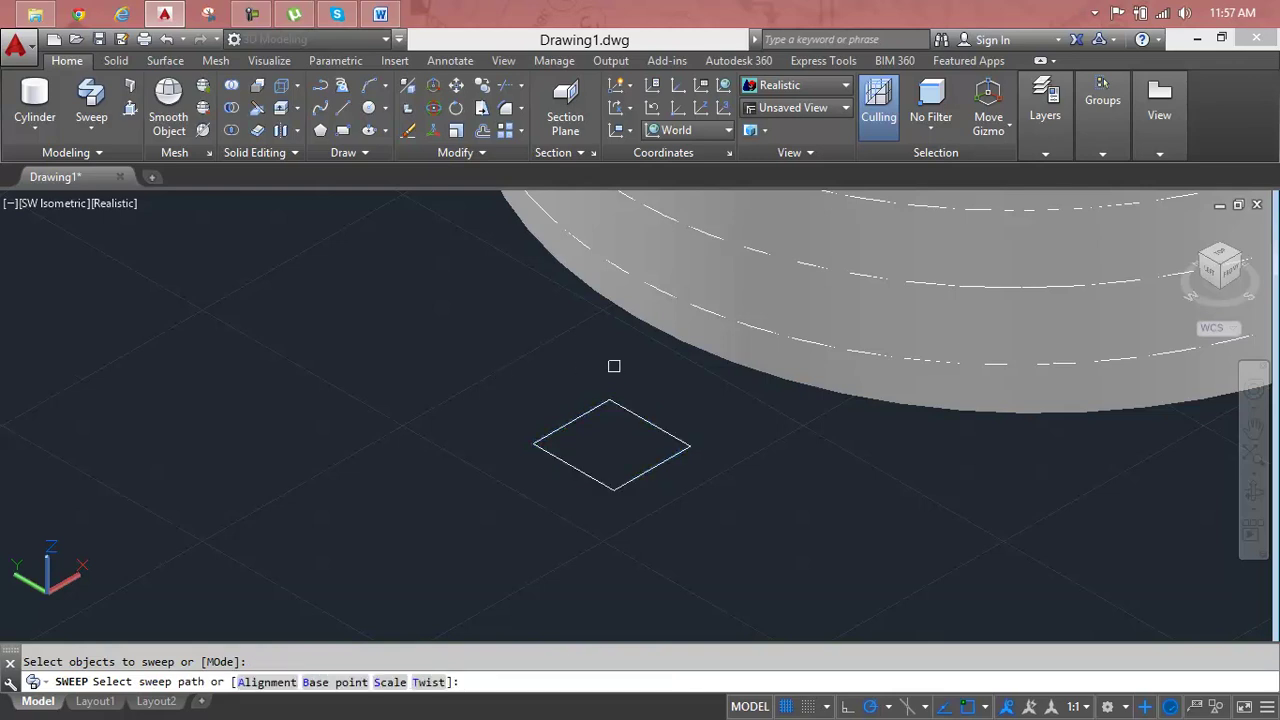
pyautogui.click(715, 316)
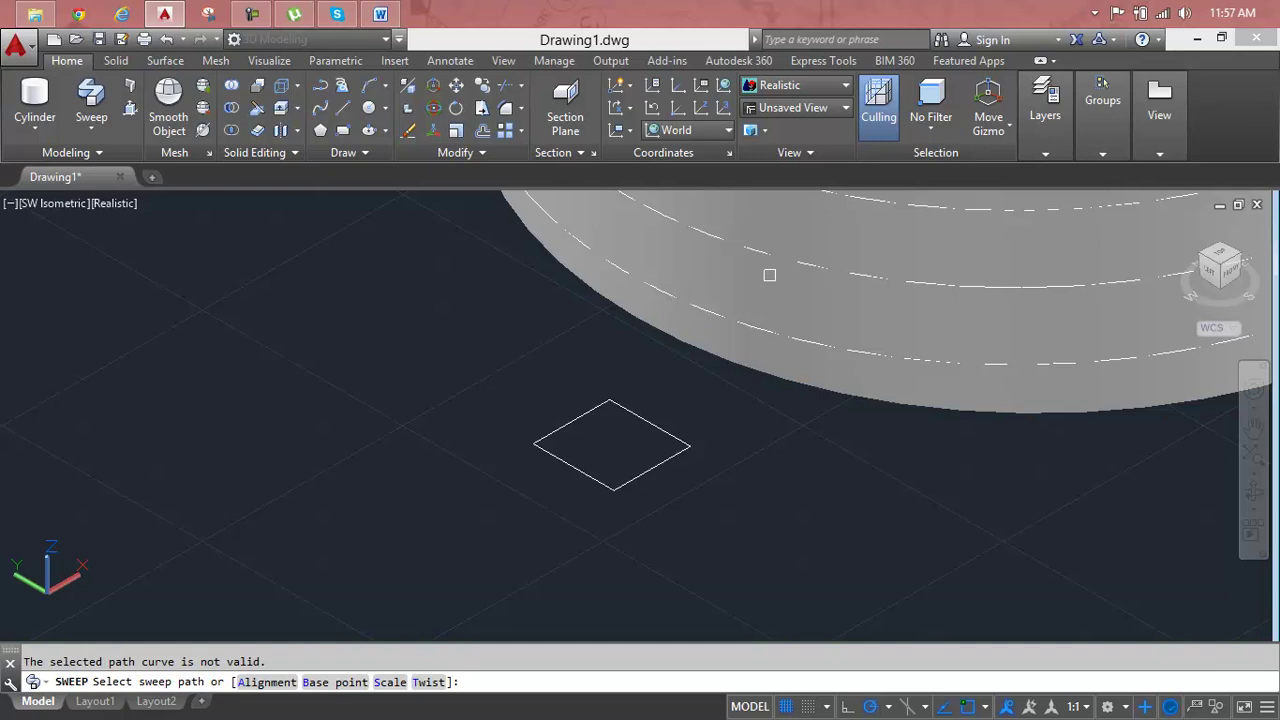
pyautogui.press('Escape')
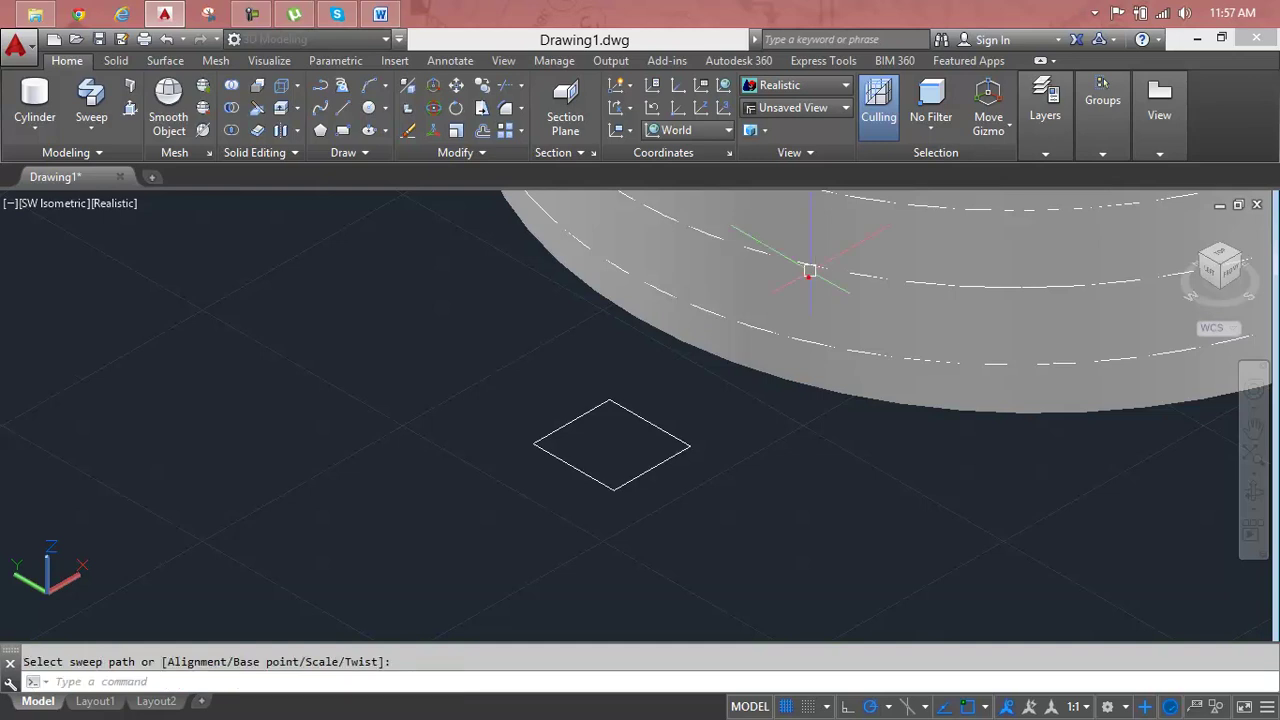
# Step: Reframe the whole threaded cylinder and open the Visual Styles list
pyautogui.click(810, 270)
pyautogui.scroll(-5, 831, 549)
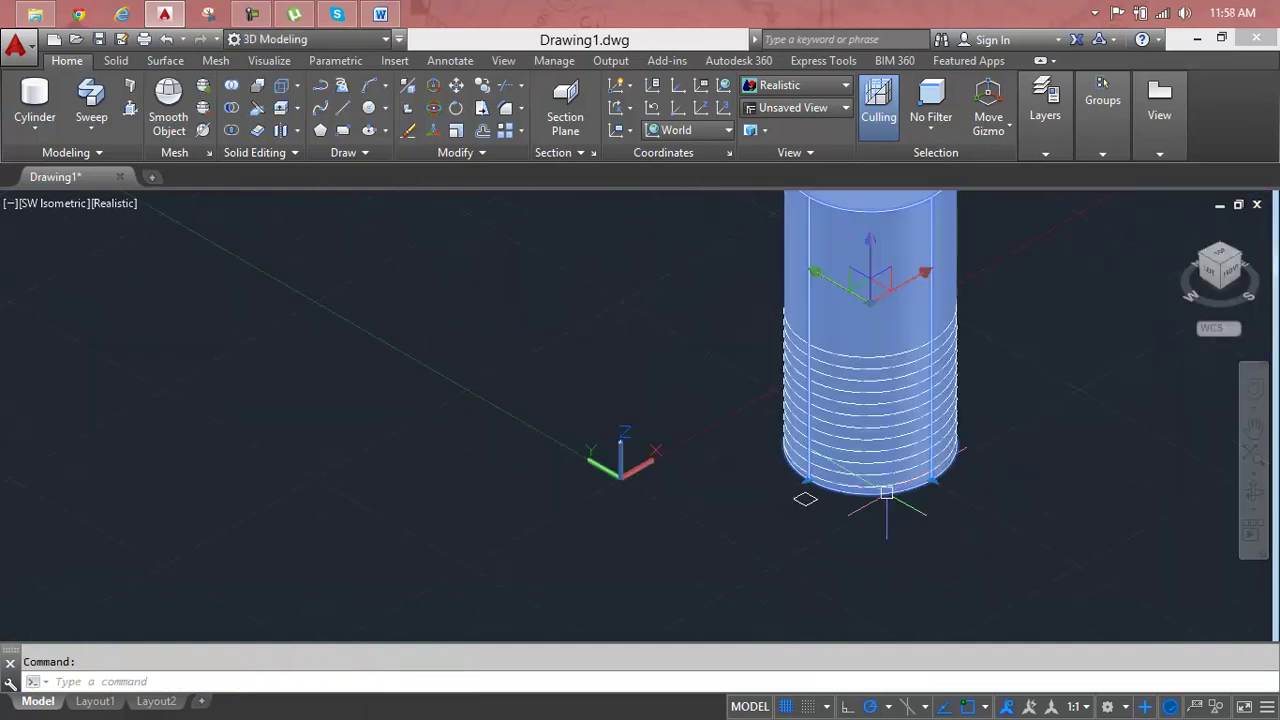
pyautogui.moveTo(957, 436); pyautogui.dragTo(808, 480, button='middle')
pyautogui.press('Escape')
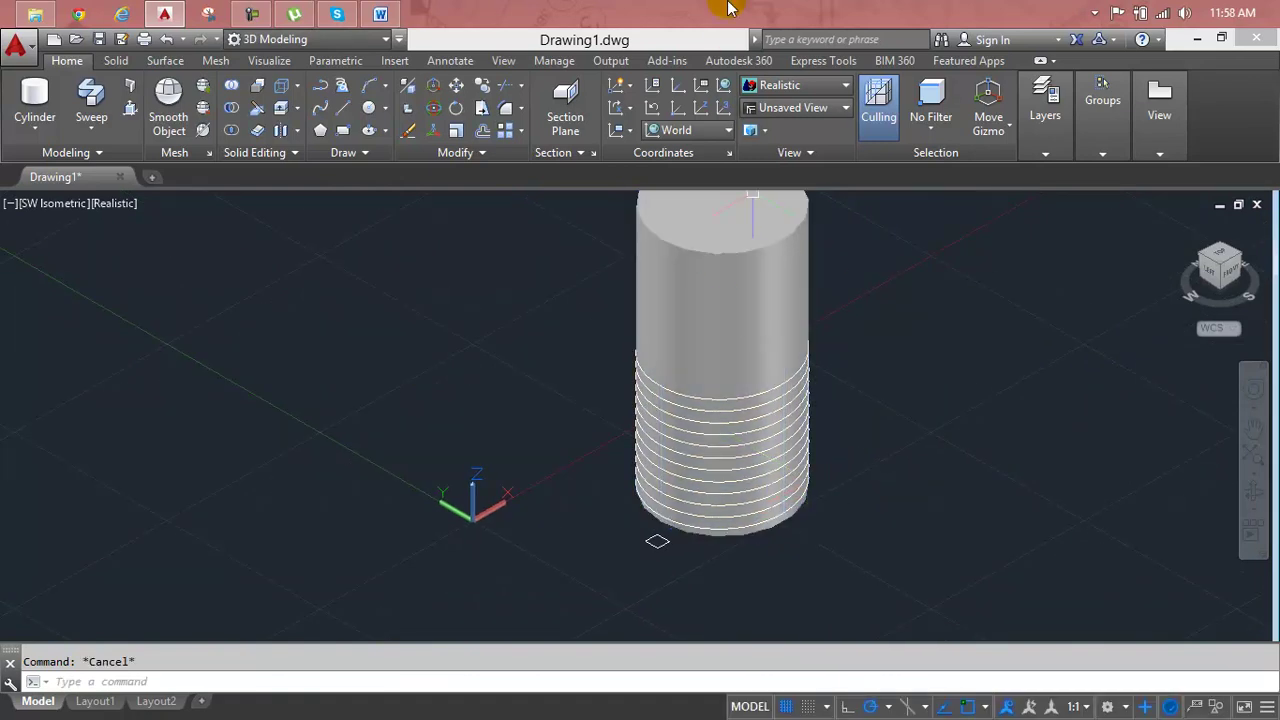
pyautogui.click(764, 85)
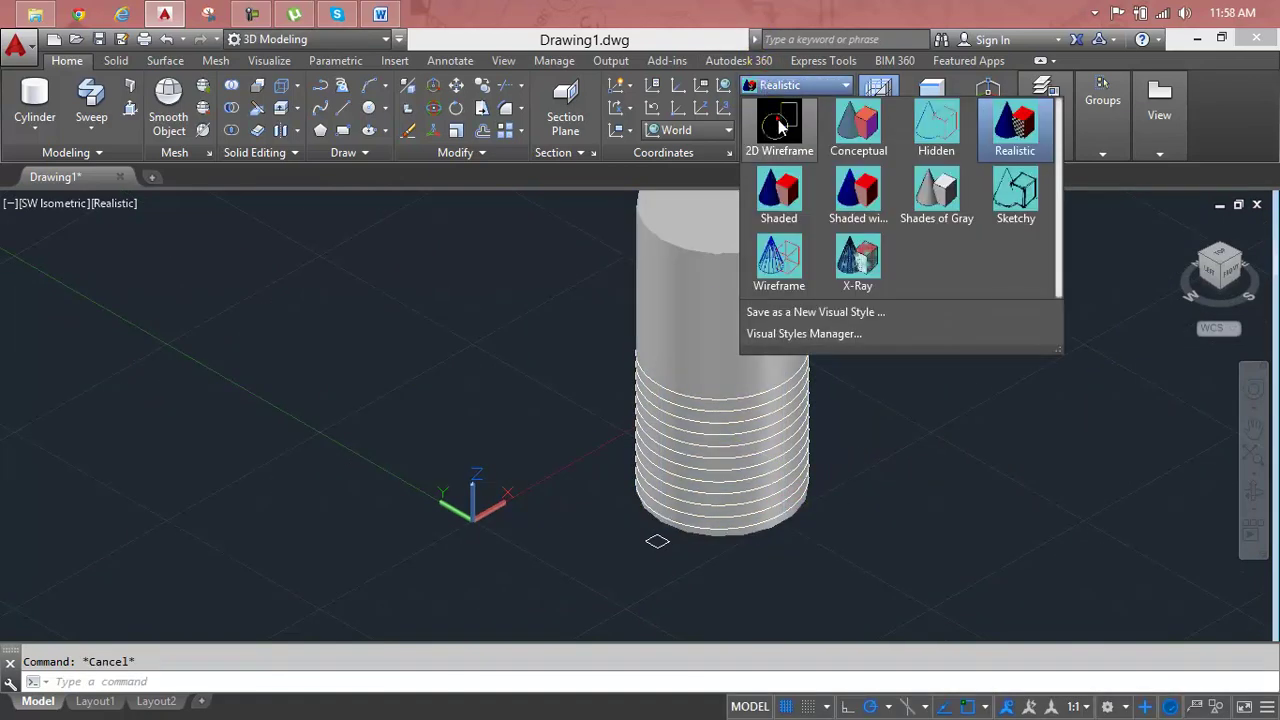
# Step: Switch to 2D Wireframe and erase the square profile
pyautogui.click(780, 118)
pyautogui.scroll(5, 731, 449)
pyautogui.scroll(-5, 731, 449)
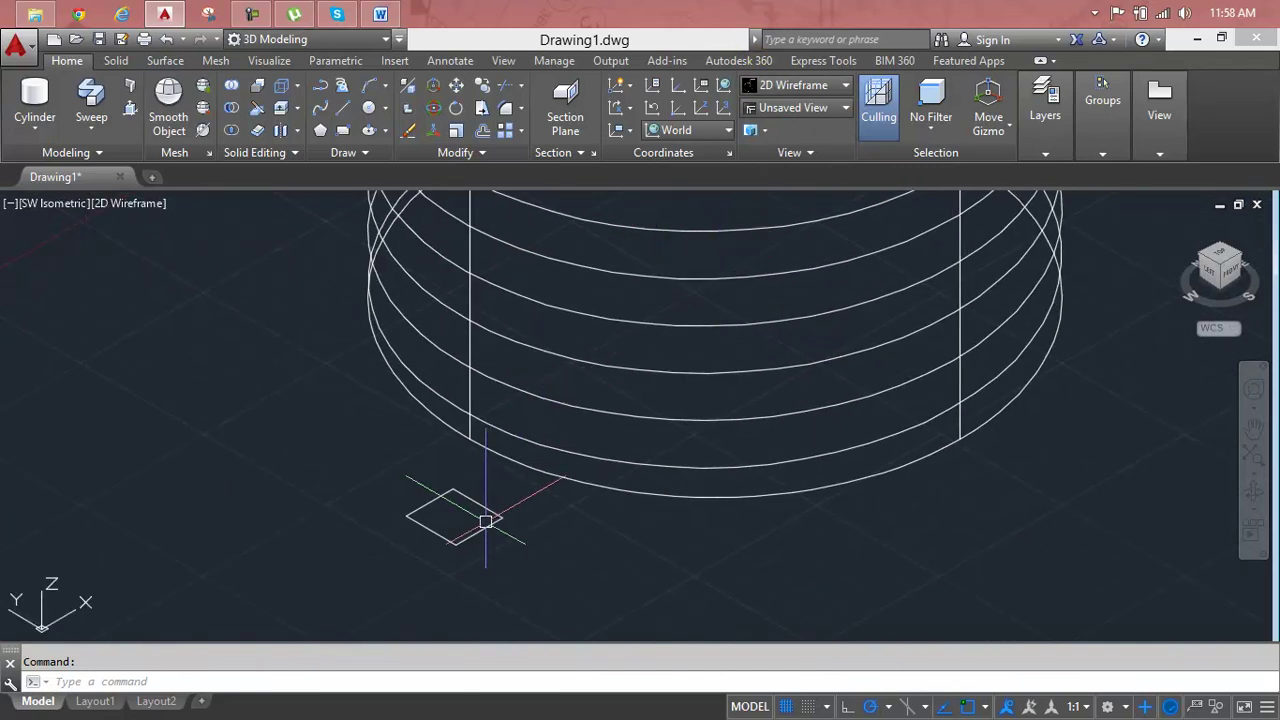
pyautogui.press('Delete')
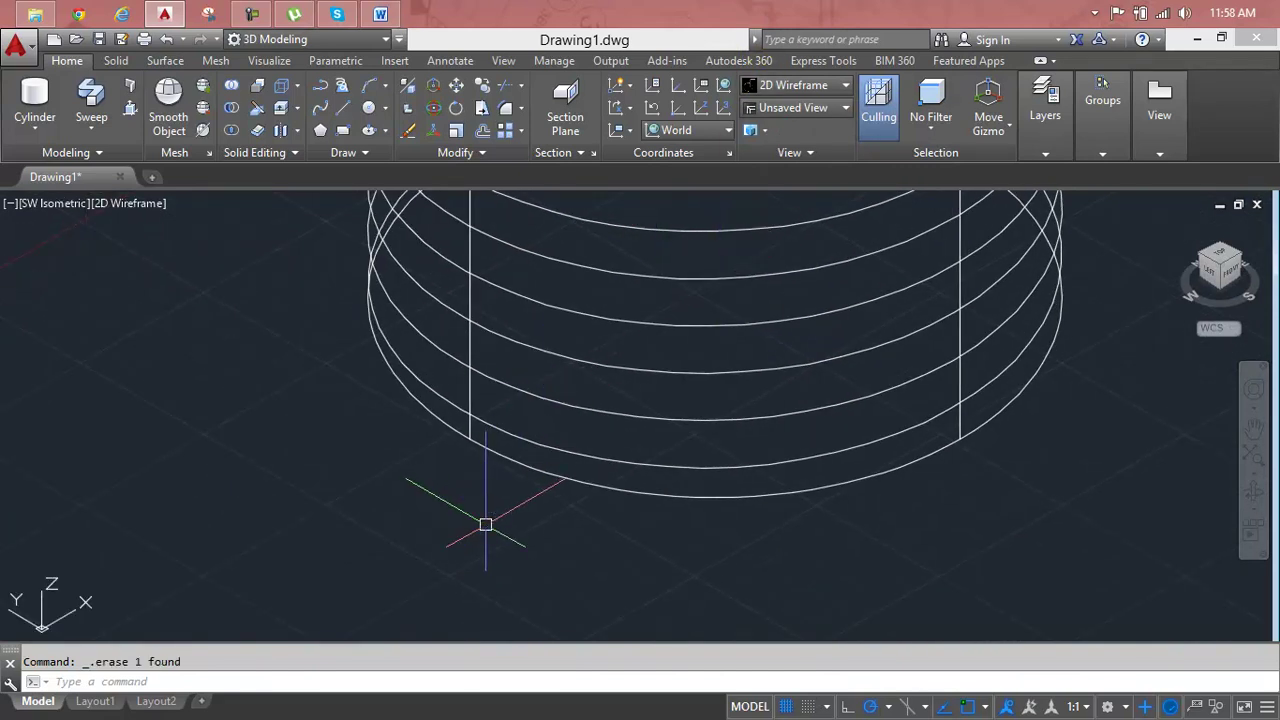
# Step: Draw a small circle below the cylinder with the C command
pyautogui.write('c')
pyautogui.press('Return')
pyautogui.click(457, 525)
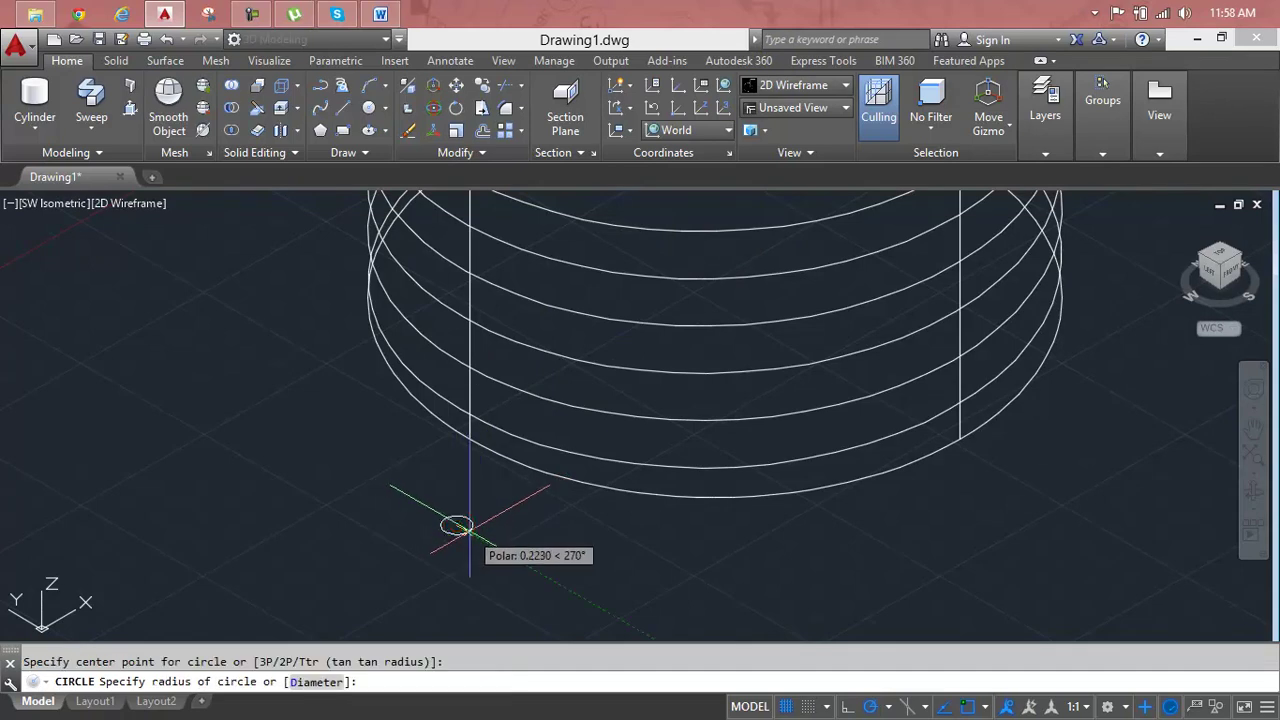
pyautogui.click(469, 529)
pyautogui.press('Escape')
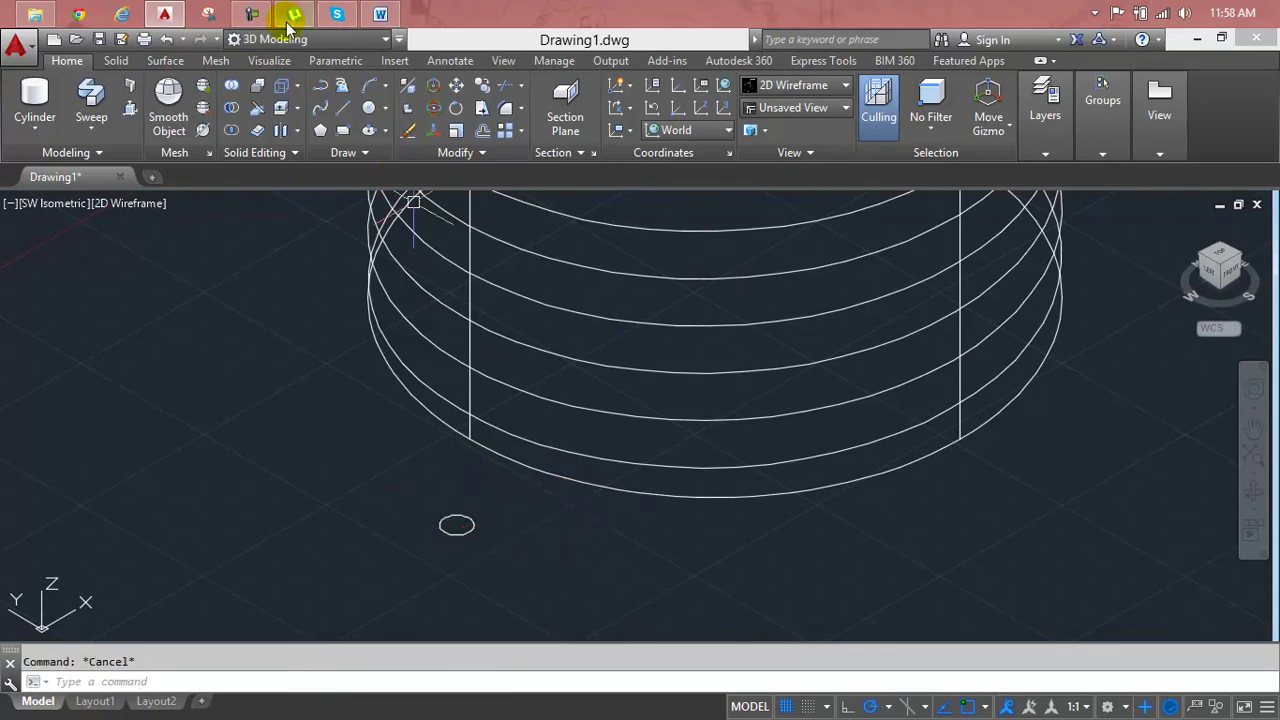
pyautogui.click(90, 92)
pyautogui.click(448, 516)
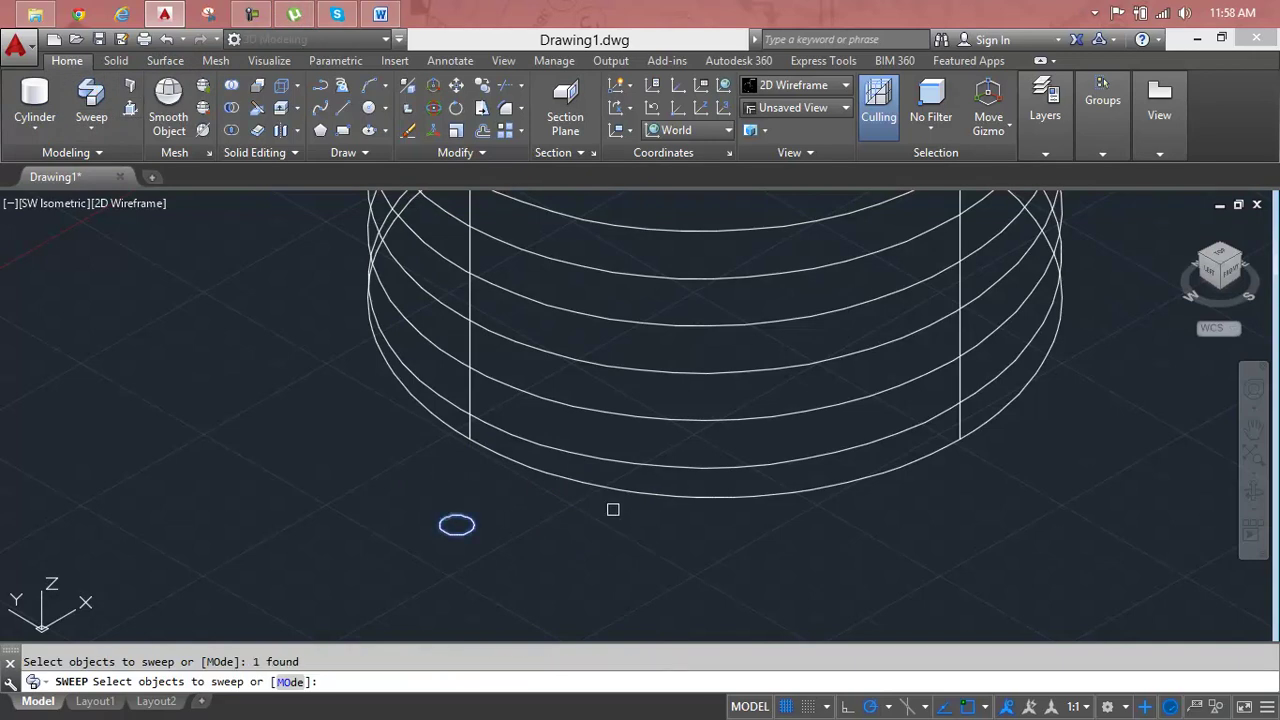
pyautogui.press('Return')
pyautogui.click(580, 478)
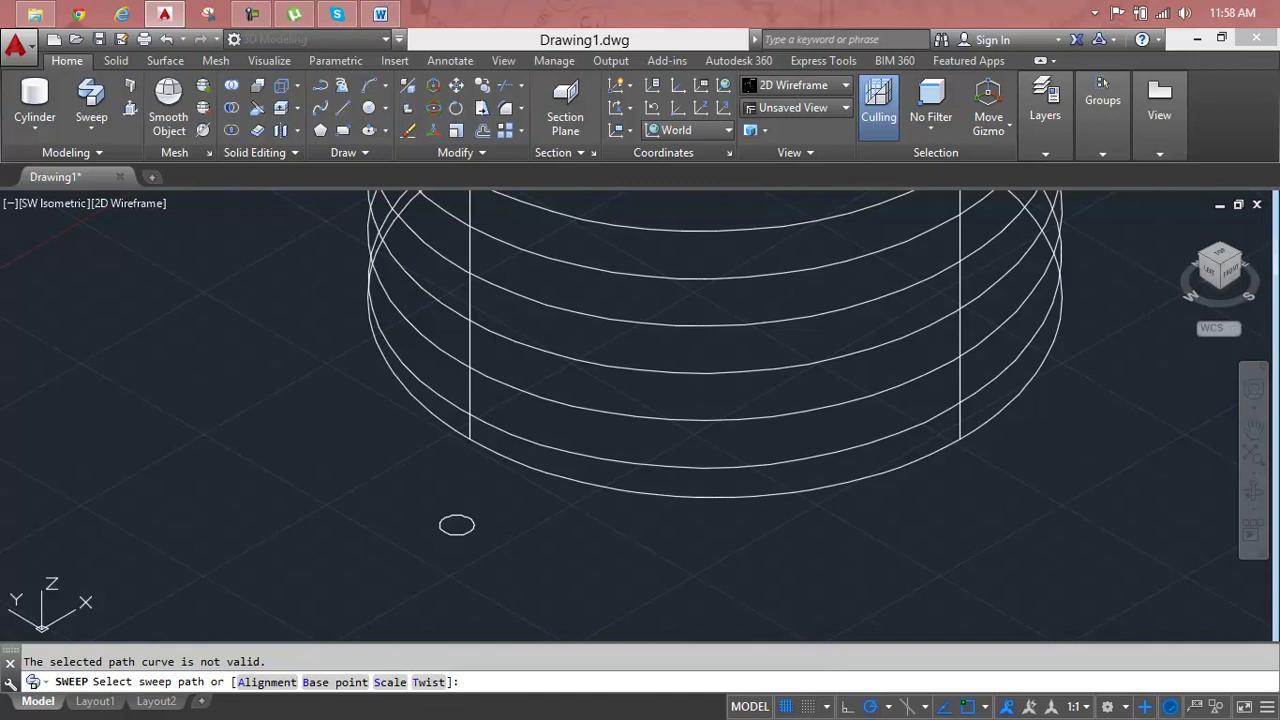
pyautogui.click(597, 457)
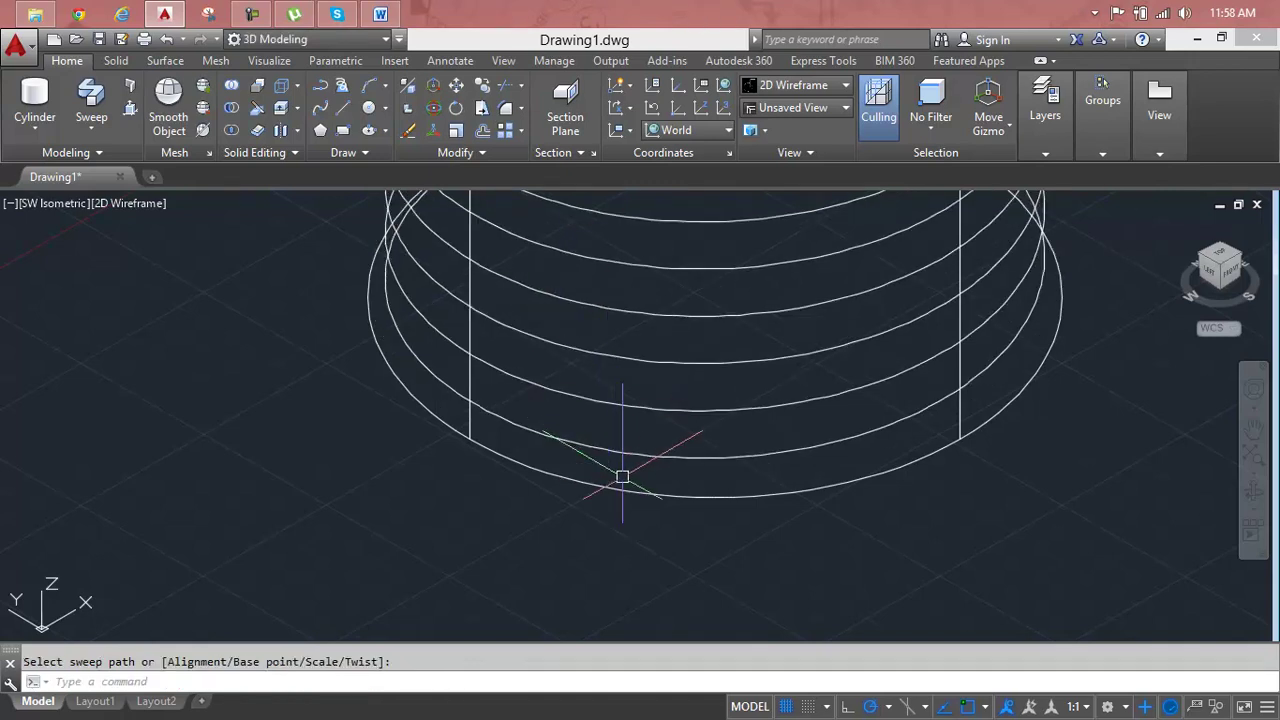
pyautogui.press('Return')
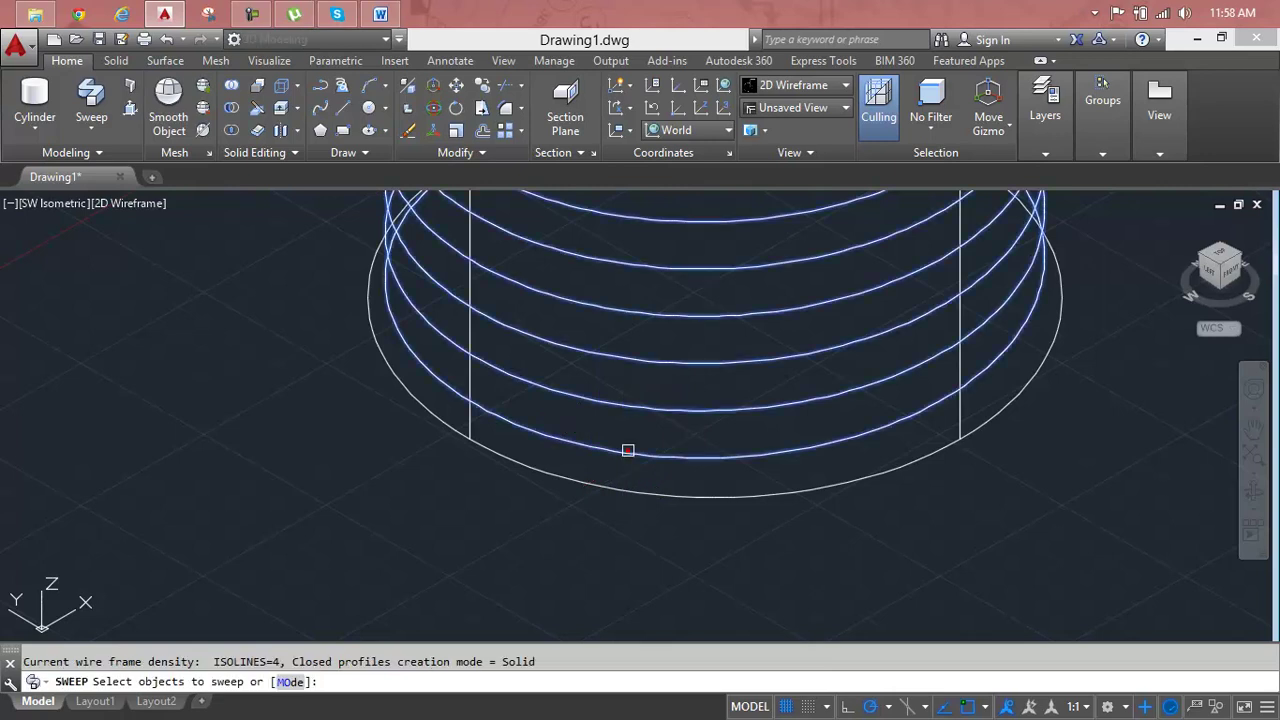
pyautogui.click(626, 451)
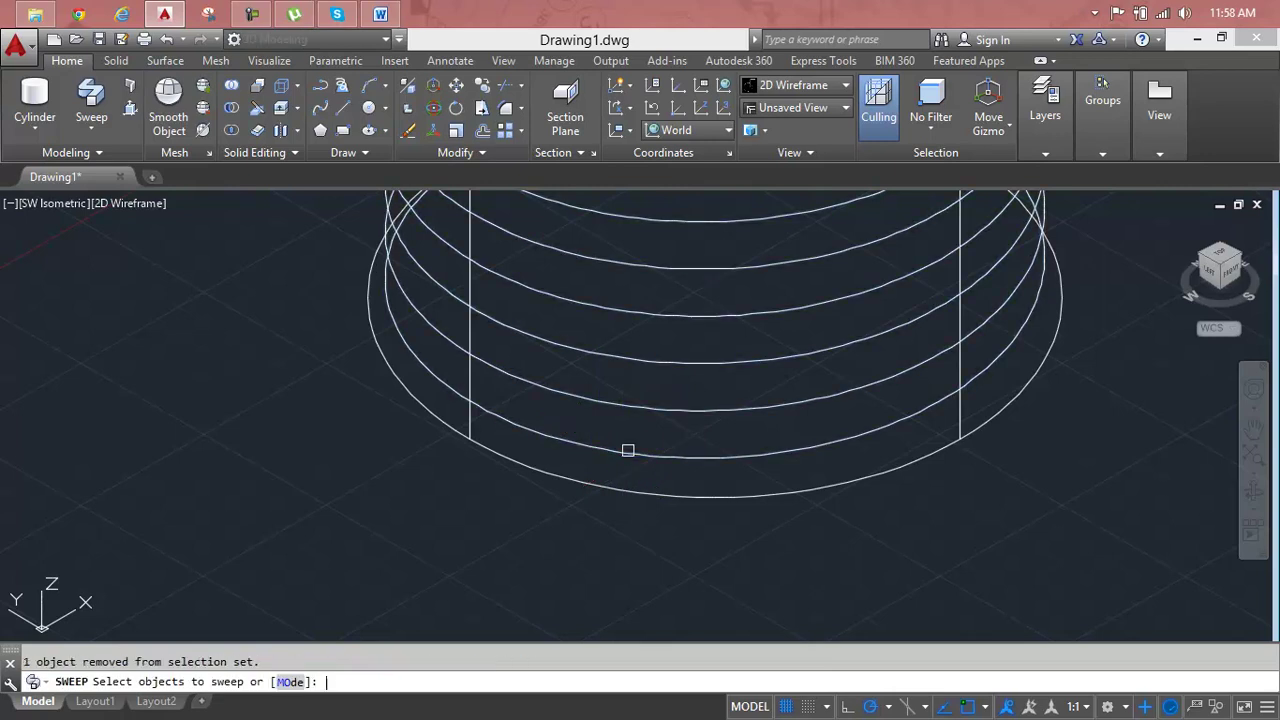
pyautogui.moveTo(628, 451); pyautogui.dragTo(451, 540, button='middle')
pyautogui.scroll(-4, 565, 437)
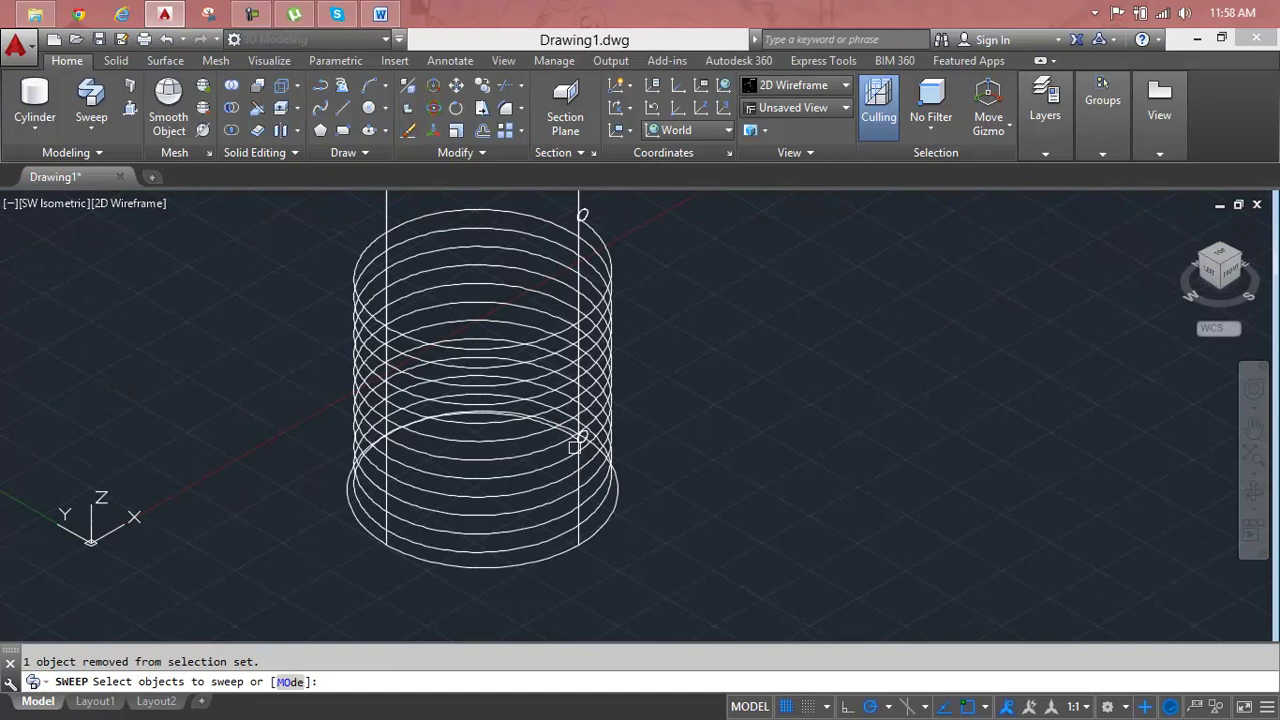
pyautogui.scroll(3, 580, 213)
pyautogui.scroll(2, 581, 215)
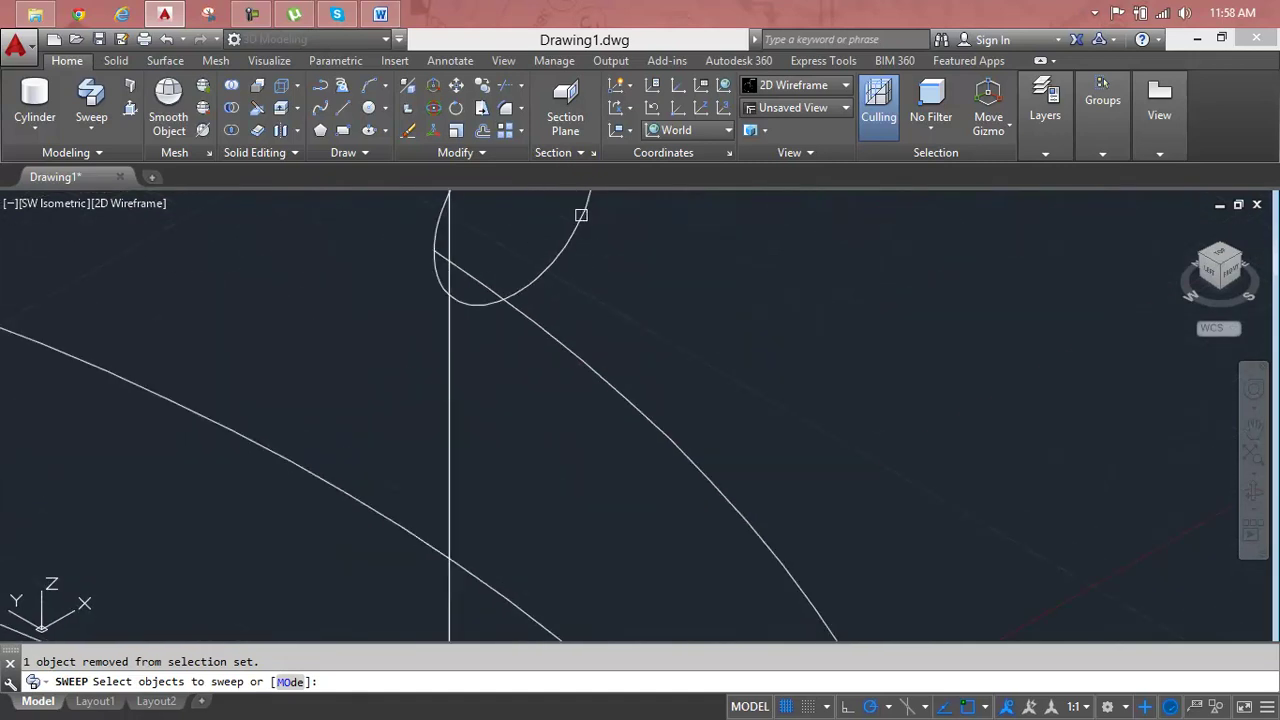
pyautogui.scroll(-3, 581, 215)
pyautogui.scroll(-2, 580, 215)
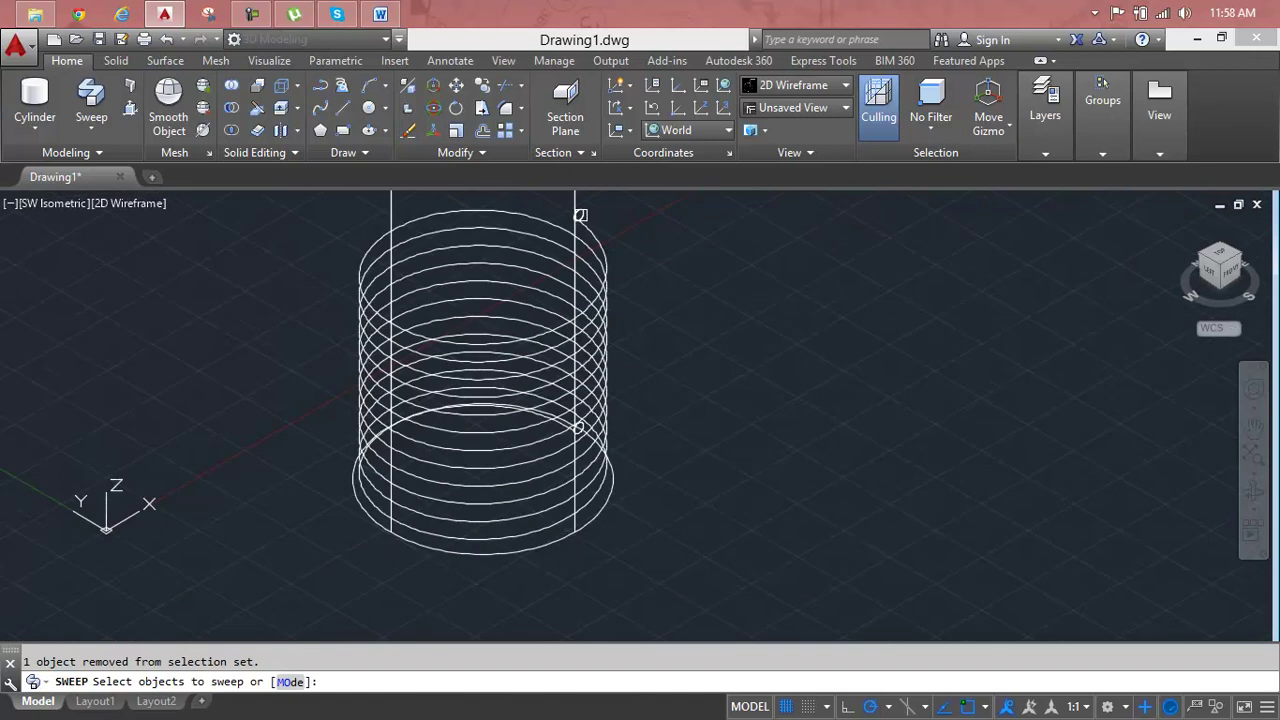
pyautogui.scroll(-2, 580, 215)
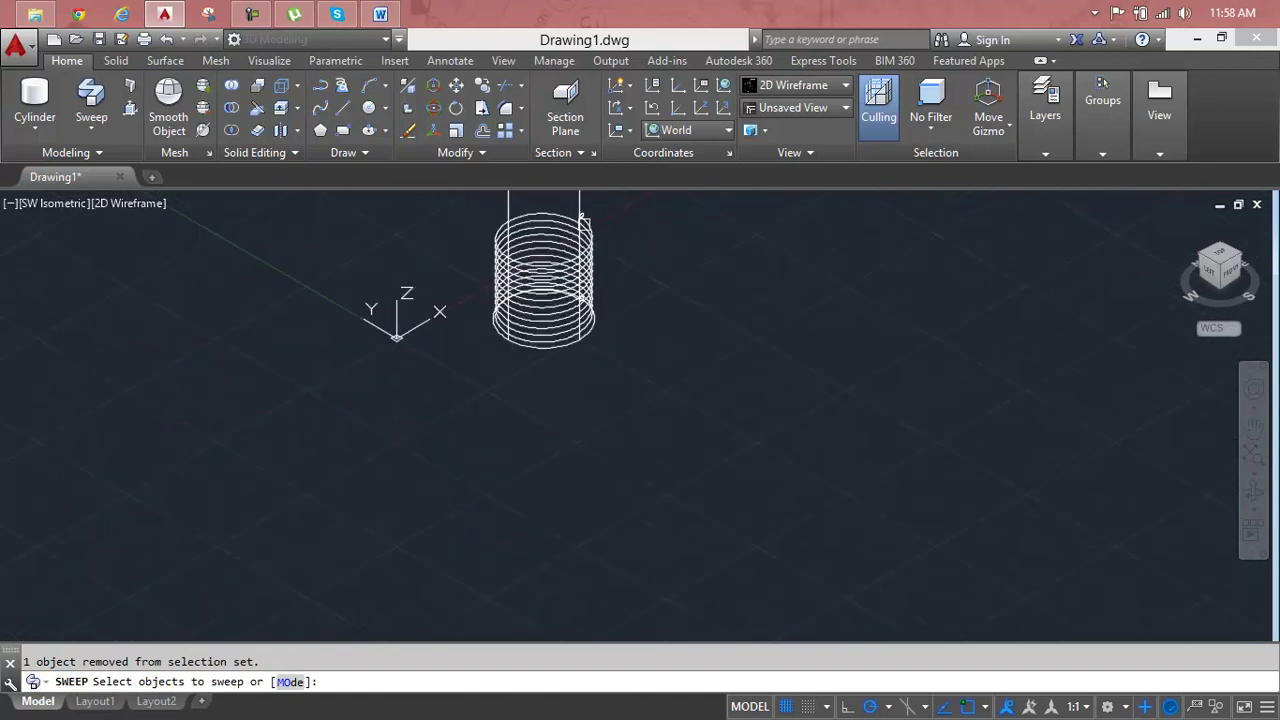
pyautogui.hotkey('ctrl', 'z')
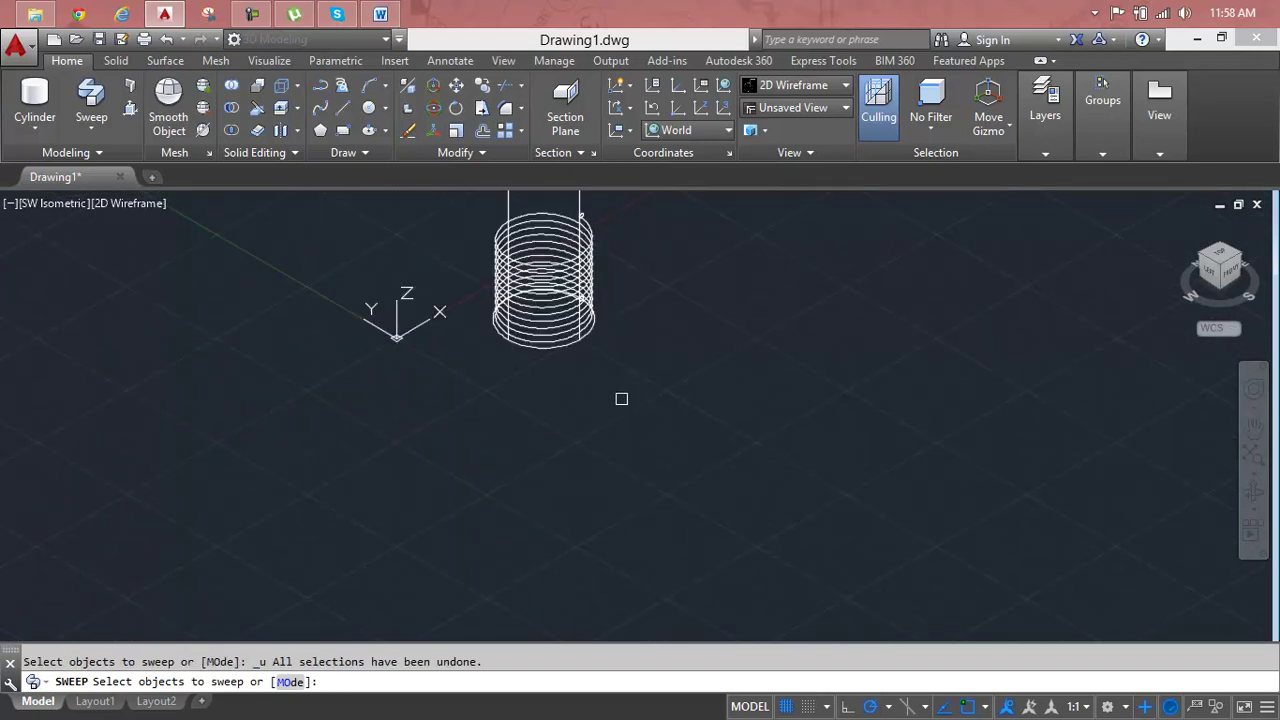
pyautogui.press('Escape')
pyautogui.hotkey('ctrl', 'z')
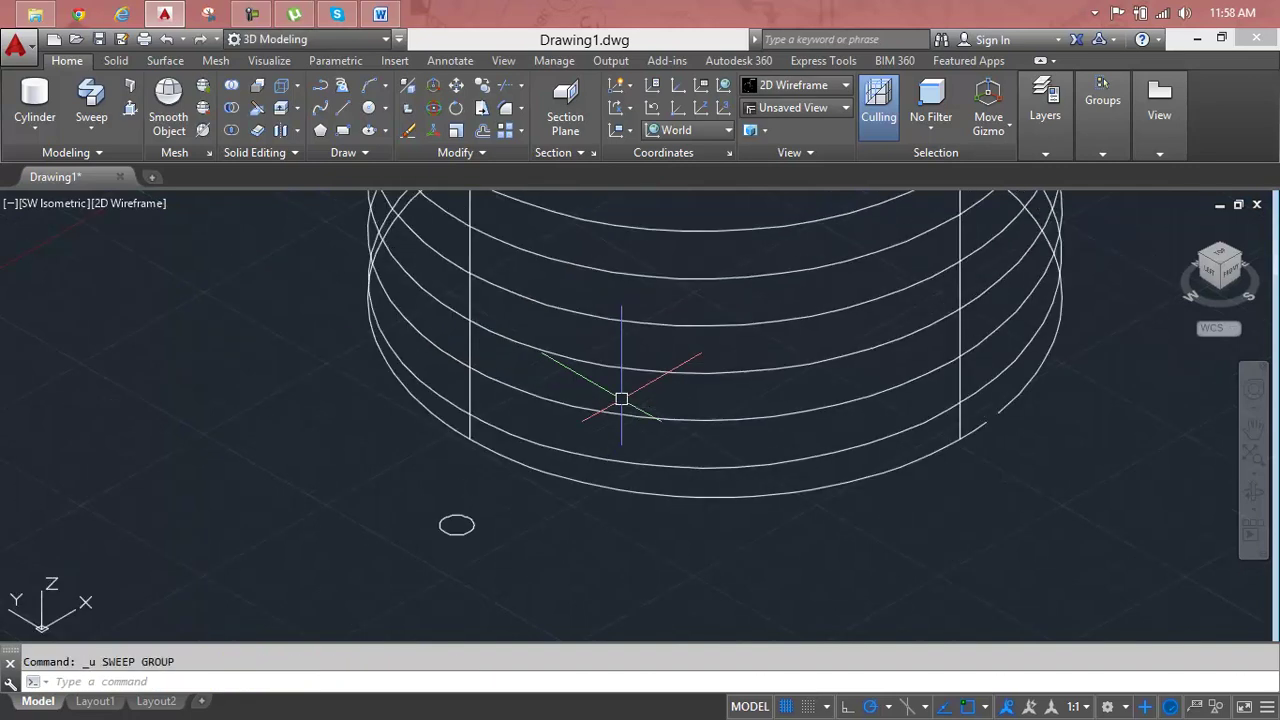
pyautogui.scroll(-2, 621, 399)
pyautogui.scroll(-2, 560, 451)
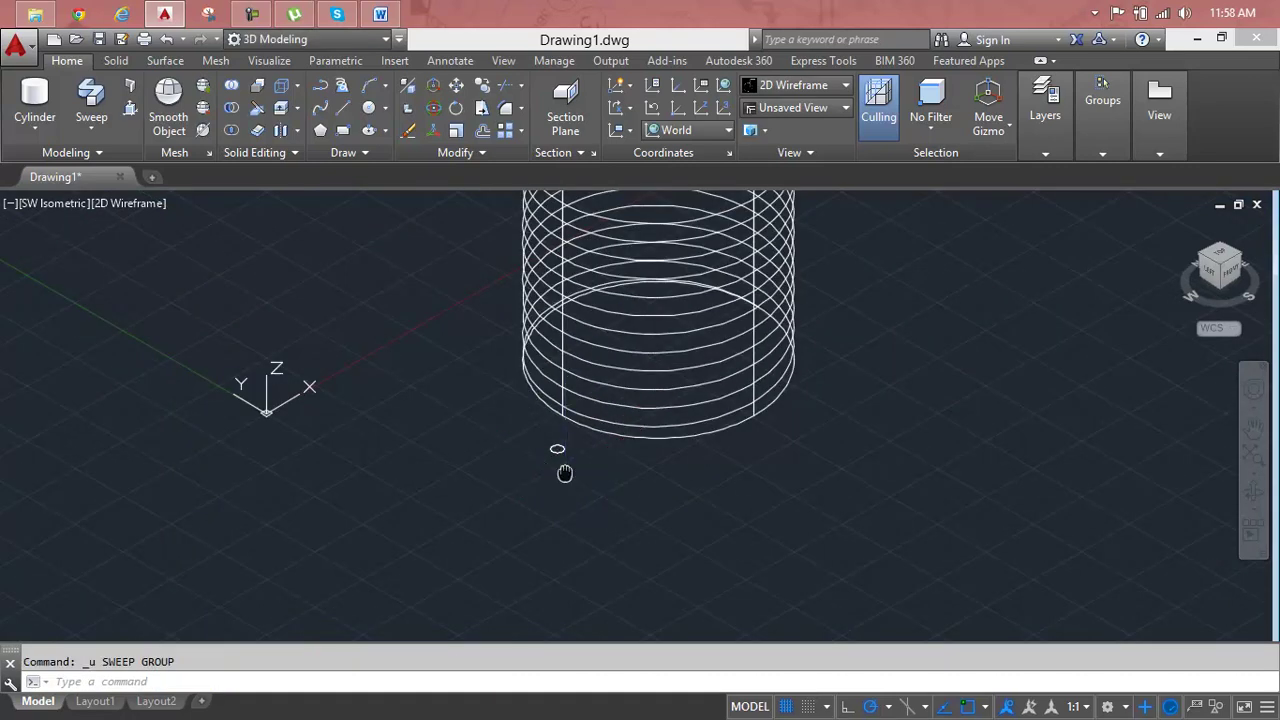
pyautogui.moveTo(563, 471); pyautogui.dragTo(543, 478, button='middle')
pyautogui.scroll(4, 543, 478)
pyautogui.click(523, 463)
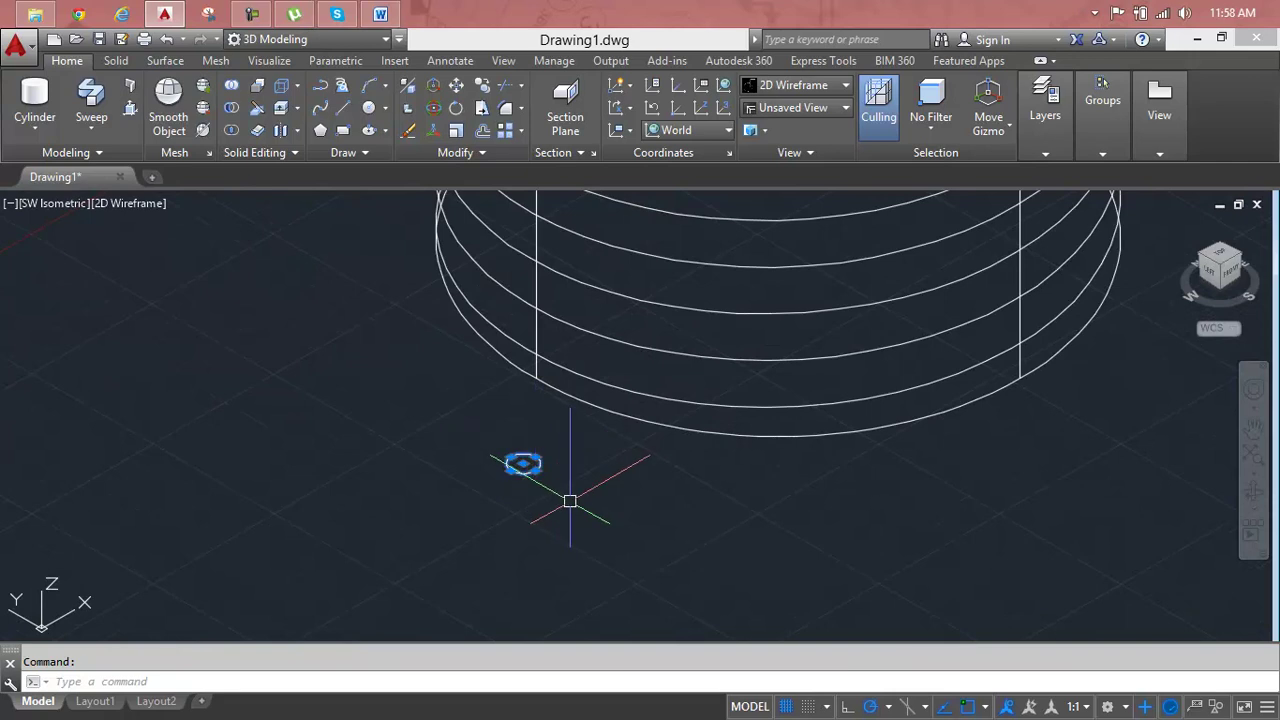
pyautogui.press('Escape')
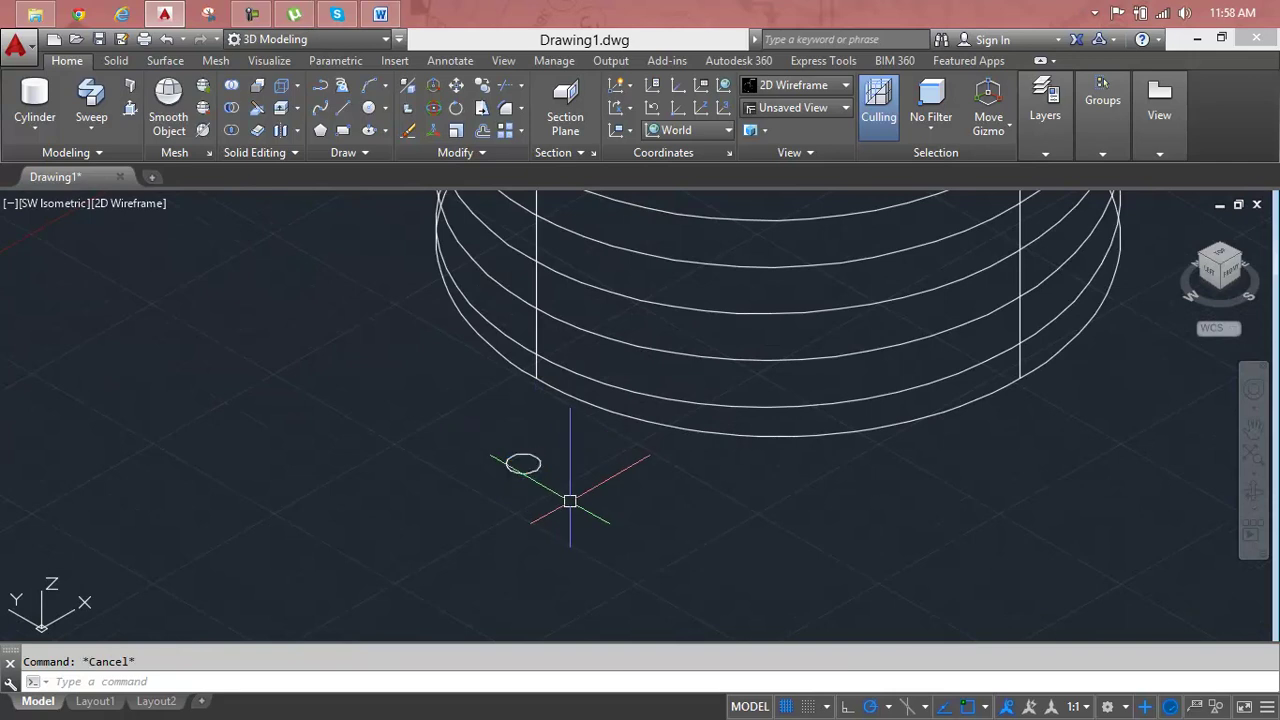
pyautogui.scroll(-3, 570, 500)
pyautogui.click(640, 443)
pyautogui.click(656, 424)
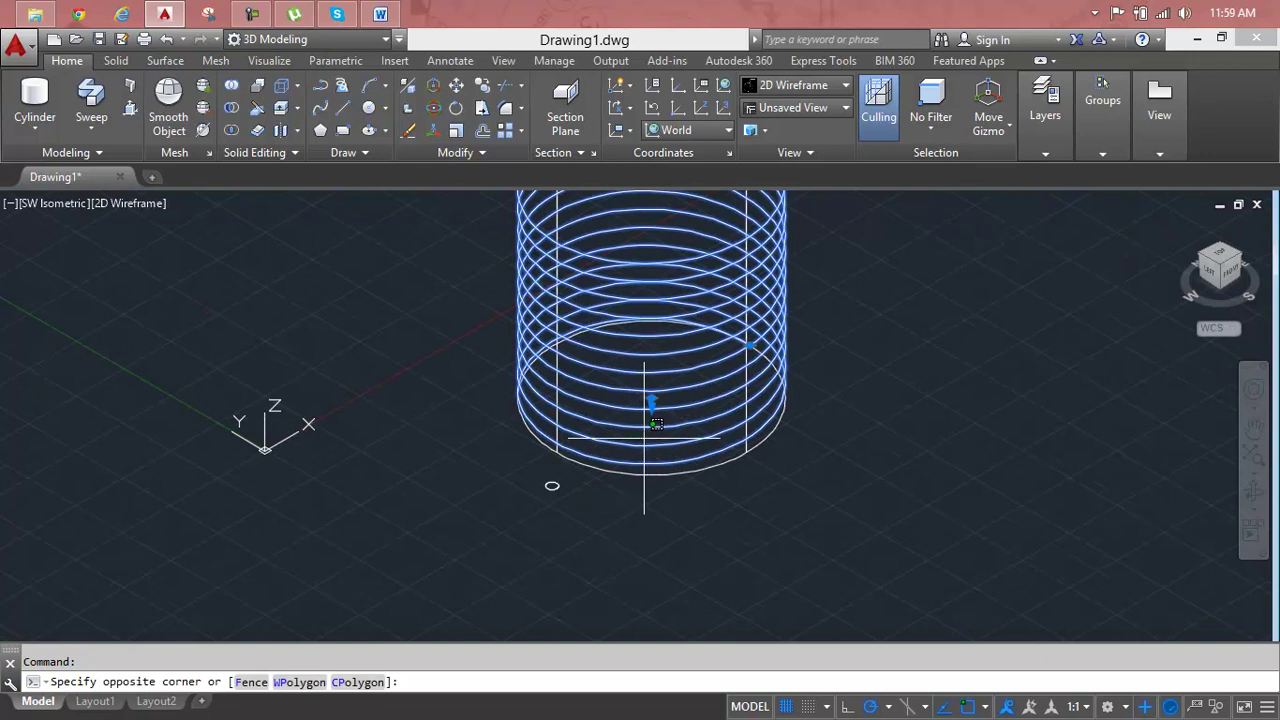
pyautogui.press('Escape')
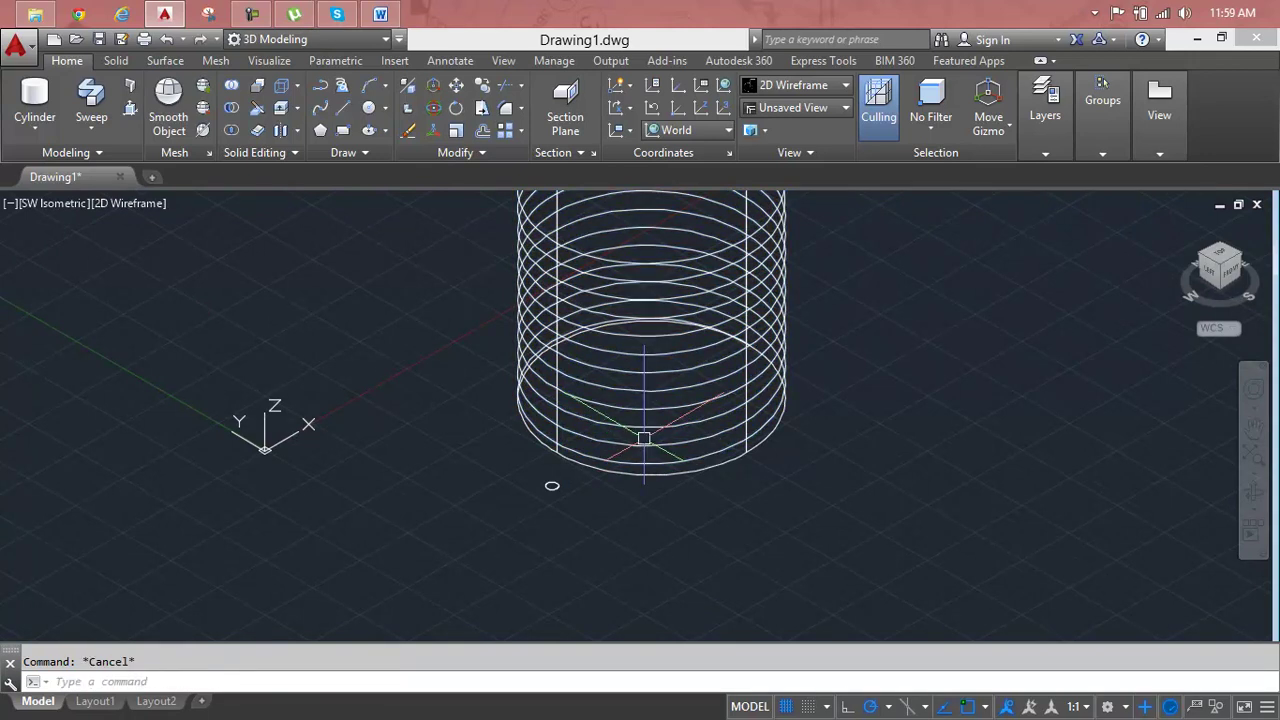
pyautogui.moveTo(644, 438)
pyautogui.mouseDown(button='middle')
pyautogui.moveTo(764, 432)
pyautogui.moveTo(922, 365)
pyautogui.moveTo(828, 377)
pyautogui.mouseUp(button='middle')
pyautogui.moveTo(571, 406)
pyautogui.keyDown('shift'); pyautogui.mouseDown(button='middle')
pyautogui.moveTo(713, 421)
pyautogui.moveTo(797, 400)
pyautogui.mouseUp(button='middle'); pyautogui.keyUp('shift')
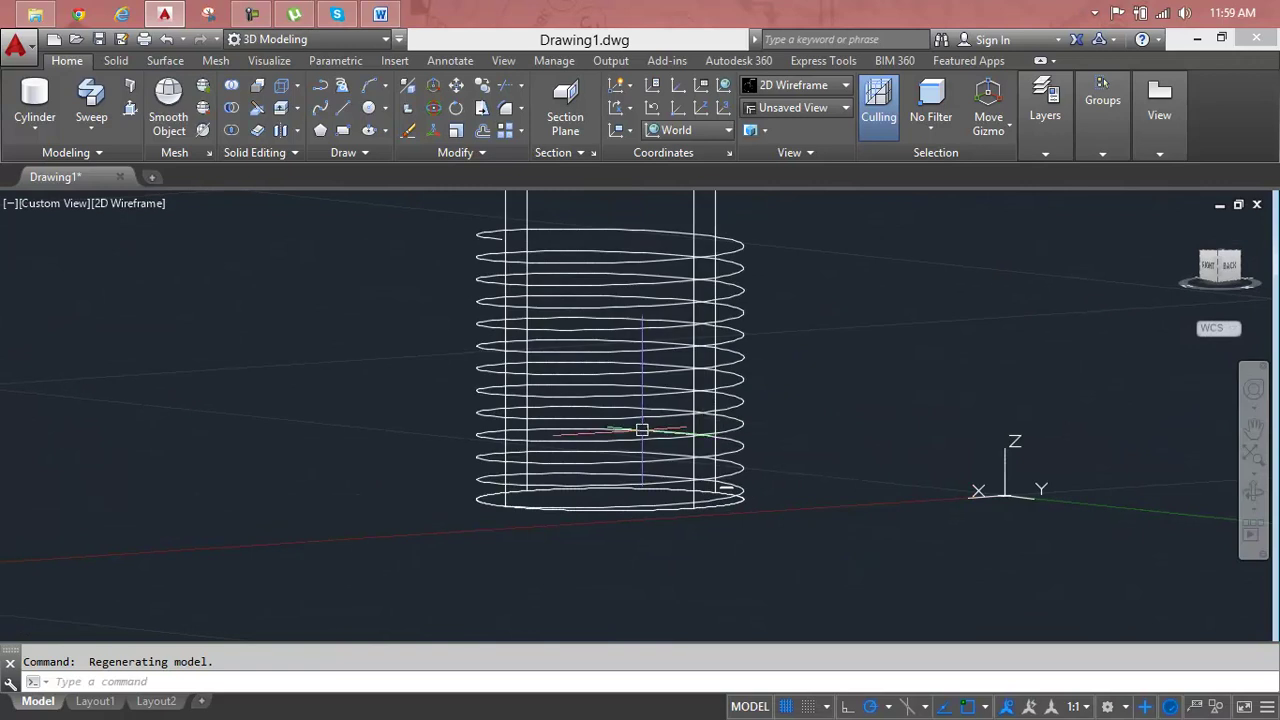
pyautogui.scroll(5, 605, 478)
pyautogui.moveTo(605, 478); pyautogui.dragTo(658, 418, button='middle')
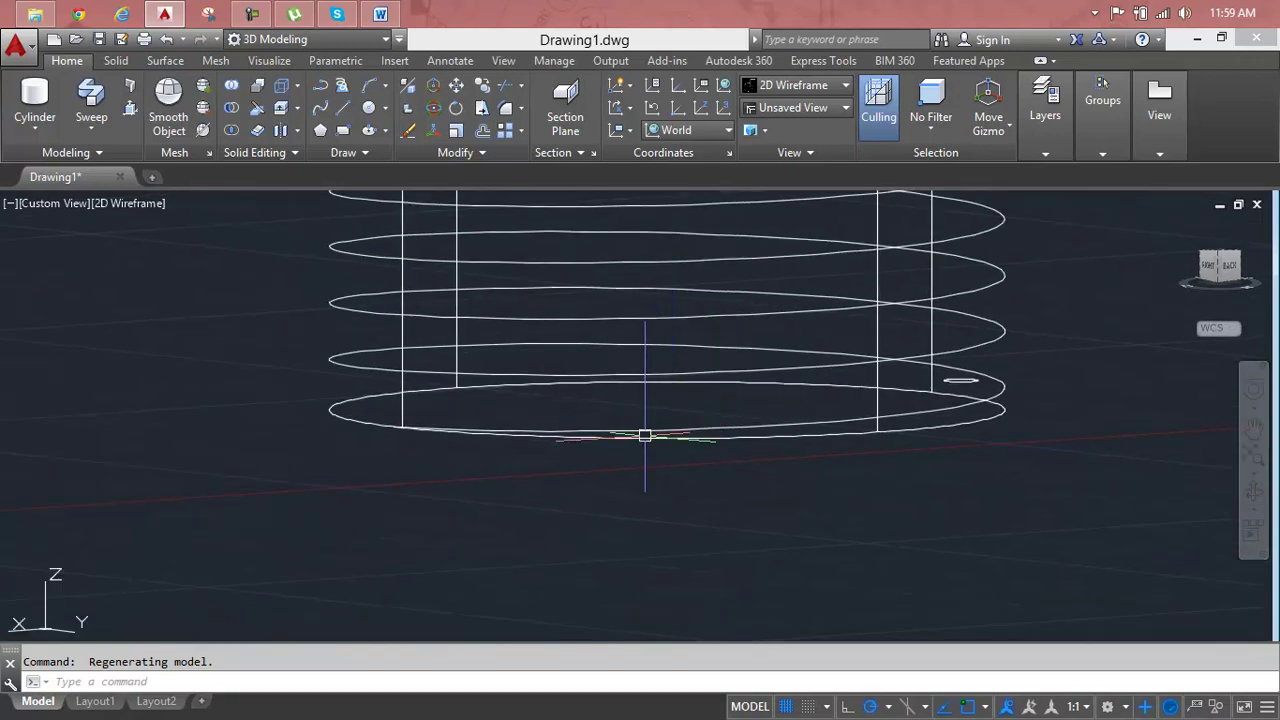
pyautogui.click(620, 422)
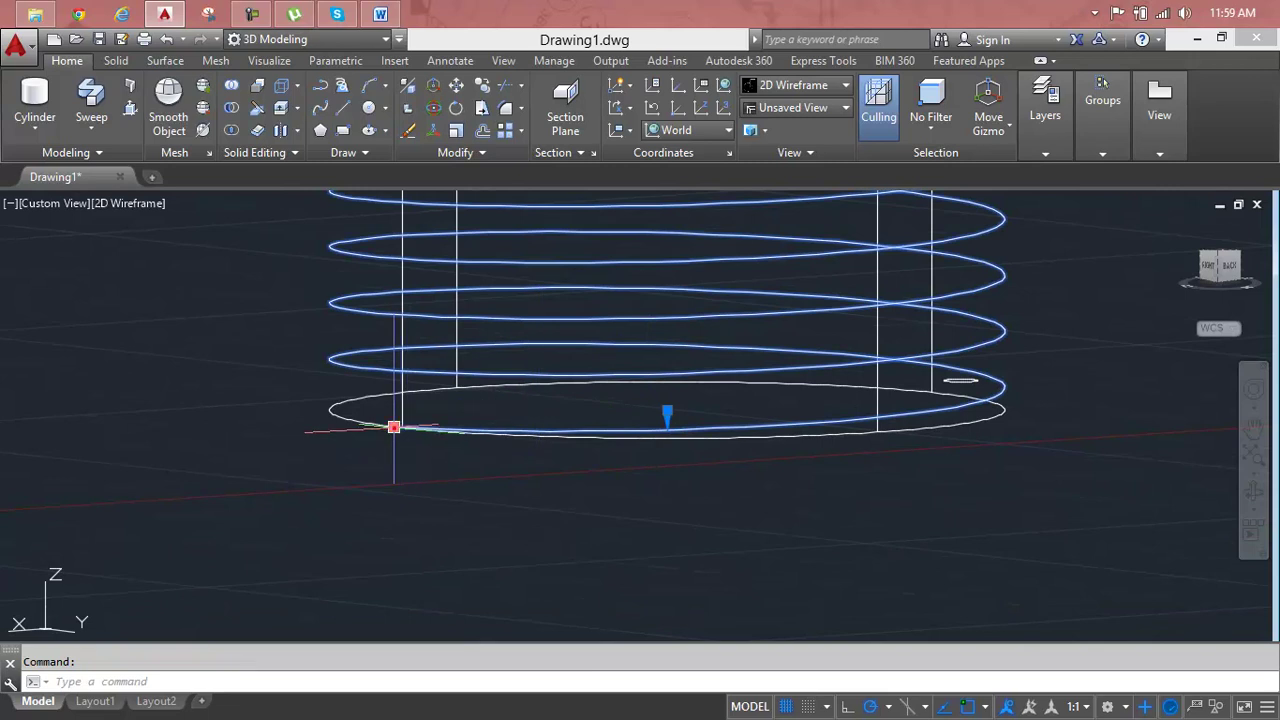
pyautogui.click(393, 427)
pyautogui.click(393, 430)
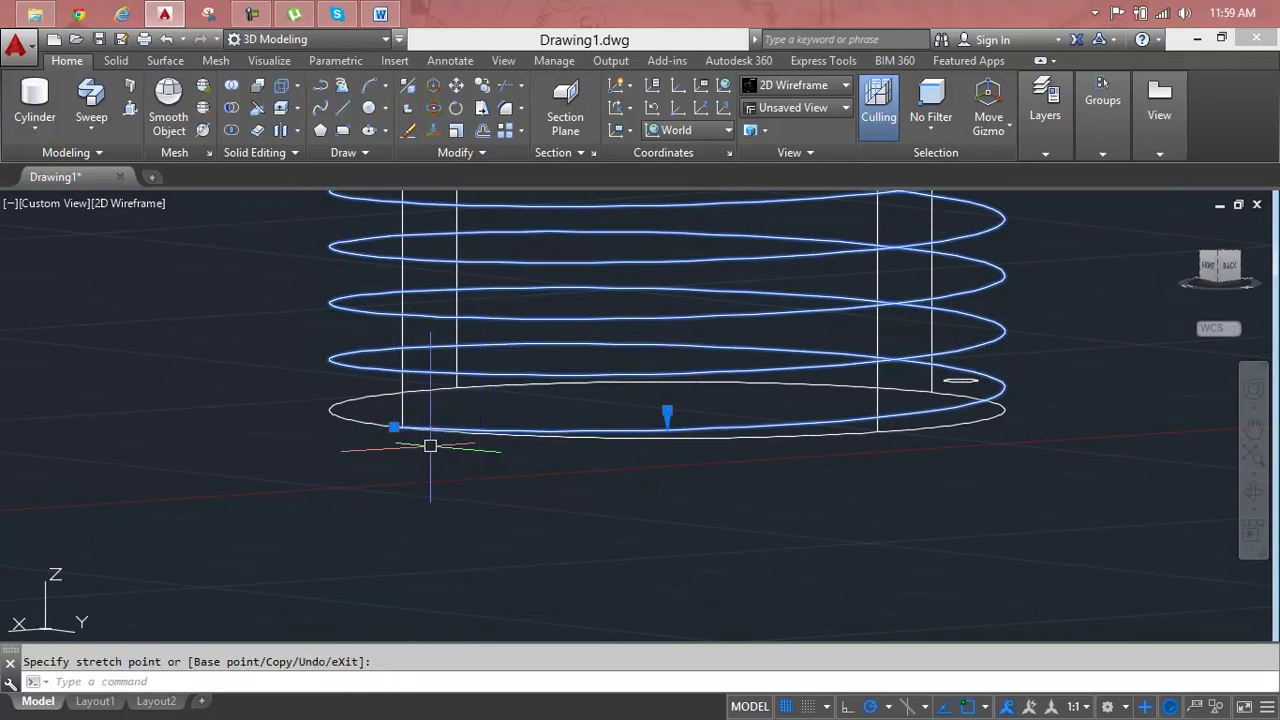
pyautogui.click(393, 427)
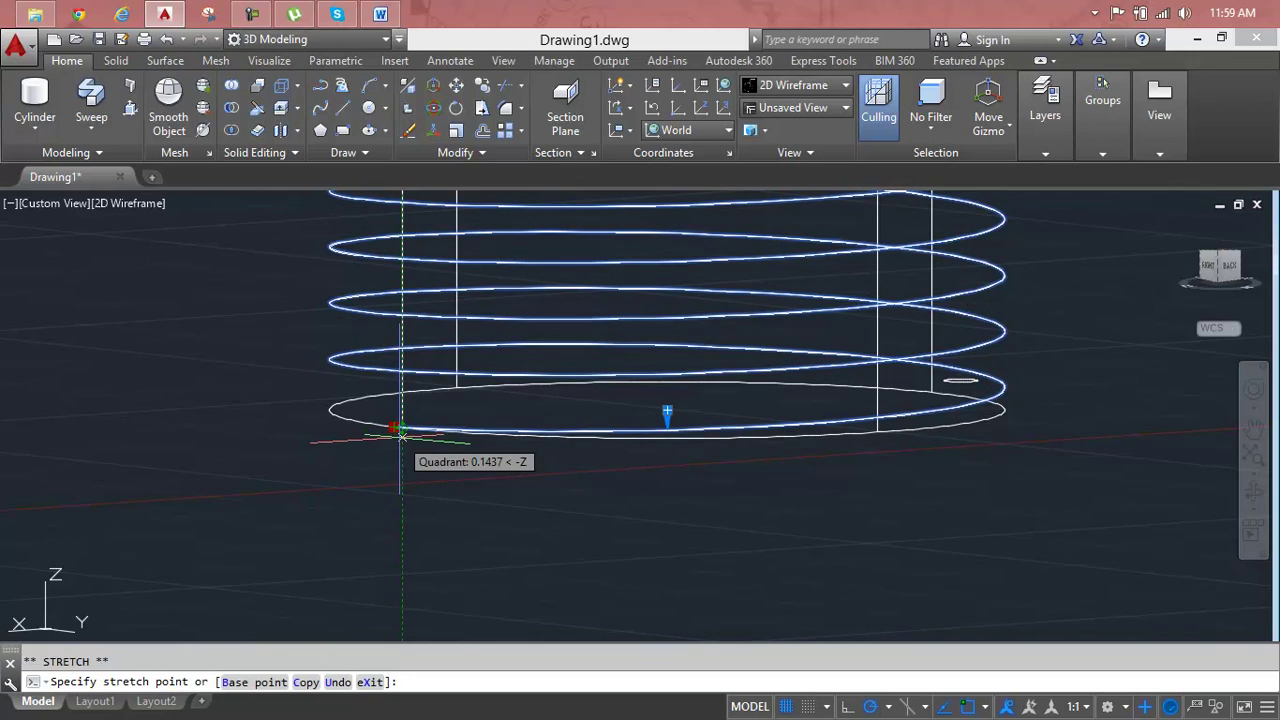
pyautogui.press('Escape')
pyautogui.press('Escape')
pyautogui.scroll(-5, 430, 423)
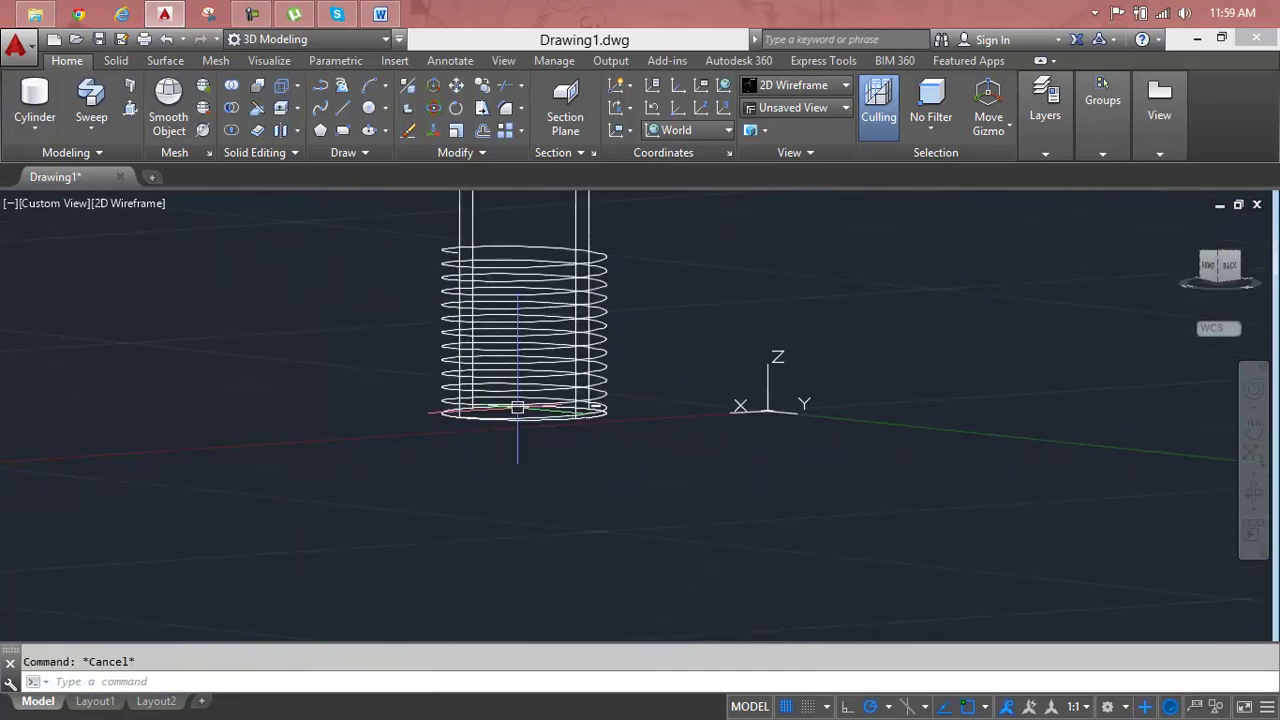
pyautogui.scroll(5, 517, 408)
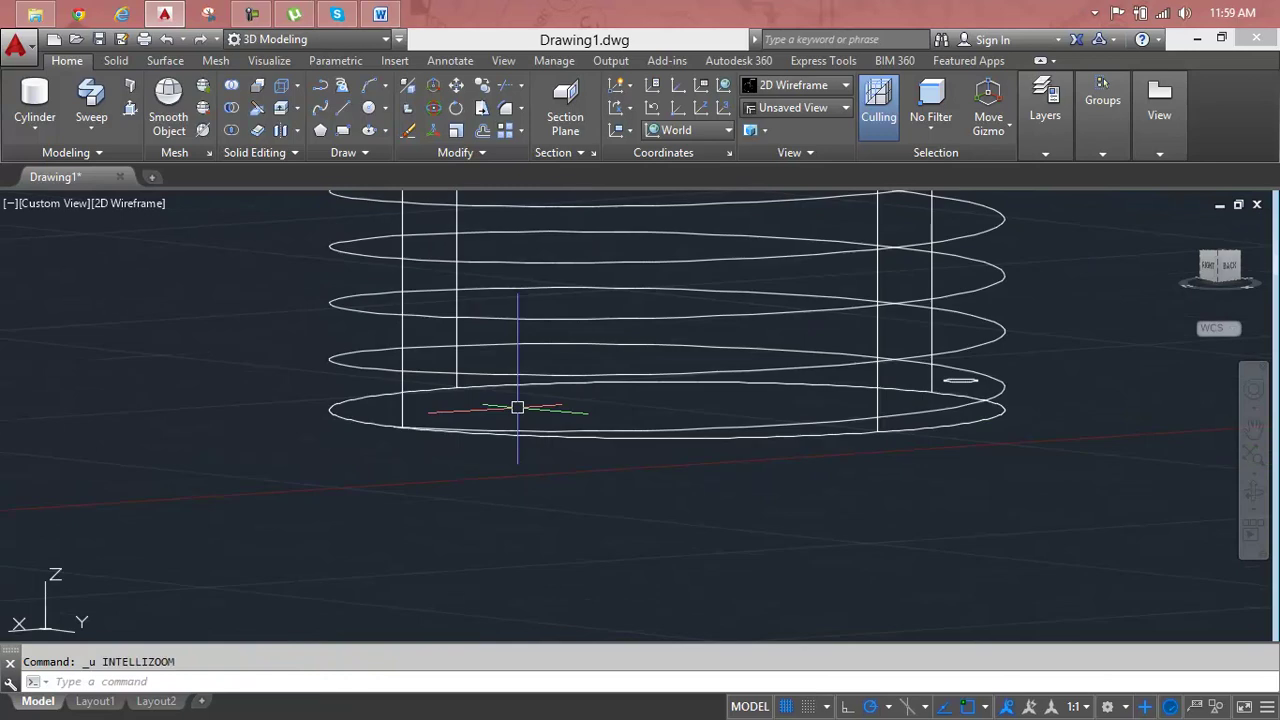
pyautogui.hotkey('ctrl', 'Home')
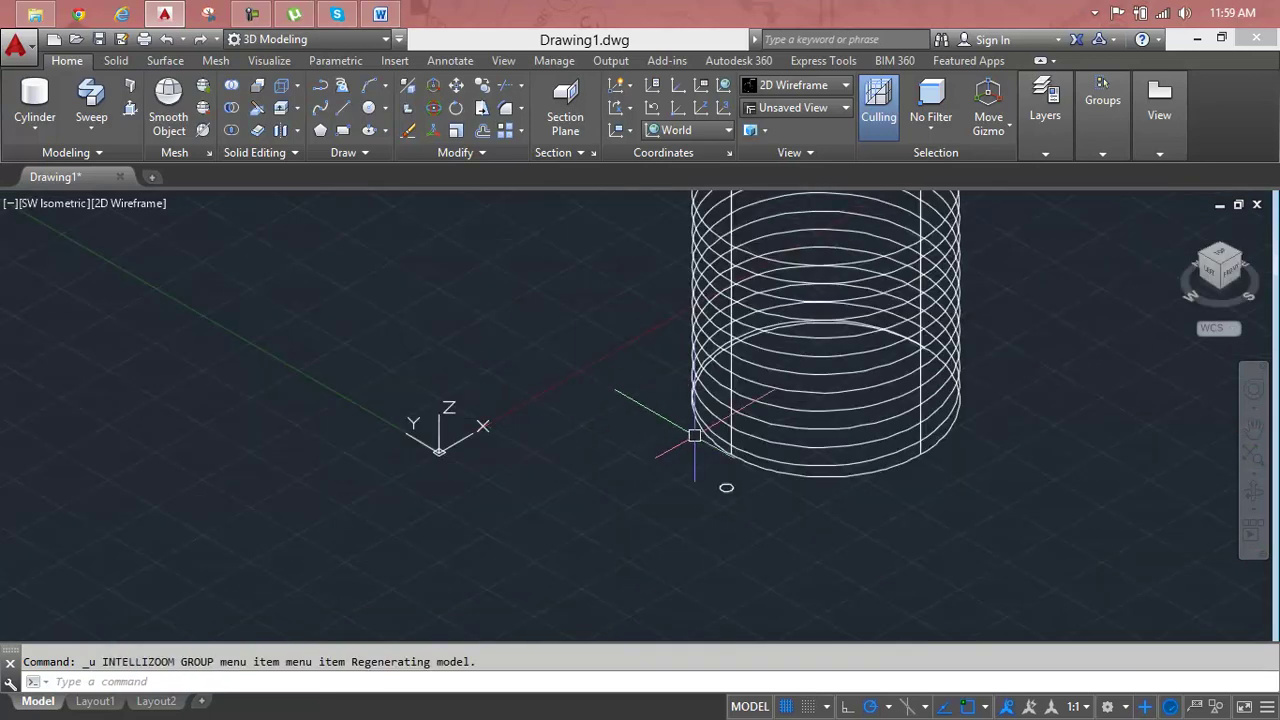
pyautogui.scroll(5, 725, 487)
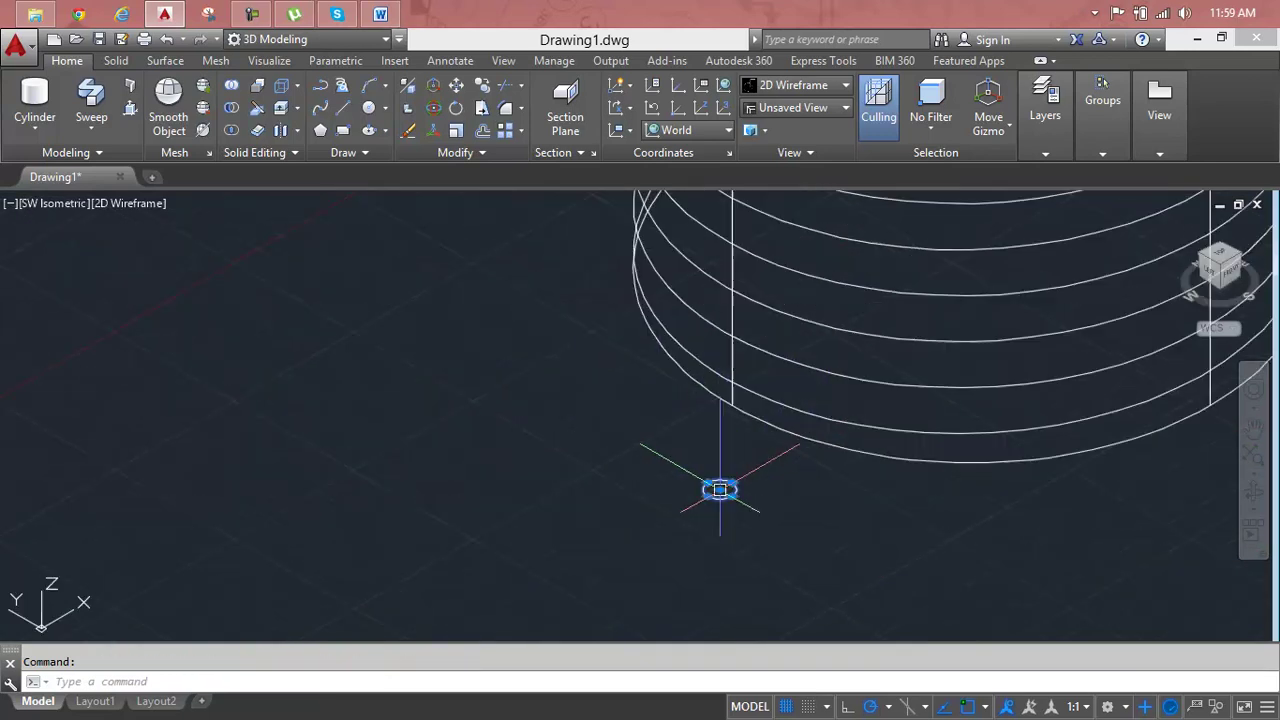
pyautogui.click(91, 100)
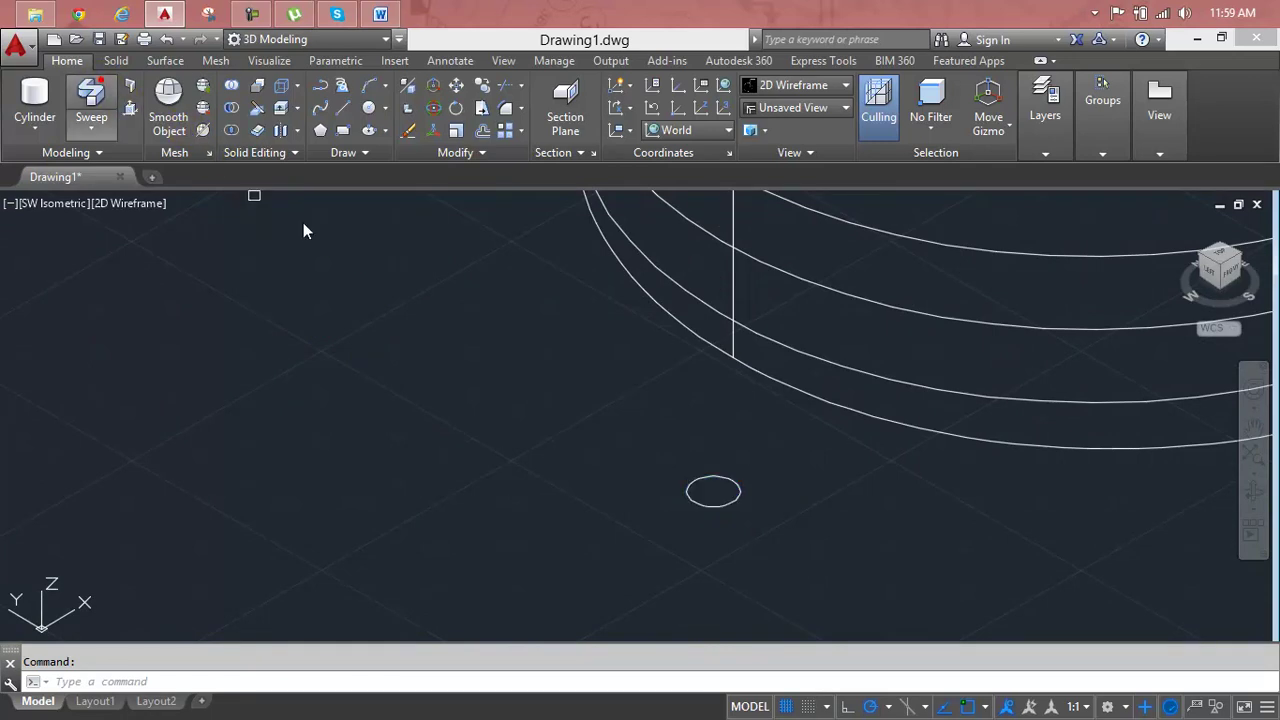
pyautogui.click(731, 499)
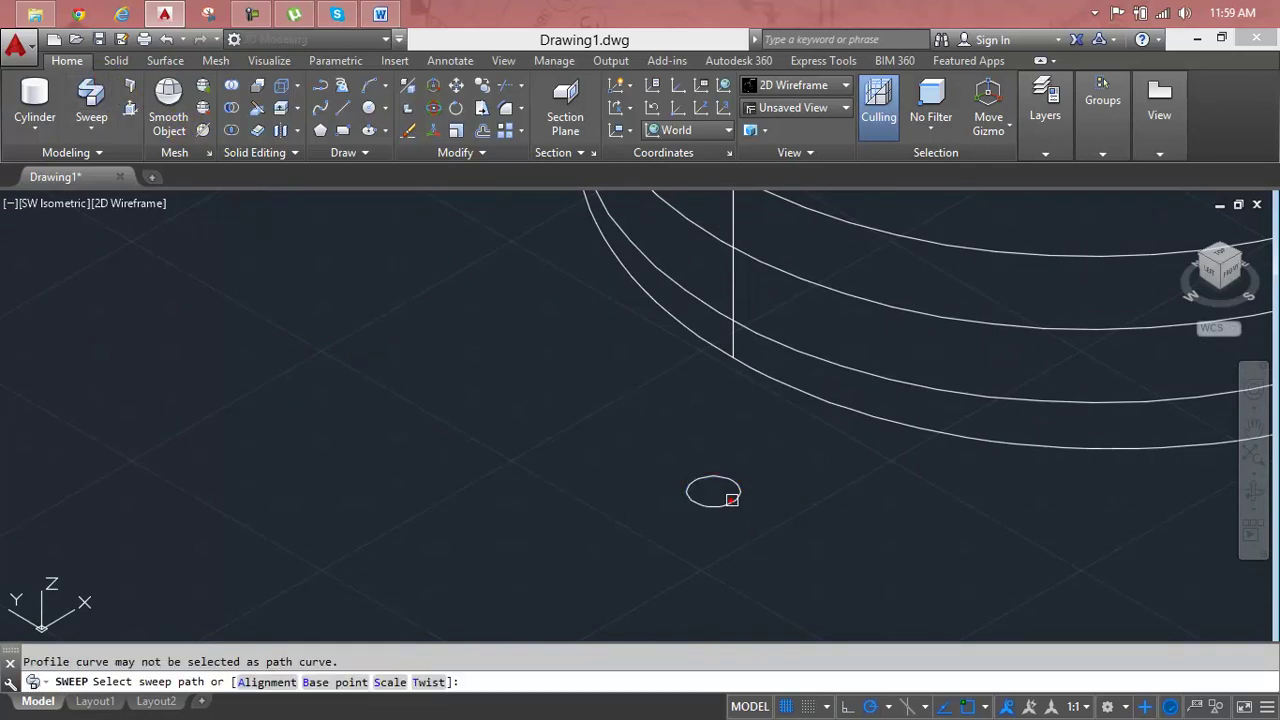
pyautogui.scroll(5, 731, 499)
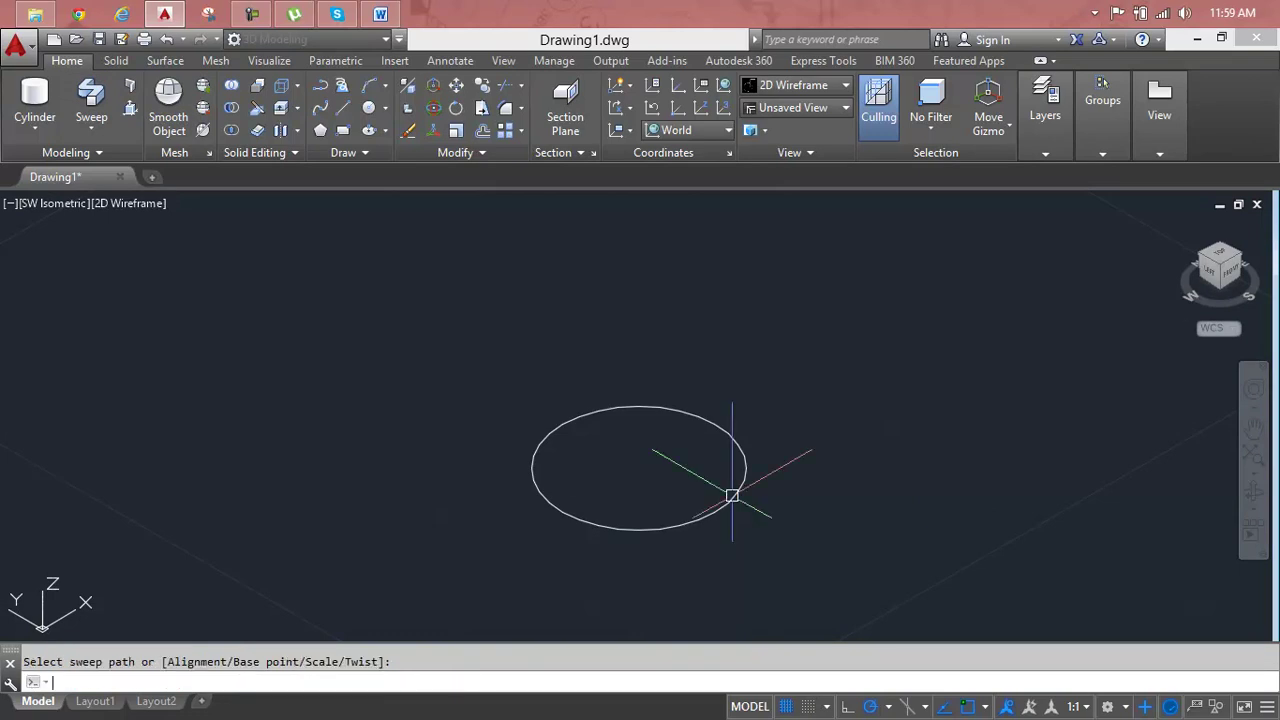
pyautogui.moveTo(731, 496); pyautogui.dragTo(601, 669, button='middle')
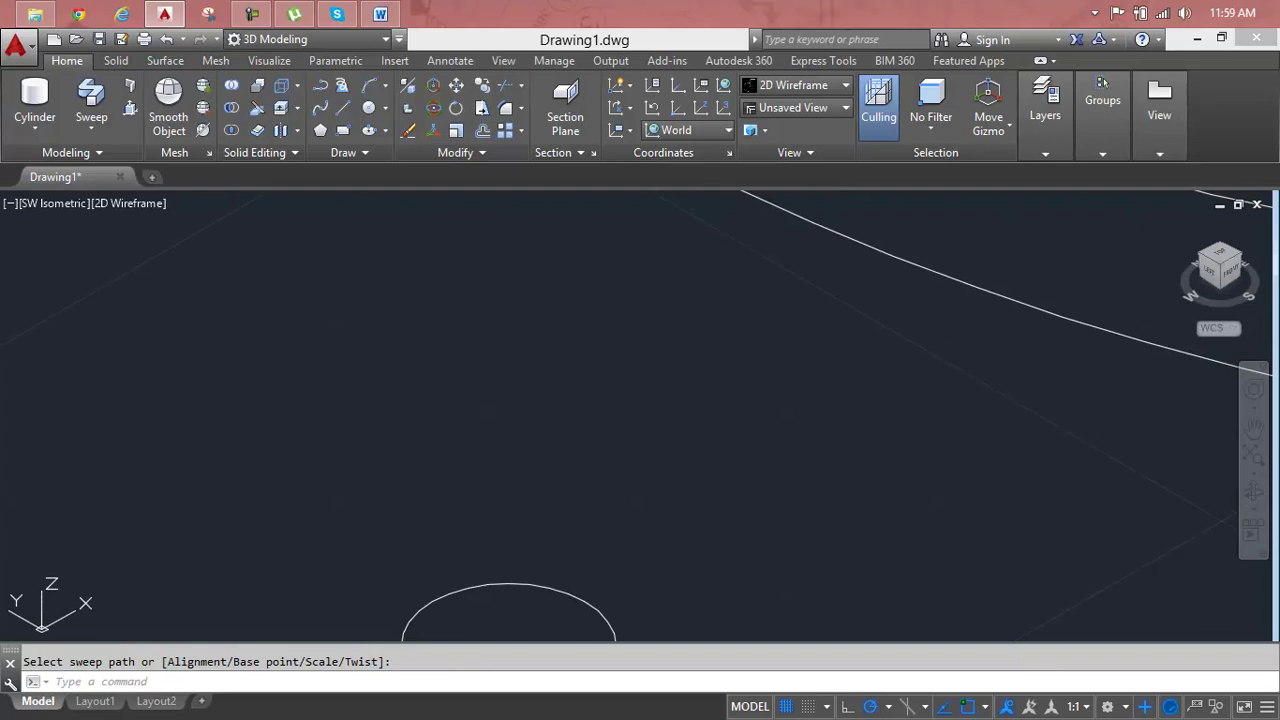
pyautogui.press('Escape')
pyautogui.press('Return')
pyautogui.click(1080, 324)
pyautogui.keyDown('shift'); pyautogui.click(1080, 324); pyautogui.keyUp('shift')
pyautogui.press('Return')
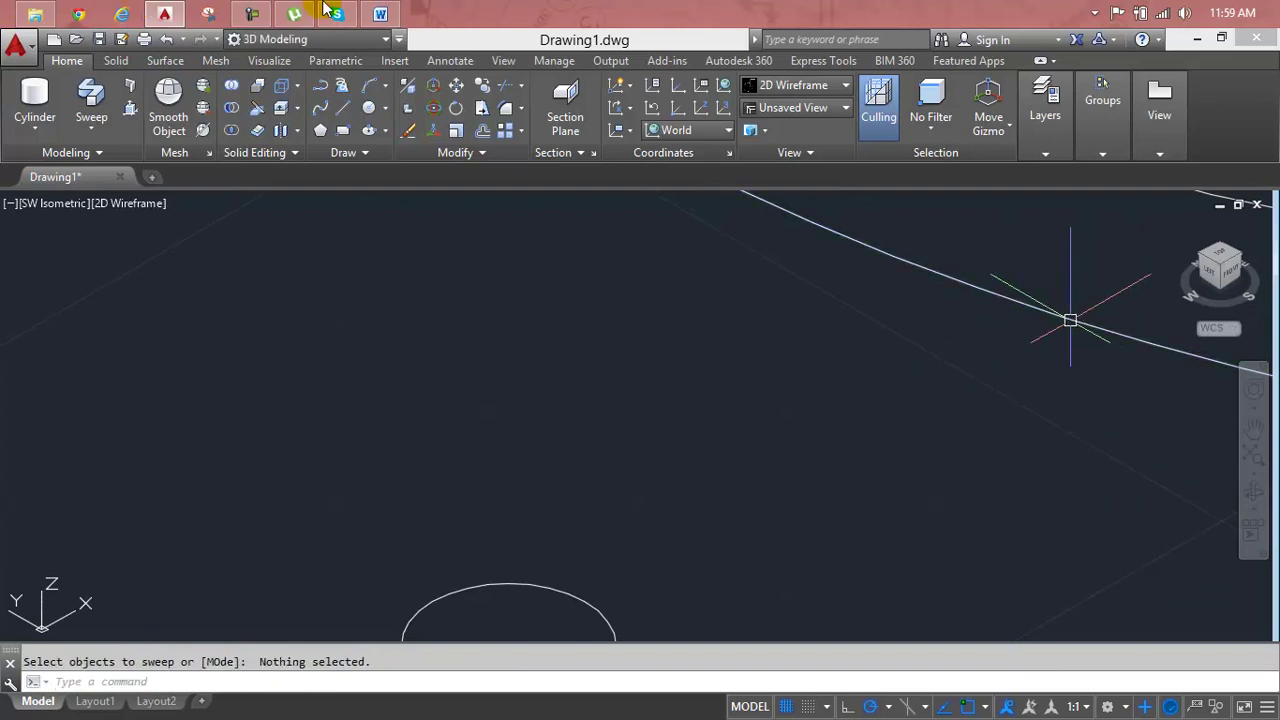
pyautogui.click(252, 13)
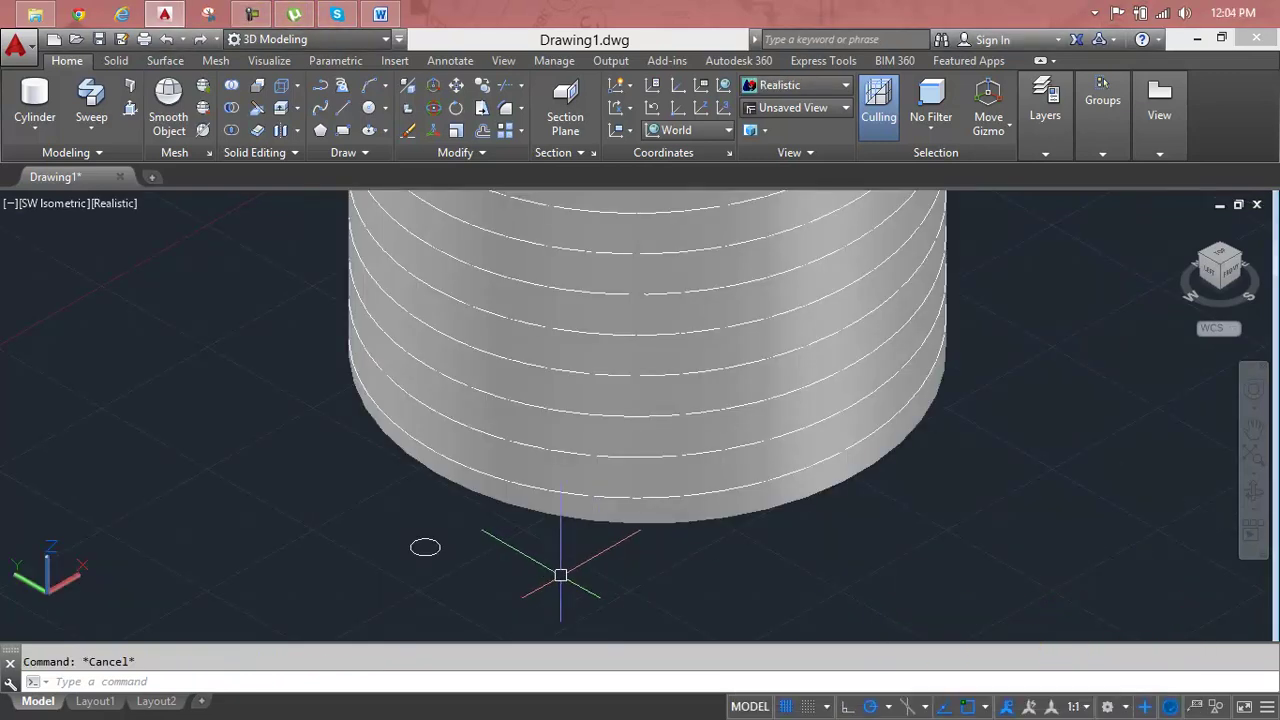
# Step: Sweep the small circle with Alignment set to Yes, keeping it perpendicular to the path
pyautogui.click(91, 95)
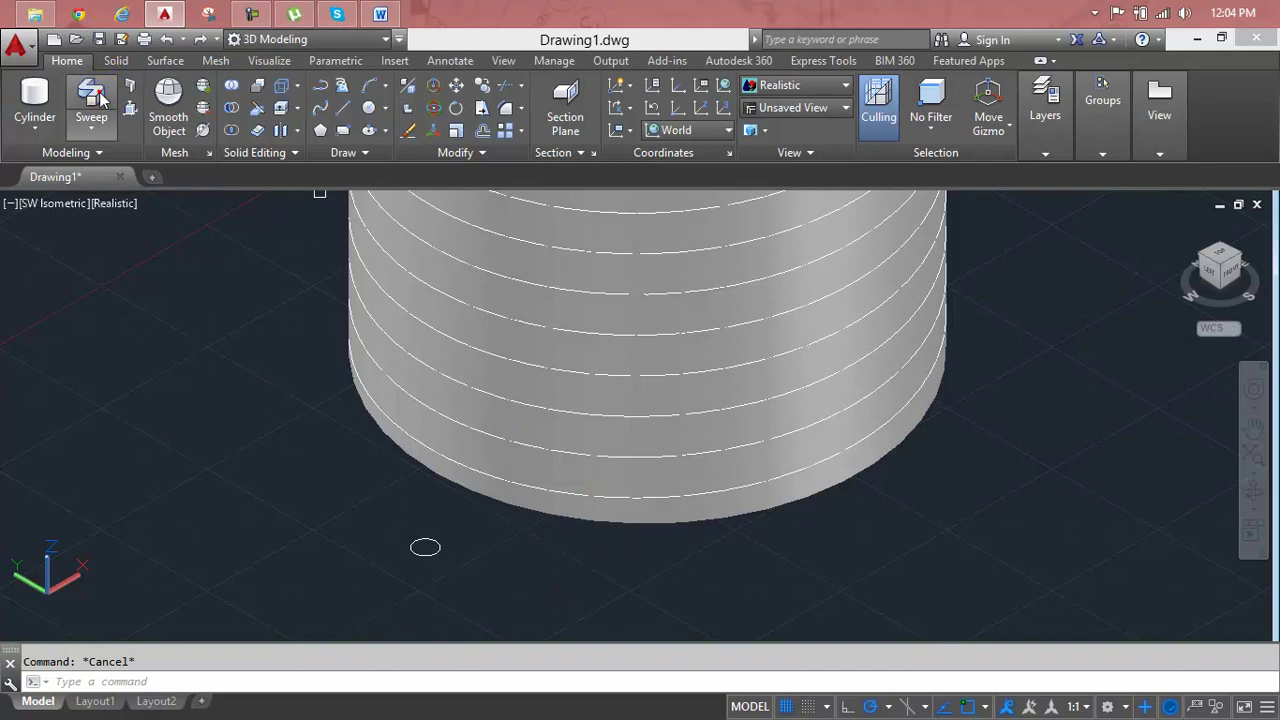
pyautogui.click(437, 549)
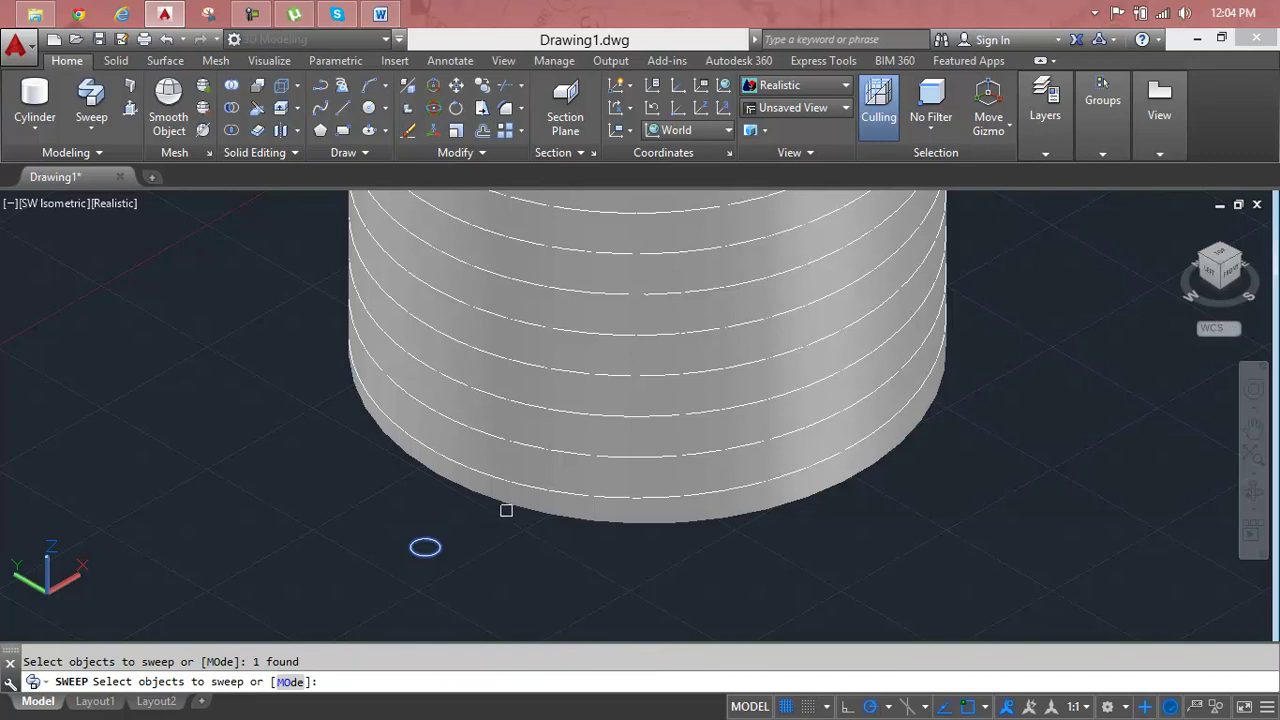
pyautogui.press('Return')
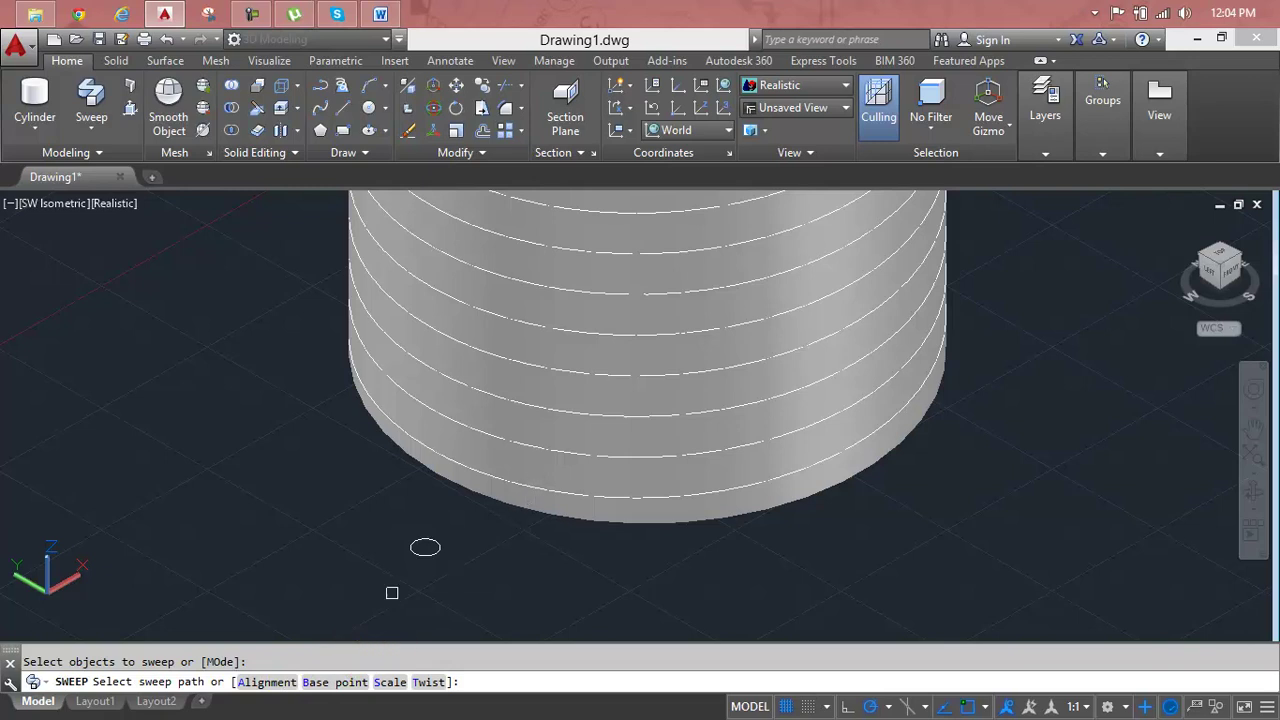
pyautogui.click(268, 683)
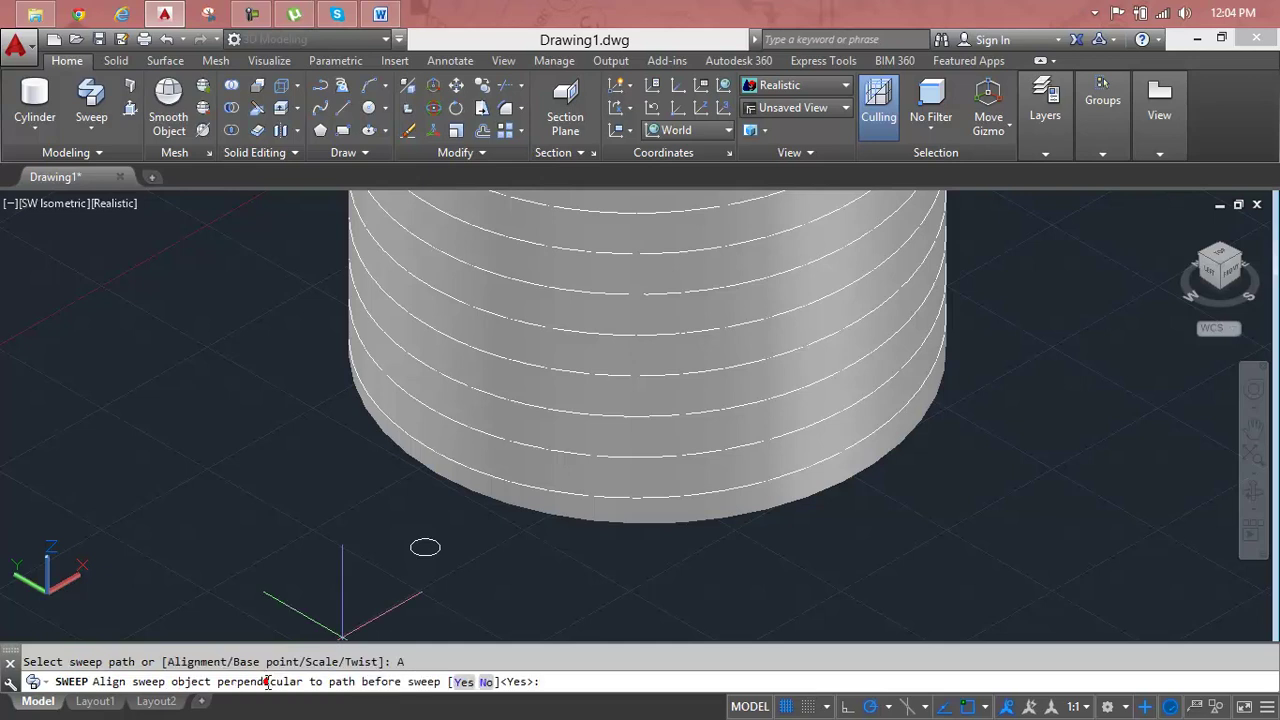
pyautogui.press('Return')
pyautogui.click(552, 494)
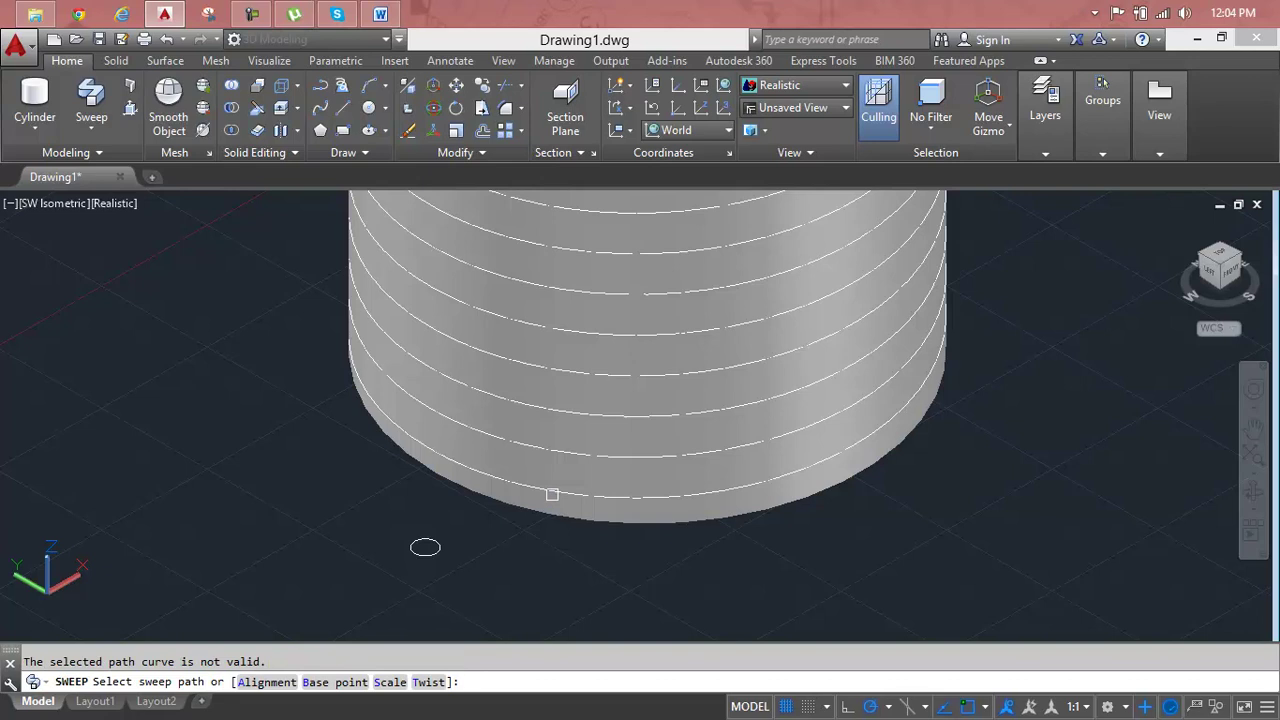
pyautogui.write('a')
pyautogui.press('Return')
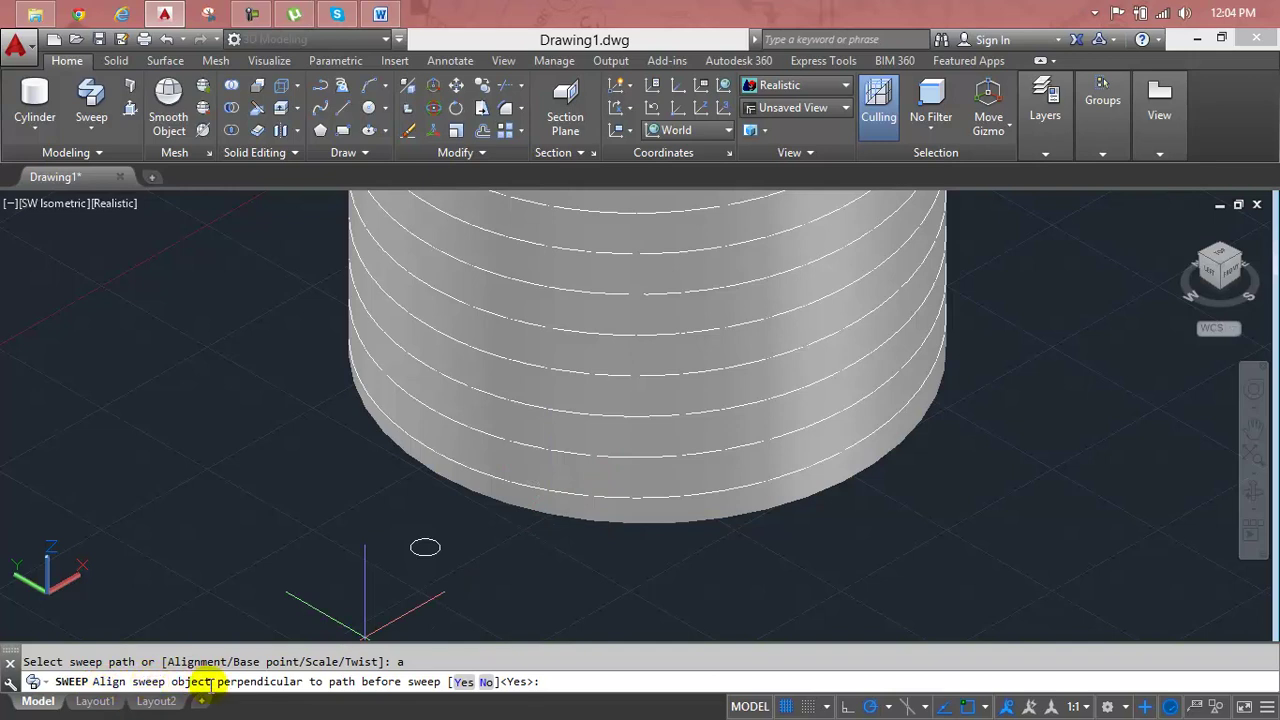
pyautogui.click(461, 682)
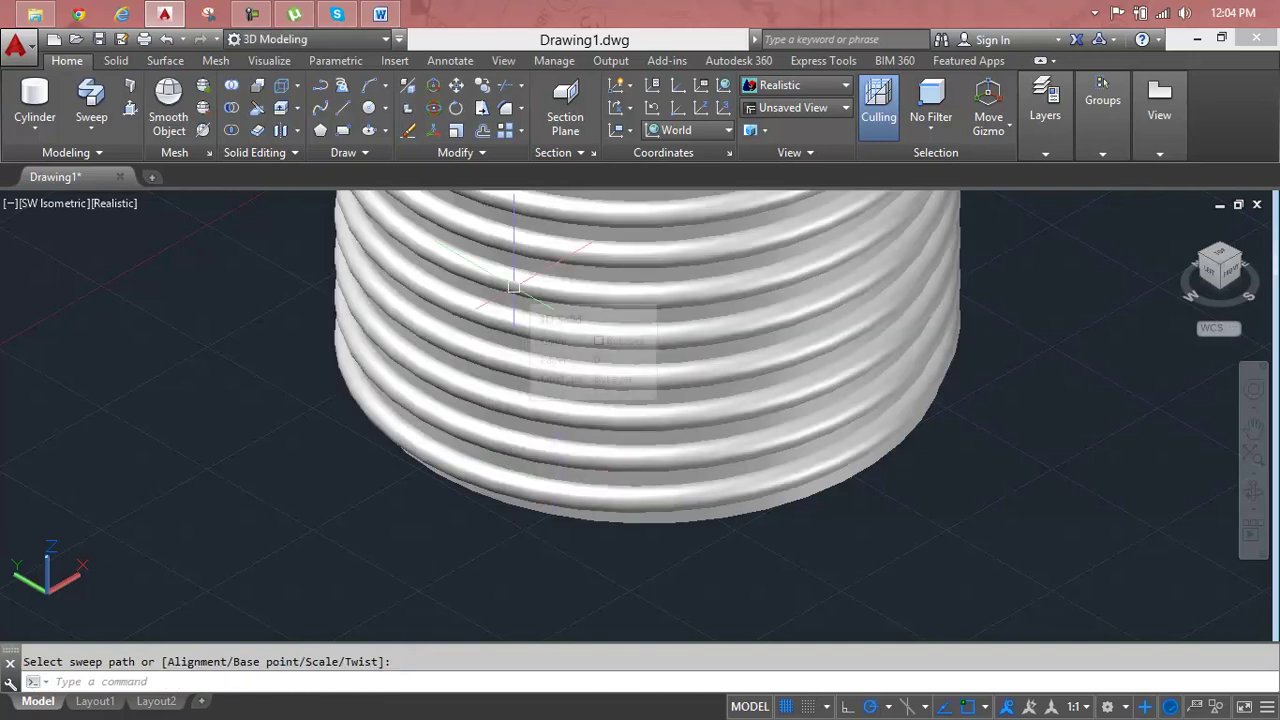
pyautogui.scroll(-3, 450, 420)
# Step: Pick the helix as the sweep path to create the coil, then zoom in to inspect it
pyautogui.moveTo(530, 390); pyautogui.dragTo(496, 500, button='middle')
pyautogui.click(496, 500)
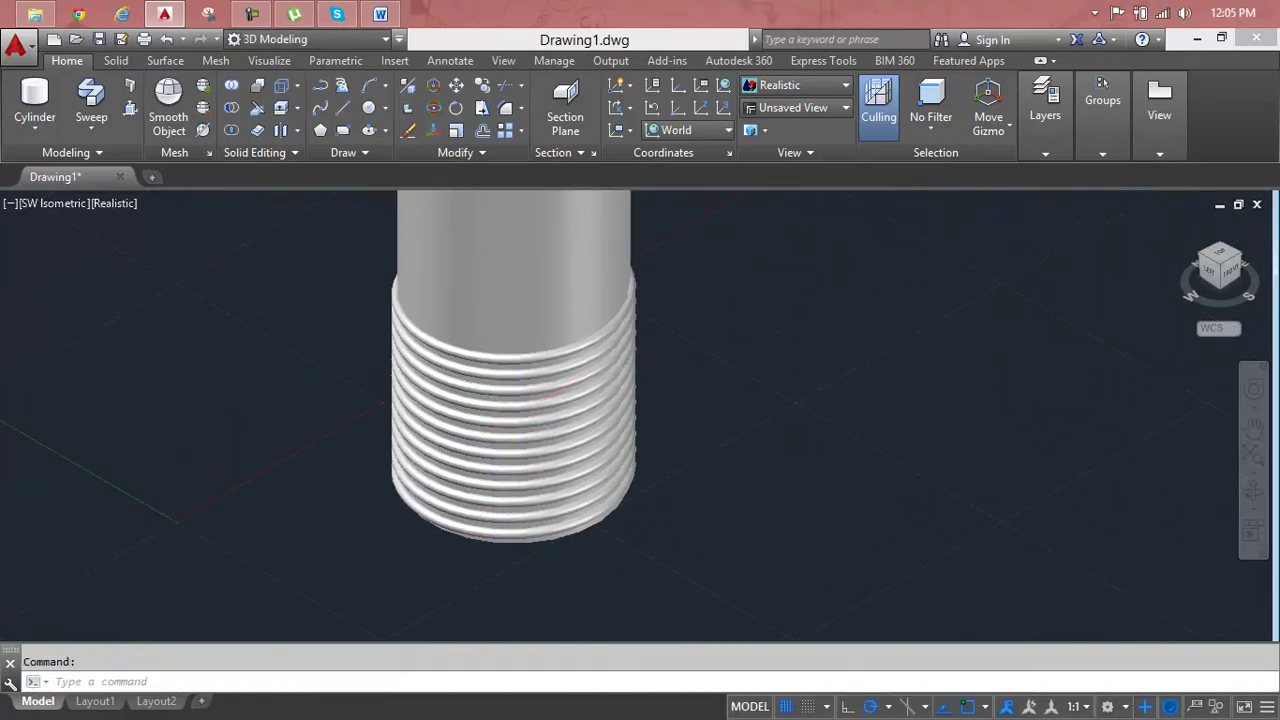
pyautogui.scroll(2, 515, 412)
pyautogui.click(533, 296)
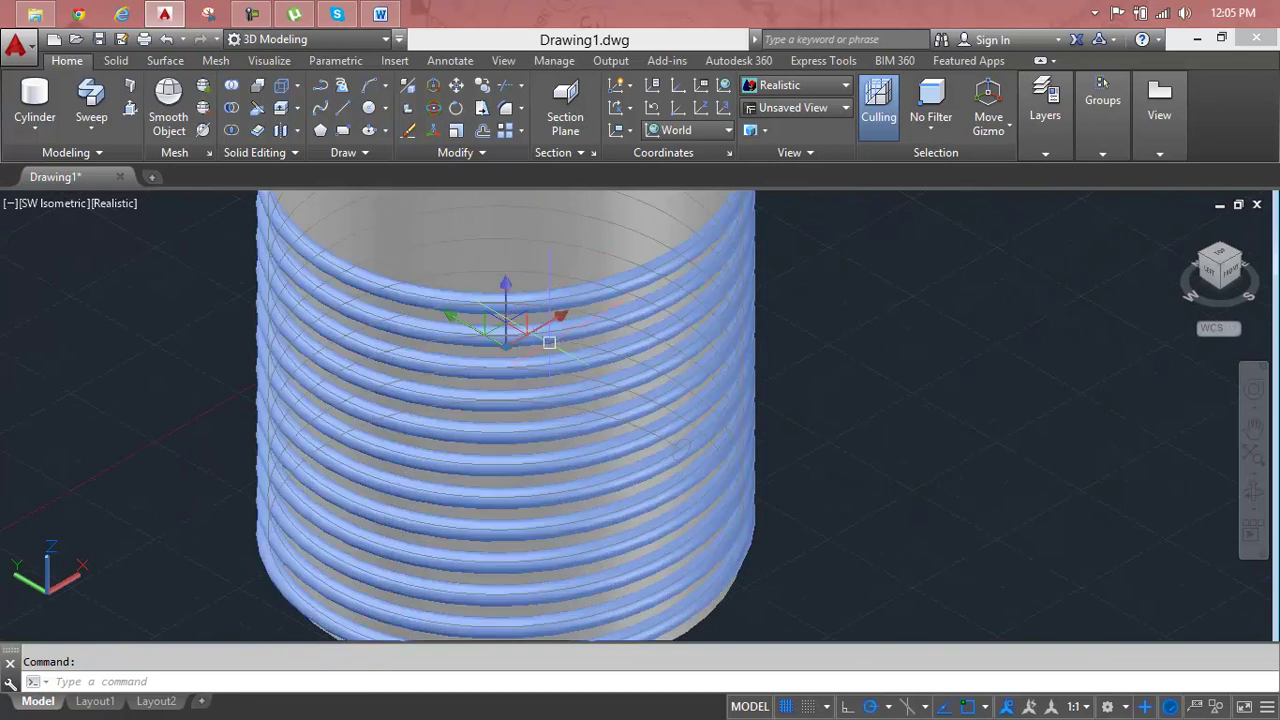
pyautogui.press('Escape')
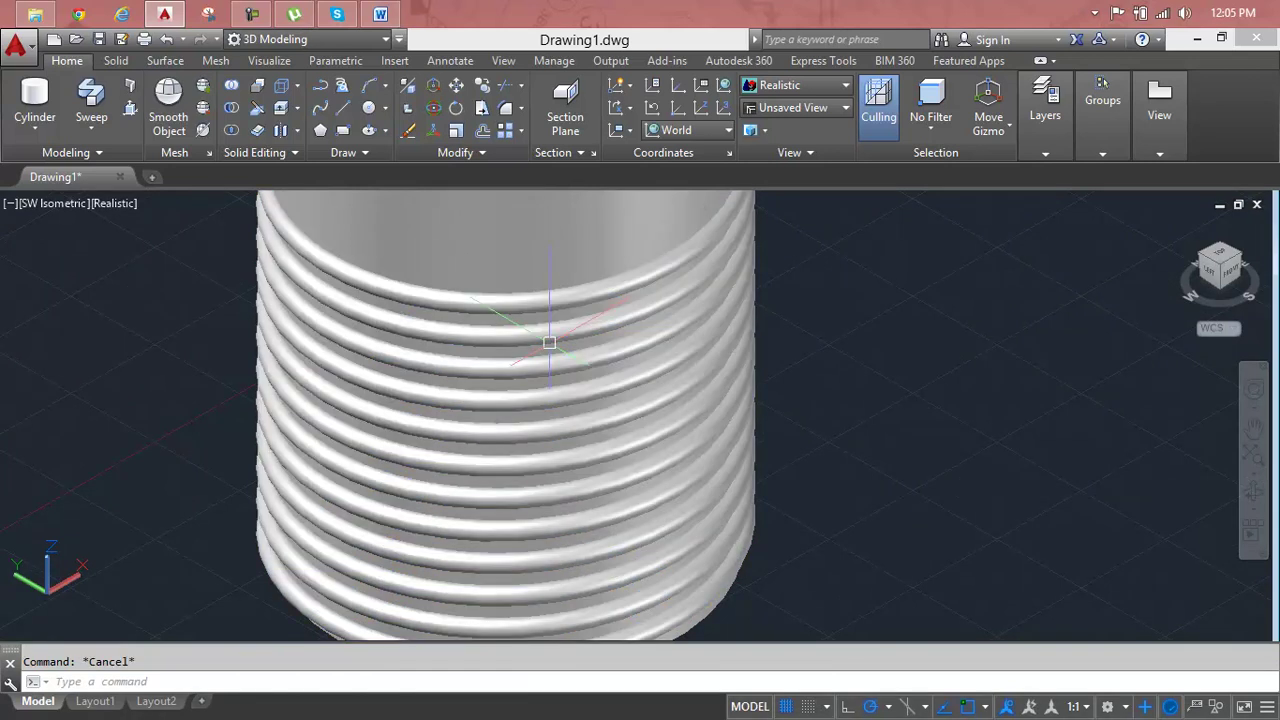
pyautogui.scroll(-3, 549, 343)
pyautogui.moveTo(518, 434); pyautogui.dragTo(480, 486, button='middle')
pyautogui.scroll(3, 455, 456)
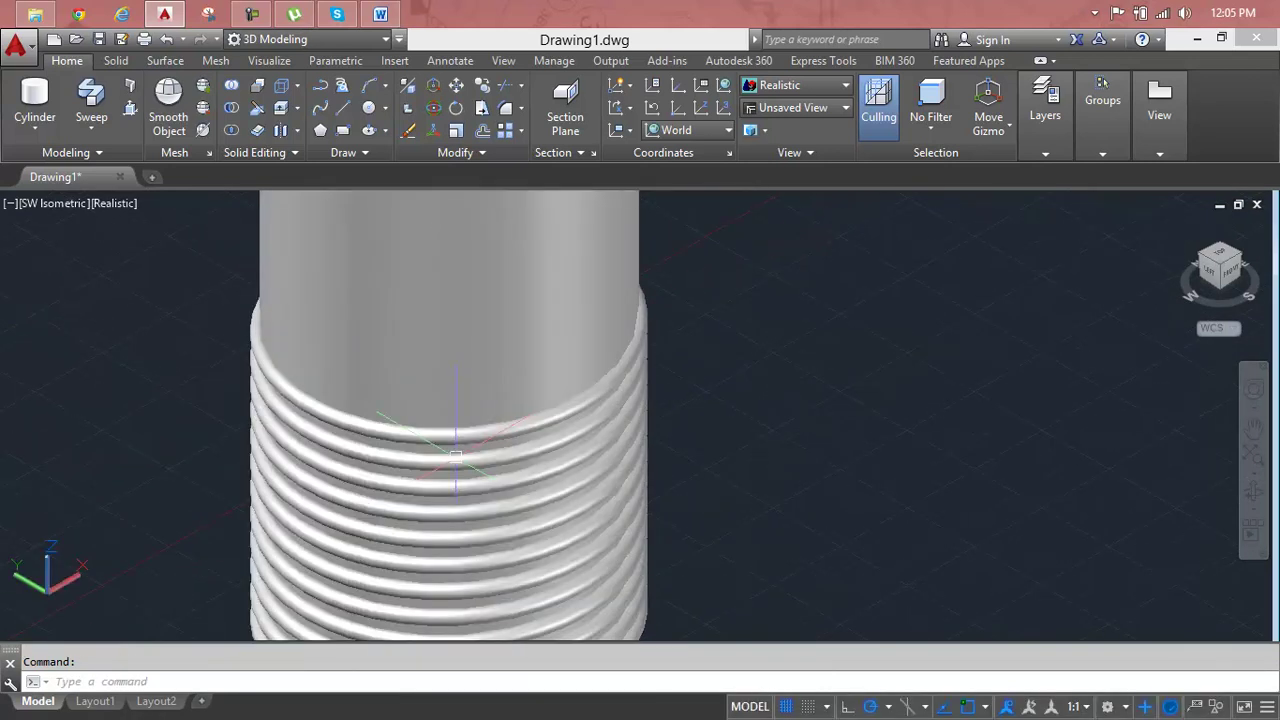
pyautogui.scroll(2, 455, 456)
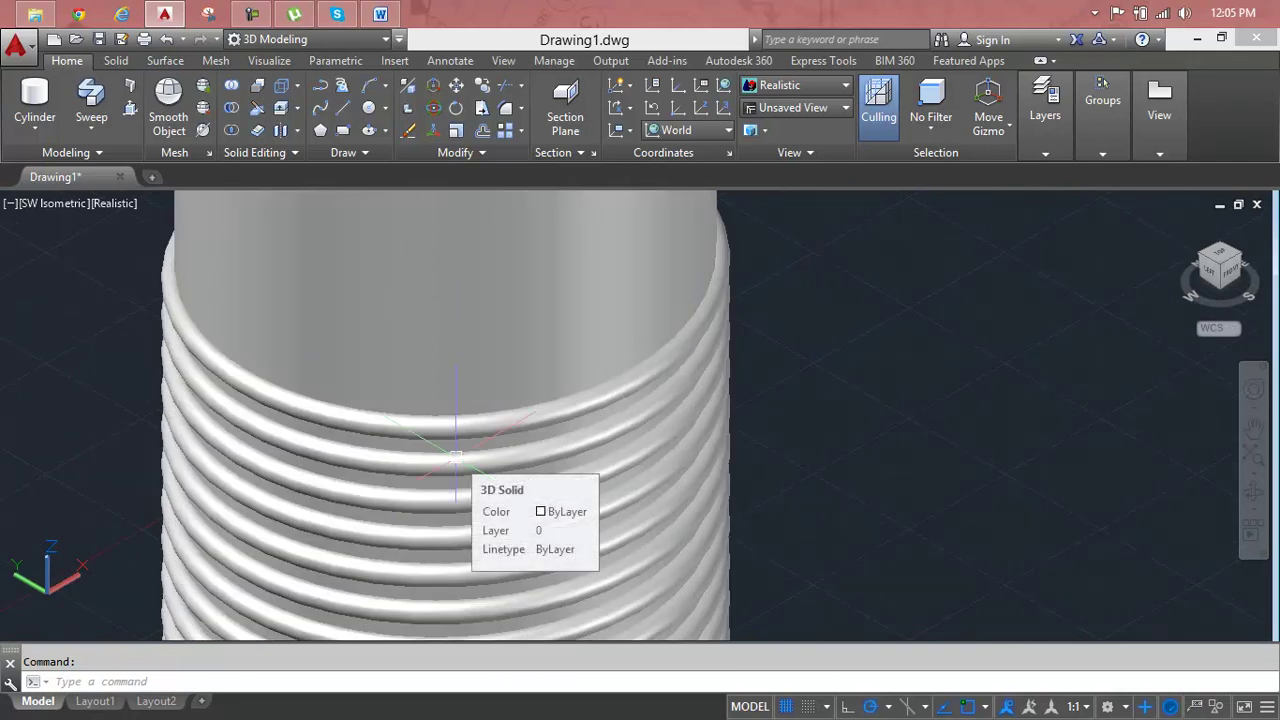
pyautogui.scroll(1, 445, 430)
pyautogui.scroll(2, 445, 420)
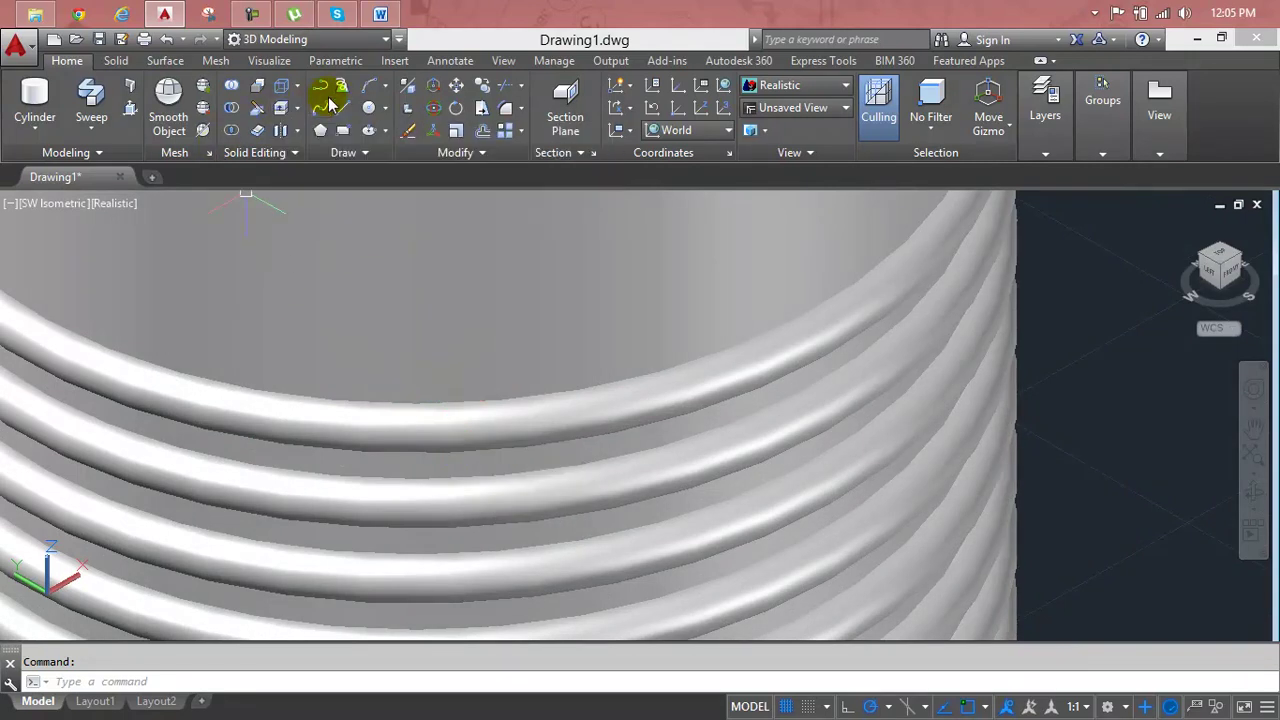
# Step: Subtract the round coil from the cylinder
pyautogui.click(231, 107)
pyautogui.click(445, 286)
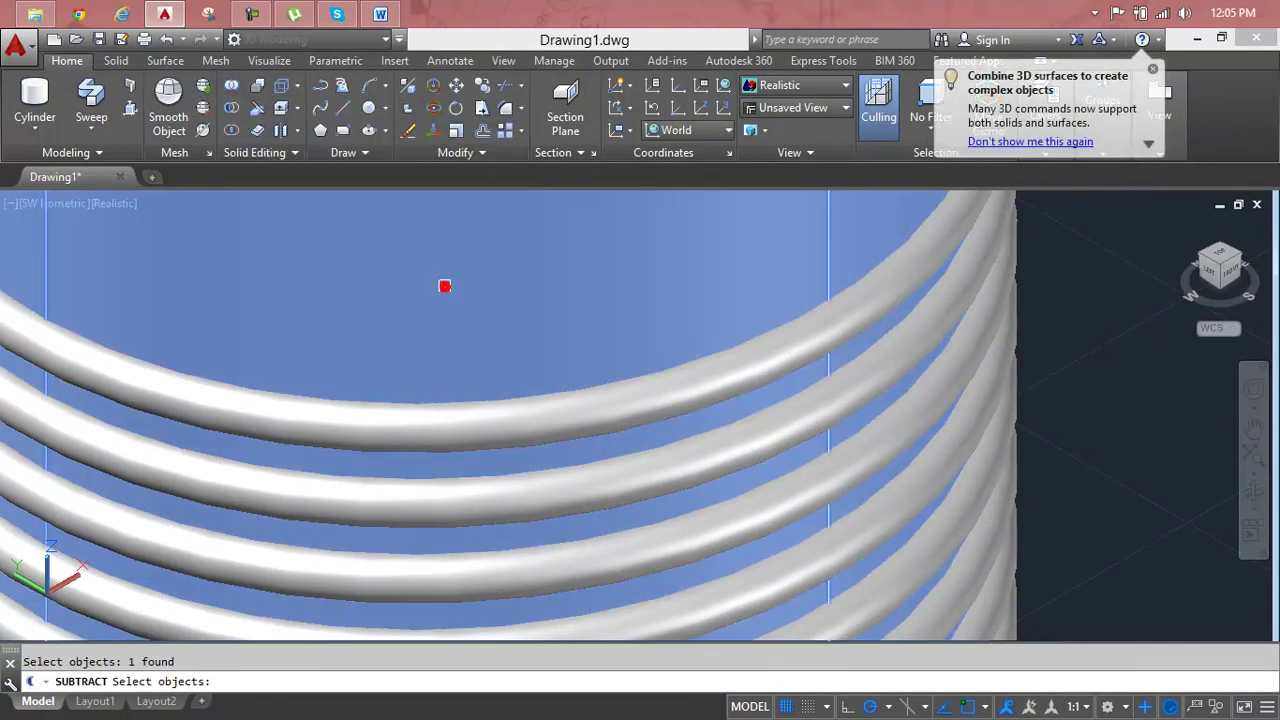
pyautogui.press('Return')
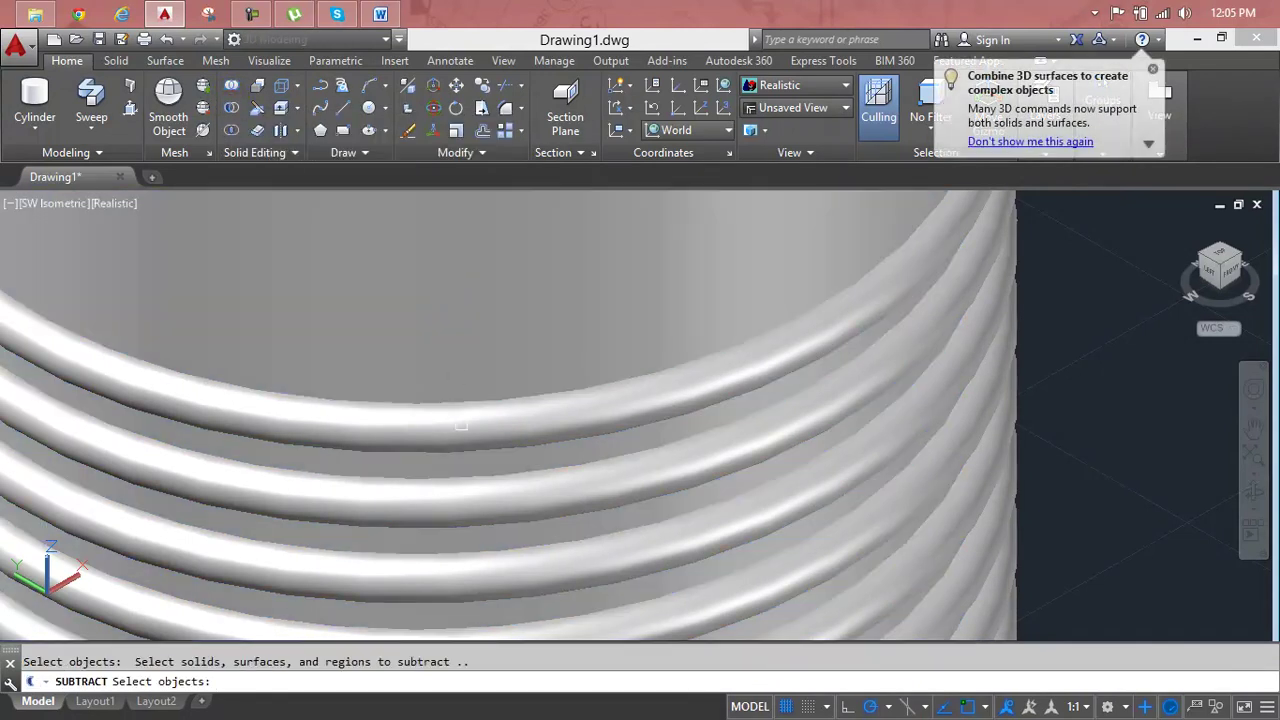
pyautogui.click(461, 424)
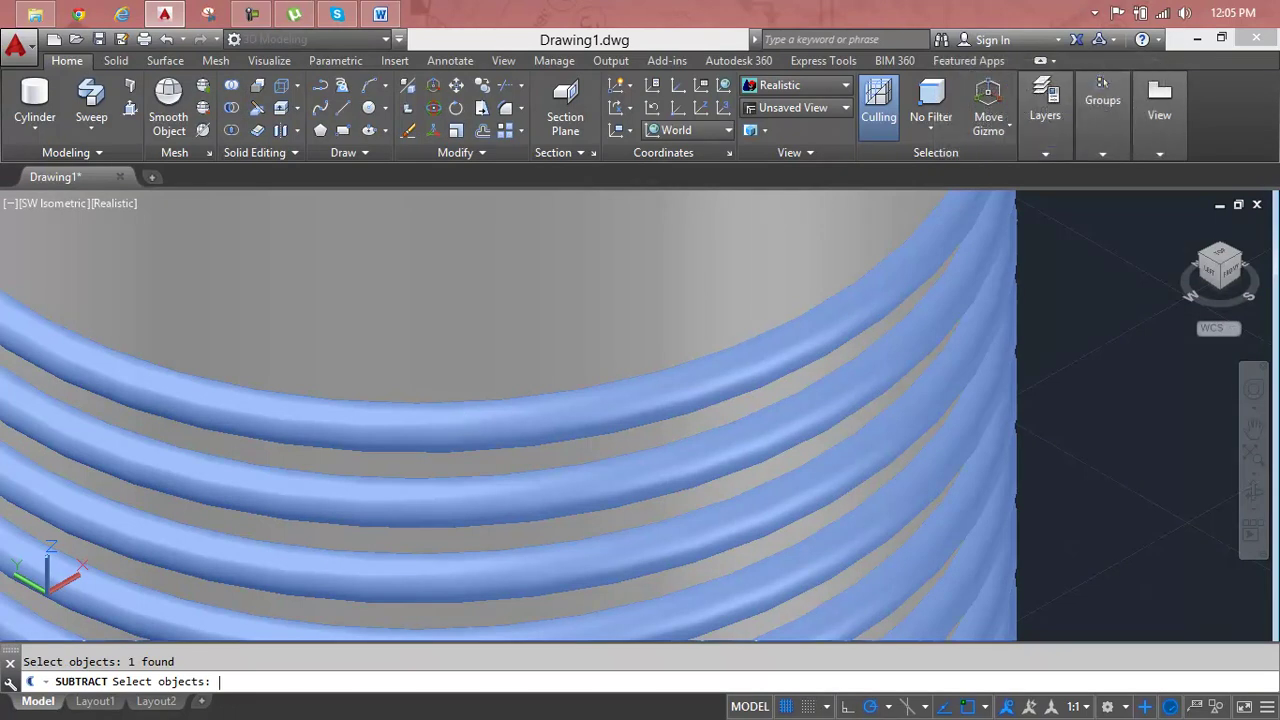
pyautogui.press('Return')
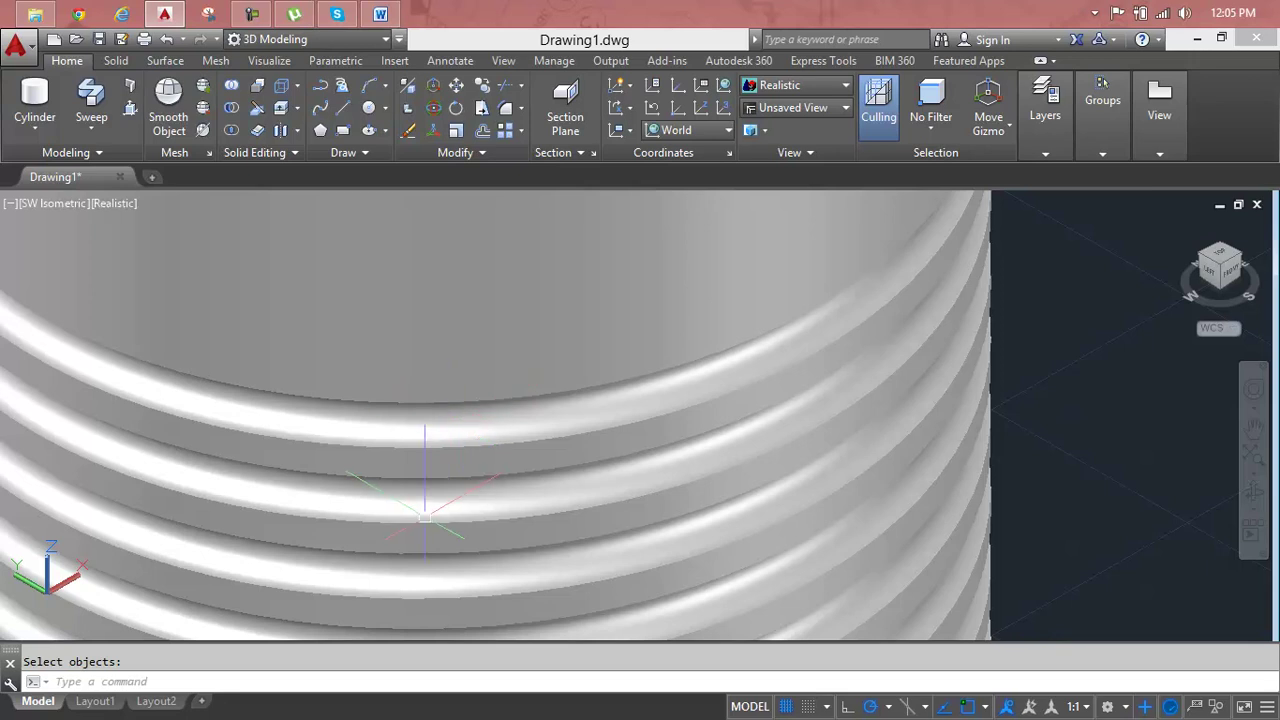
# Step: Orbit and zoom around the grooved cylinder to inspect the cut, then undo once
pyautogui.scroll(-2, 425, 517)
pyautogui.moveTo(466, 491); pyautogui.dragTo(586, 257, button='middle')
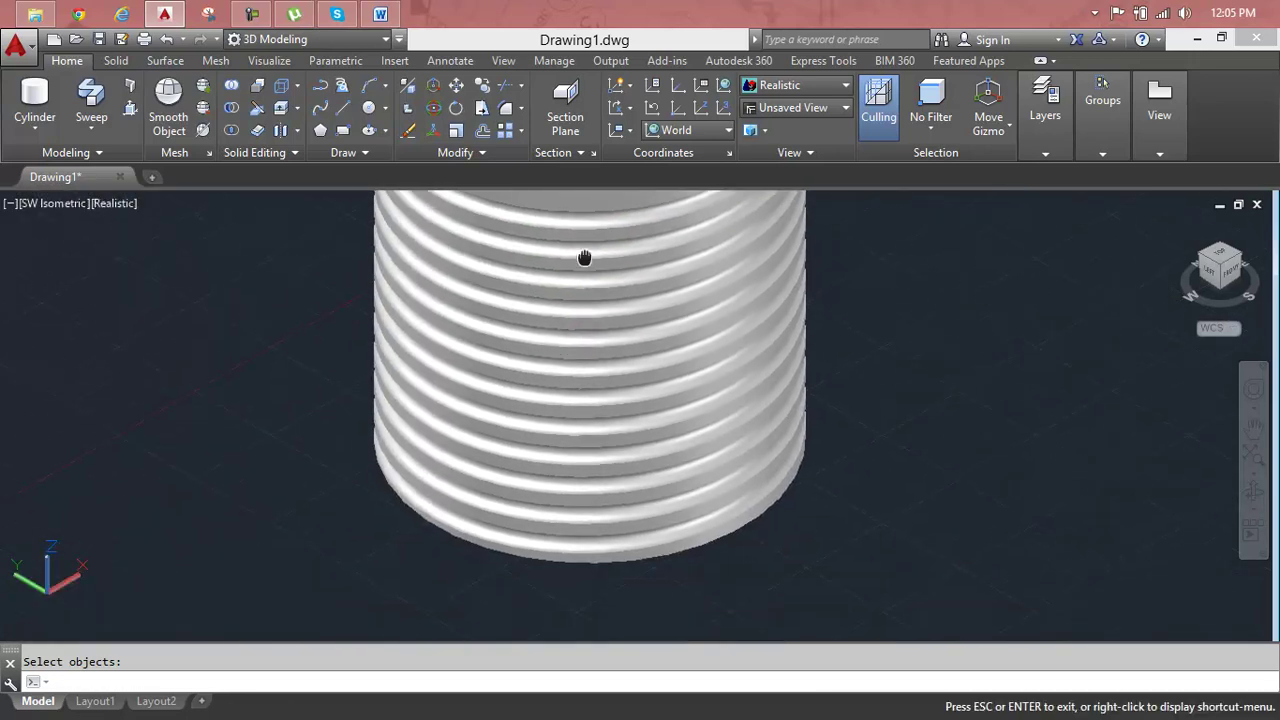
pyautogui.moveTo(562, 400)
pyautogui.keyDown('shift'); pyautogui.mouseDown(button='middle')
pyautogui.moveTo(649, 349)
pyautogui.moveTo(557, 410)
pyautogui.moveTo(505, 424)
pyautogui.mouseUp(button='middle'); pyautogui.keyUp('shift')
pyautogui.scroll(5, 649, 349)
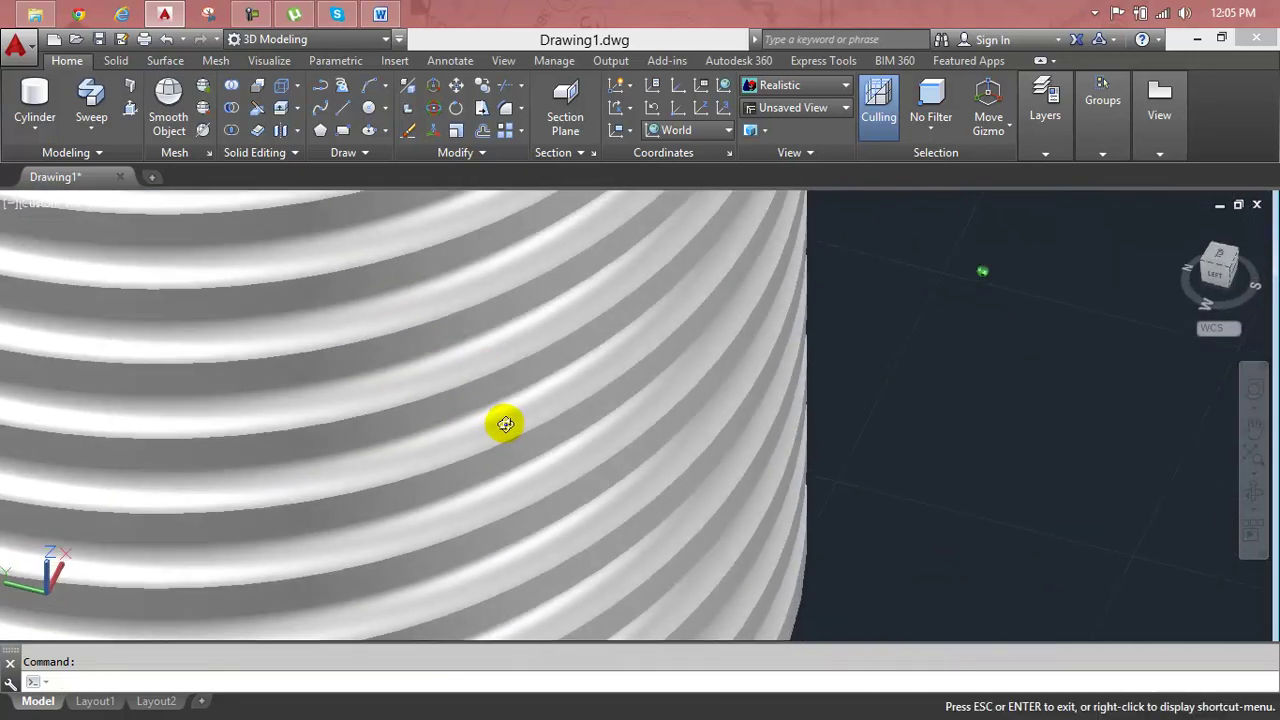
pyautogui.scroll(-5, 505, 424)
pyautogui.scroll(-2, 505, 424)
pyautogui.scroll(-1, 500, 390)
pyautogui.scroll(4, 500, 390)
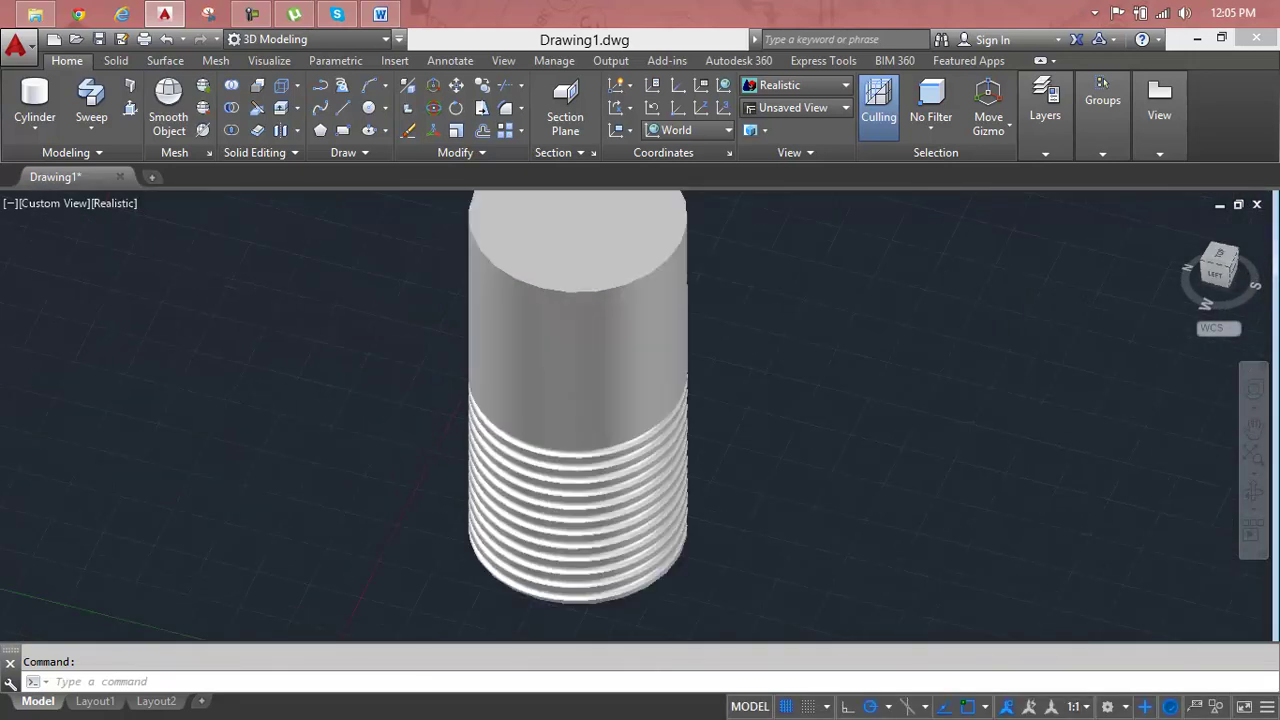
pyautogui.scroll(2, 490, 380)
pyautogui.scroll(-1, 570, 407)
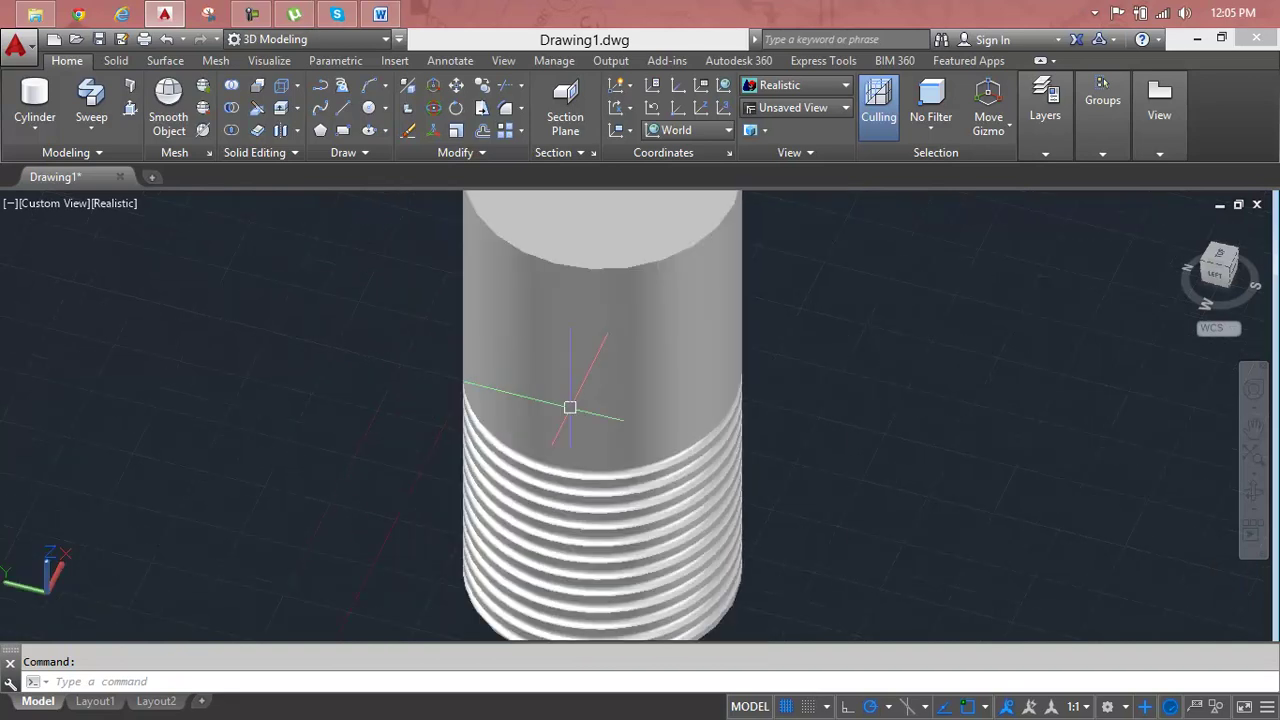
pyautogui.moveTo(570, 407)
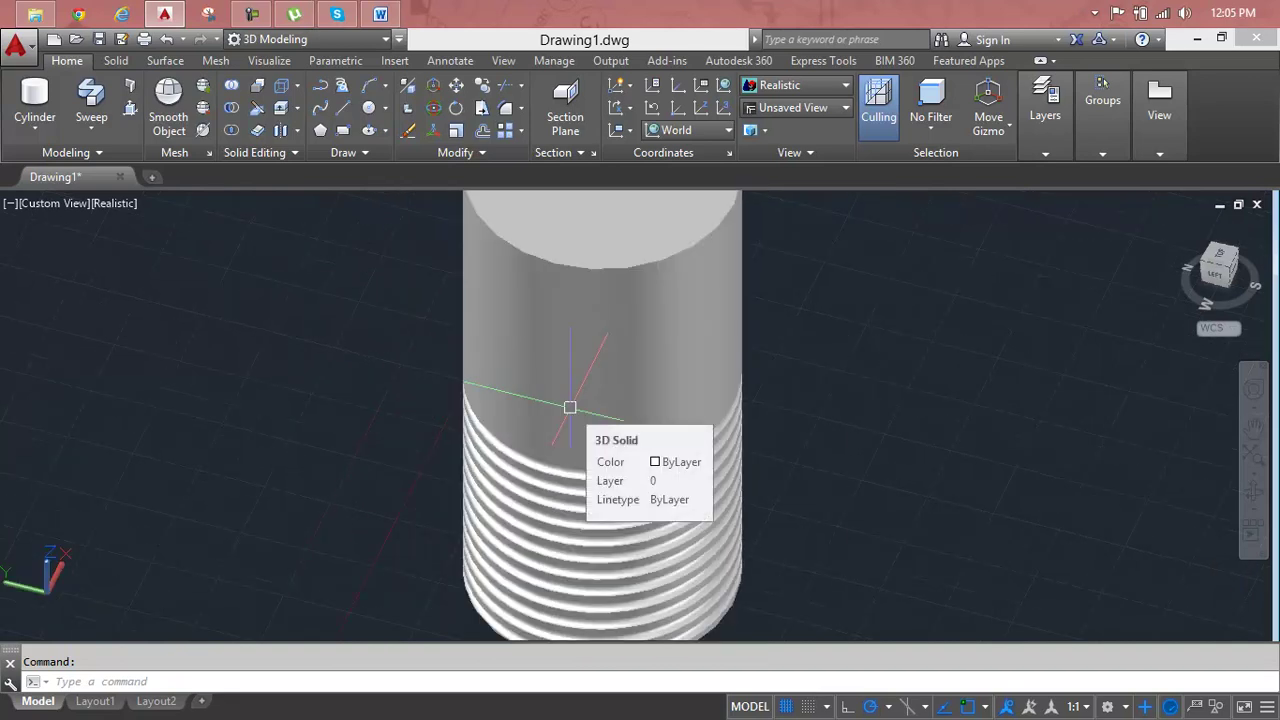
pyautogui.hotkey('ctrl', 'z')
pyautogui.hotkey('ctrl', 'z')
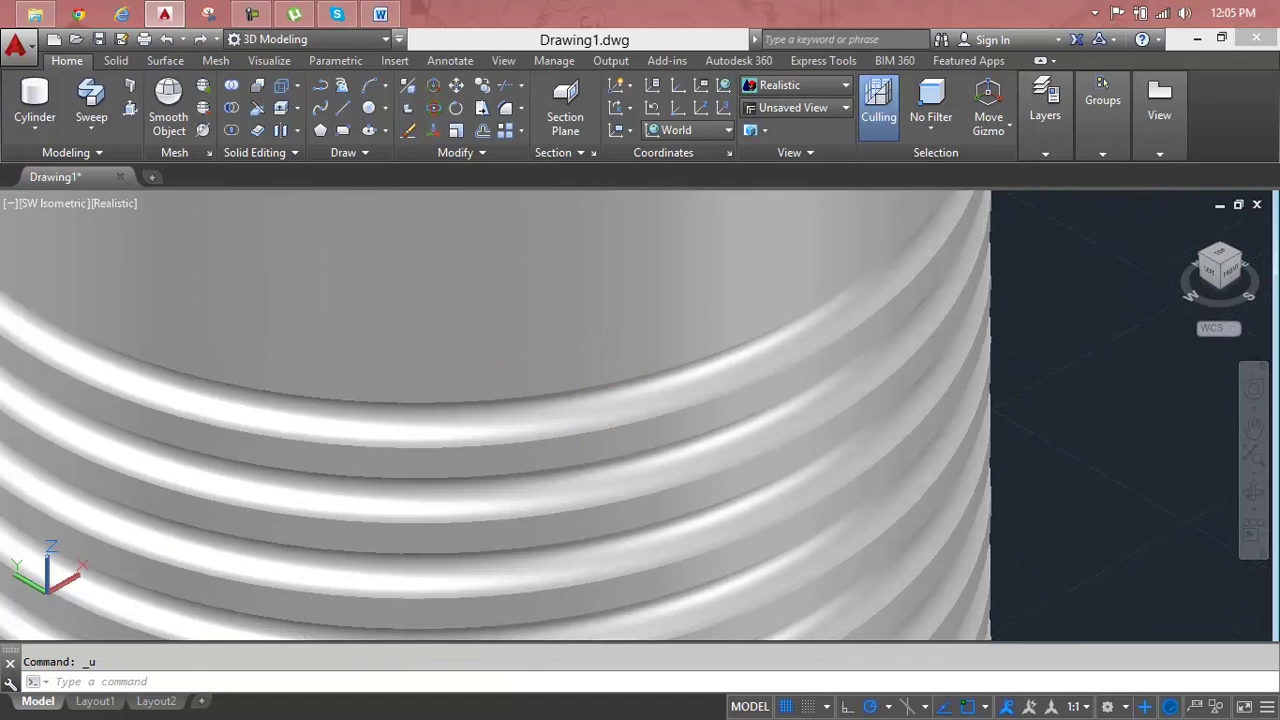
# Step: Undo the subtraction and the sweep, then erase the circle profile
pyautogui.hotkey('ctrl', 'z')
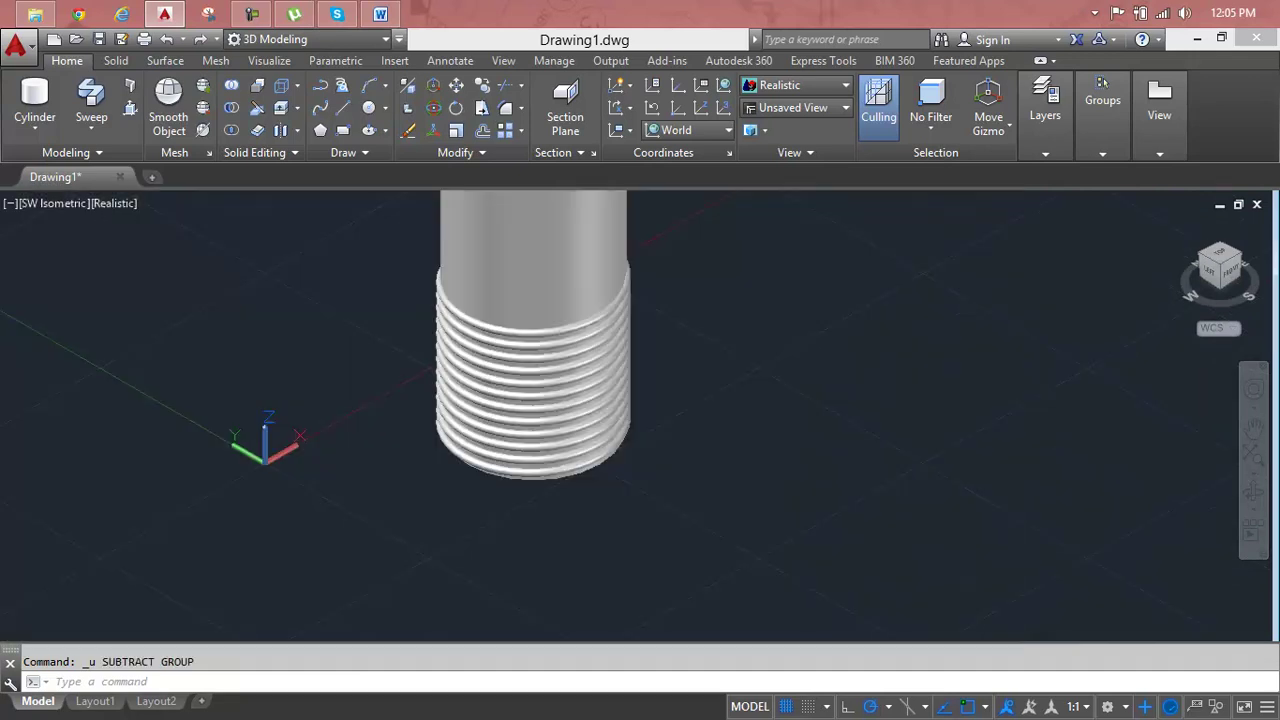
pyautogui.hotkey('ctrl', 'z')
pyautogui.click(485, 481)
pyautogui.click(480, 500)
pyautogui.press('Delete')
pyautogui.scroll(3, 465, 498)
pyautogui.moveTo(457, 497); pyautogui.dragTo(360, 546, button='middle')
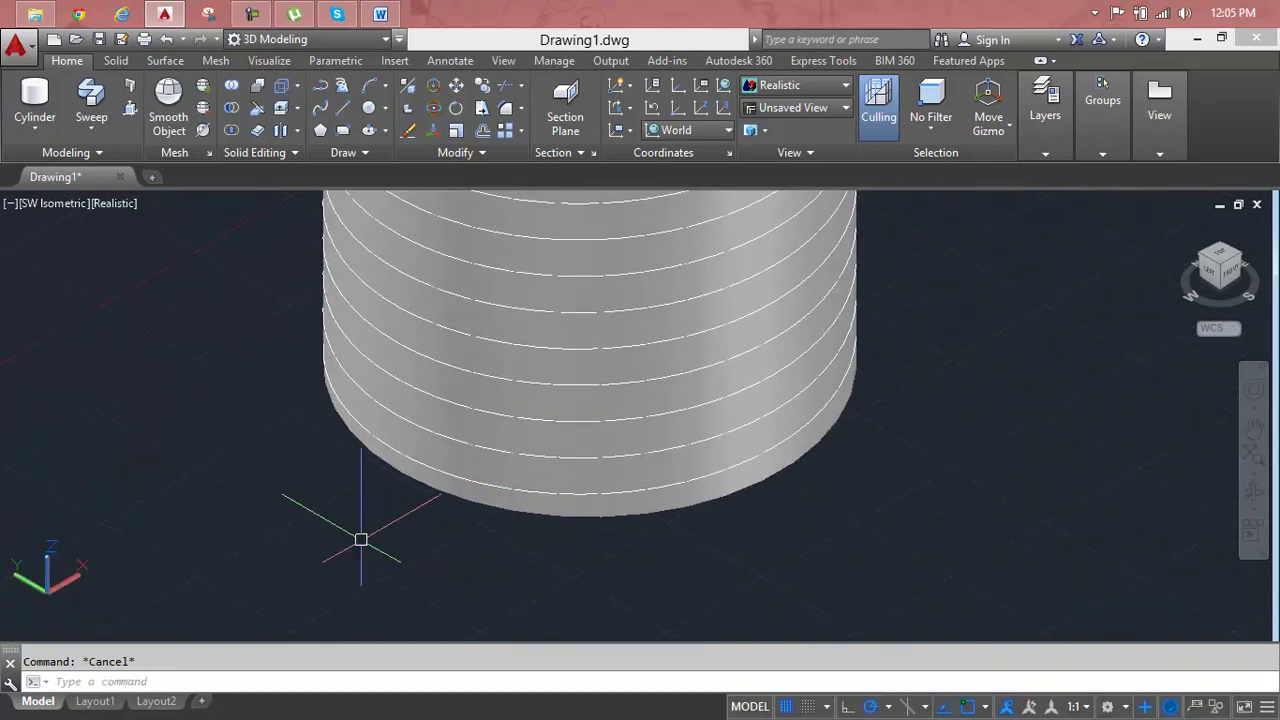
# Step: Draw a small square with REC near the cylinder's base
pyautogui.write('rec')
pyautogui.press('Return')
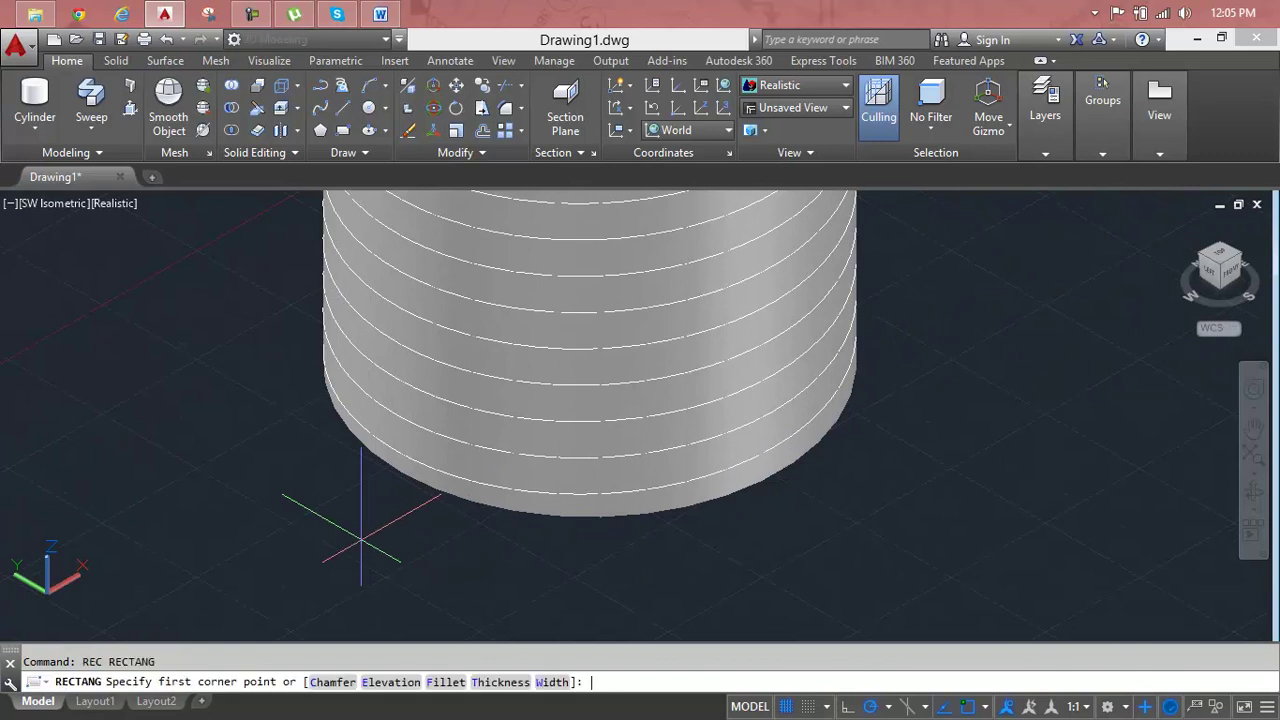
pyautogui.click(362, 541)
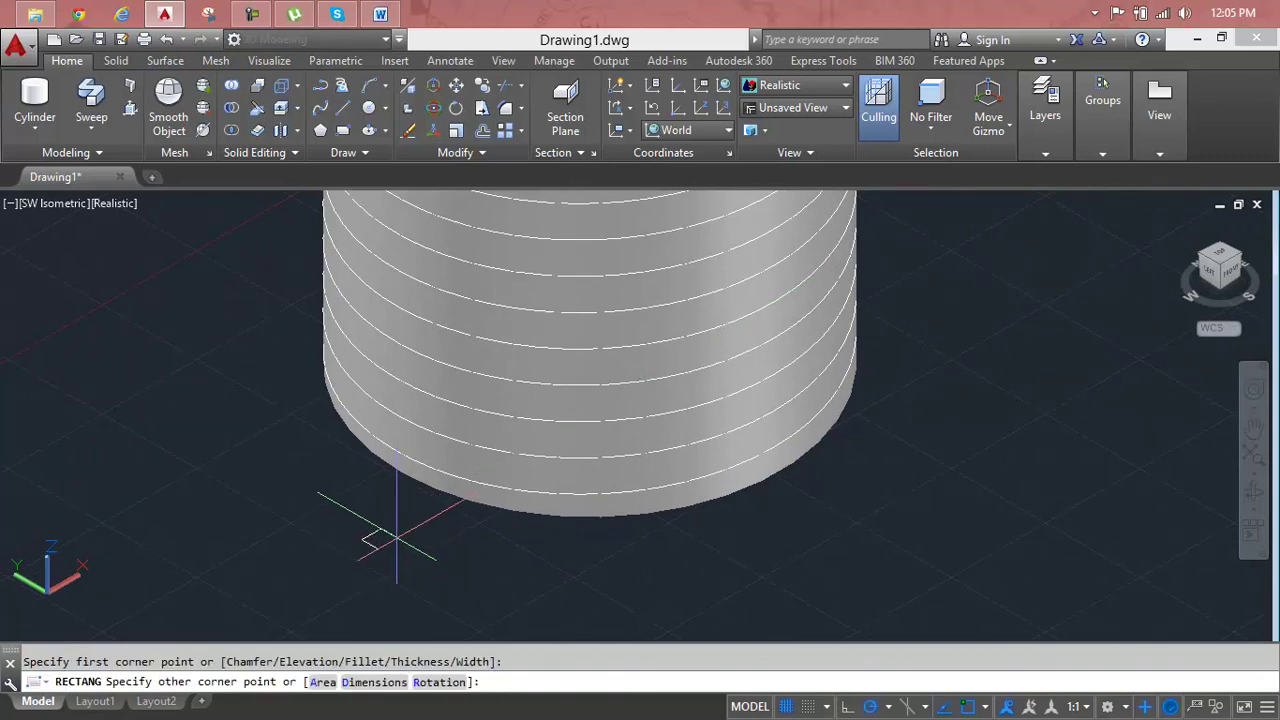
pyautogui.click(397, 539)
pyautogui.press('Escape')
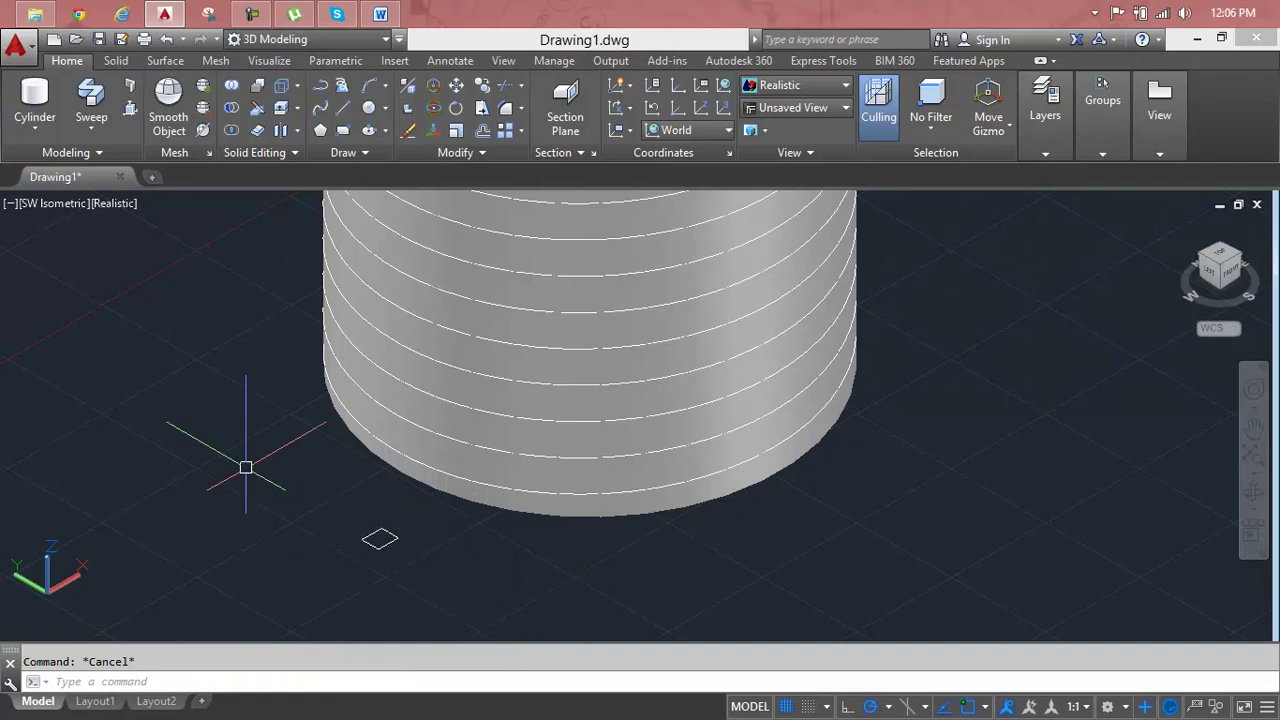
# Step: Sweep the small square along the helix with perpendicular alignment, forming a square-section coil
pyautogui.click(91, 98)
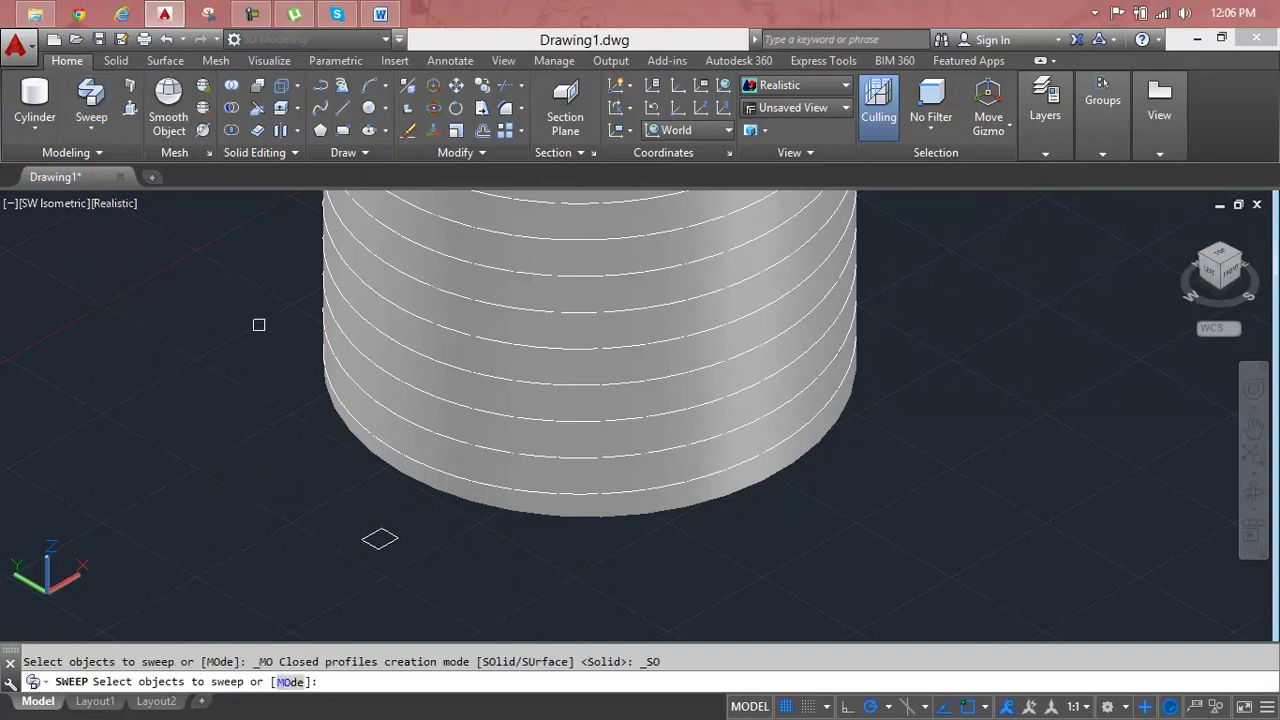
pyautogui.click(397, 539)
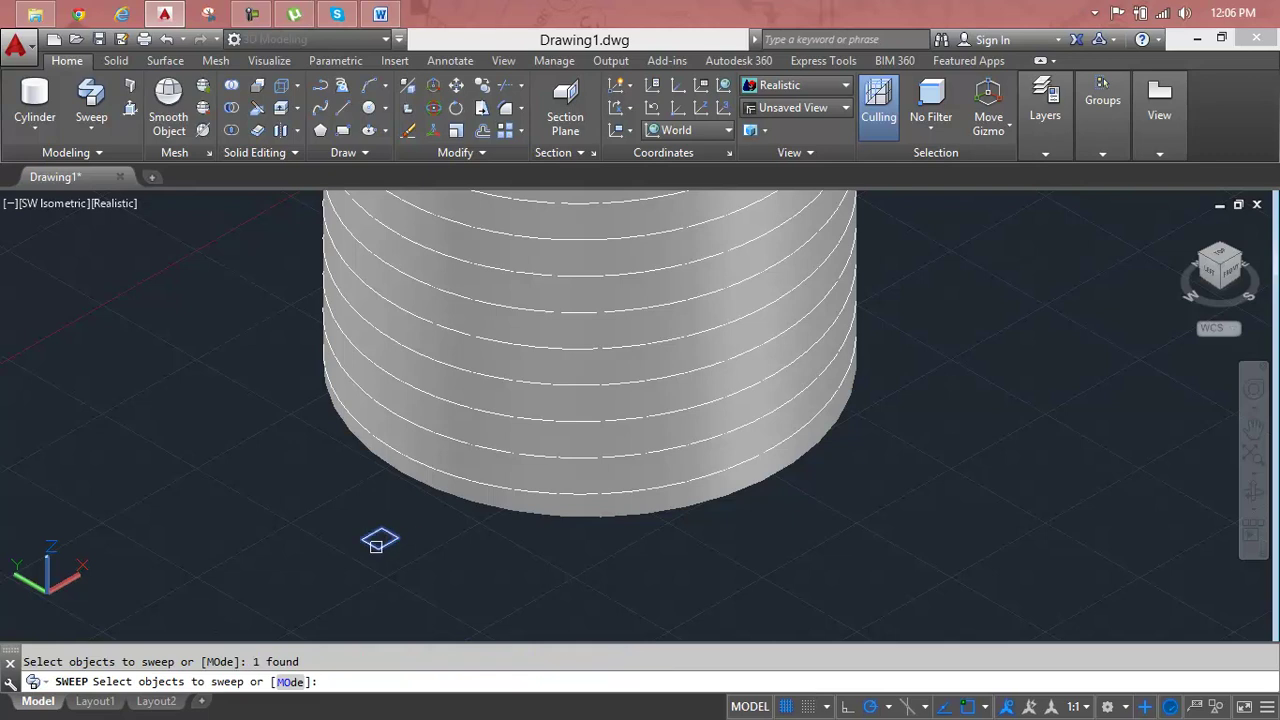
pyautogui.press('Return')
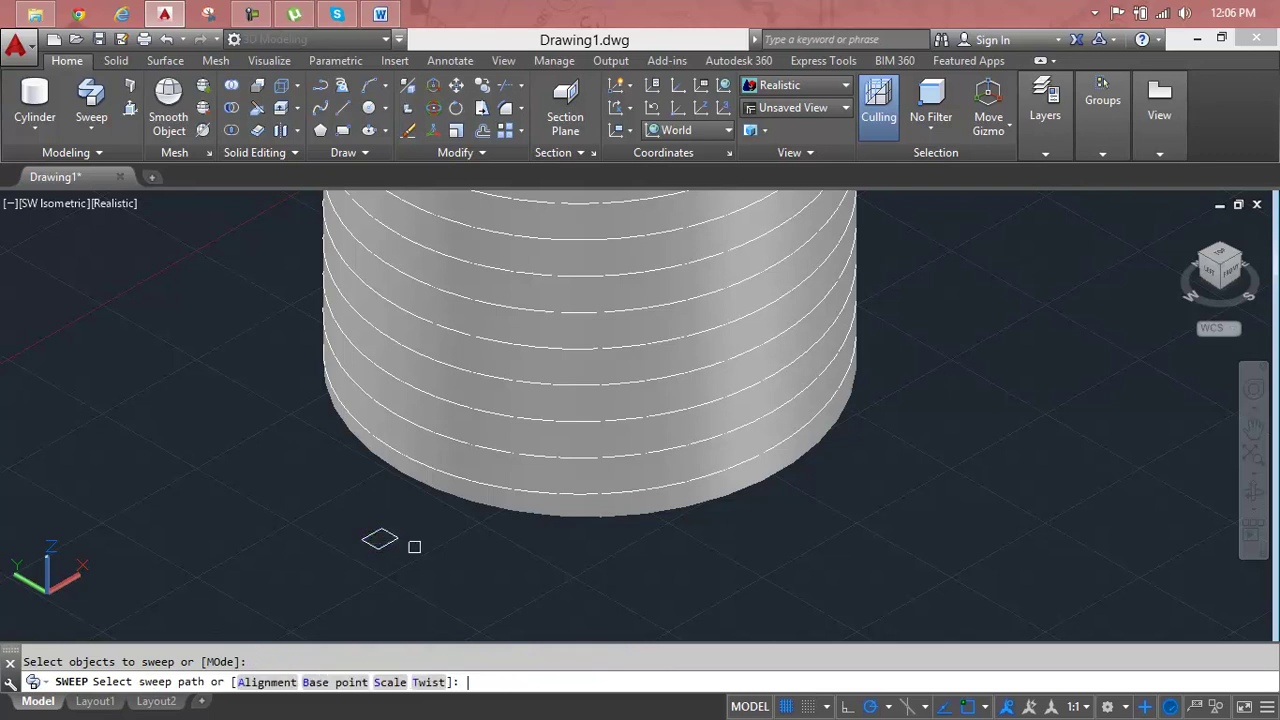
pyautogui.click(448, 475)
pyautogui.write('a')
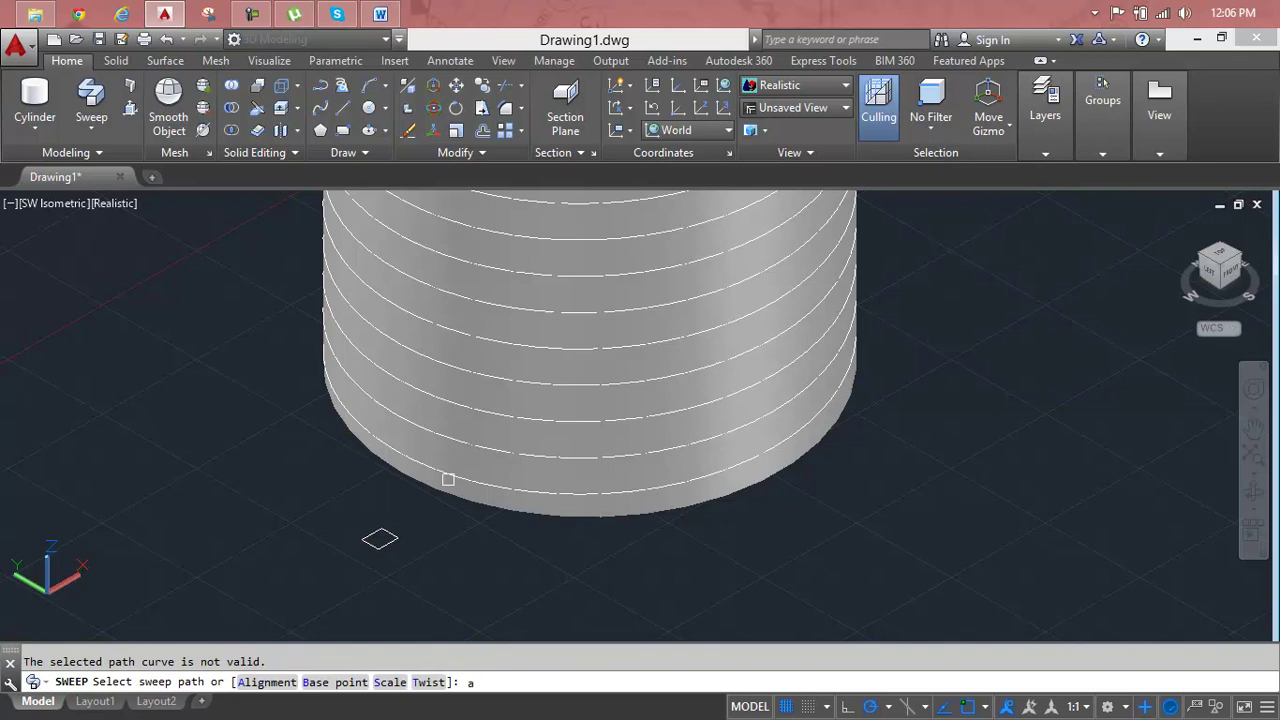
pyautogui.press('Return')
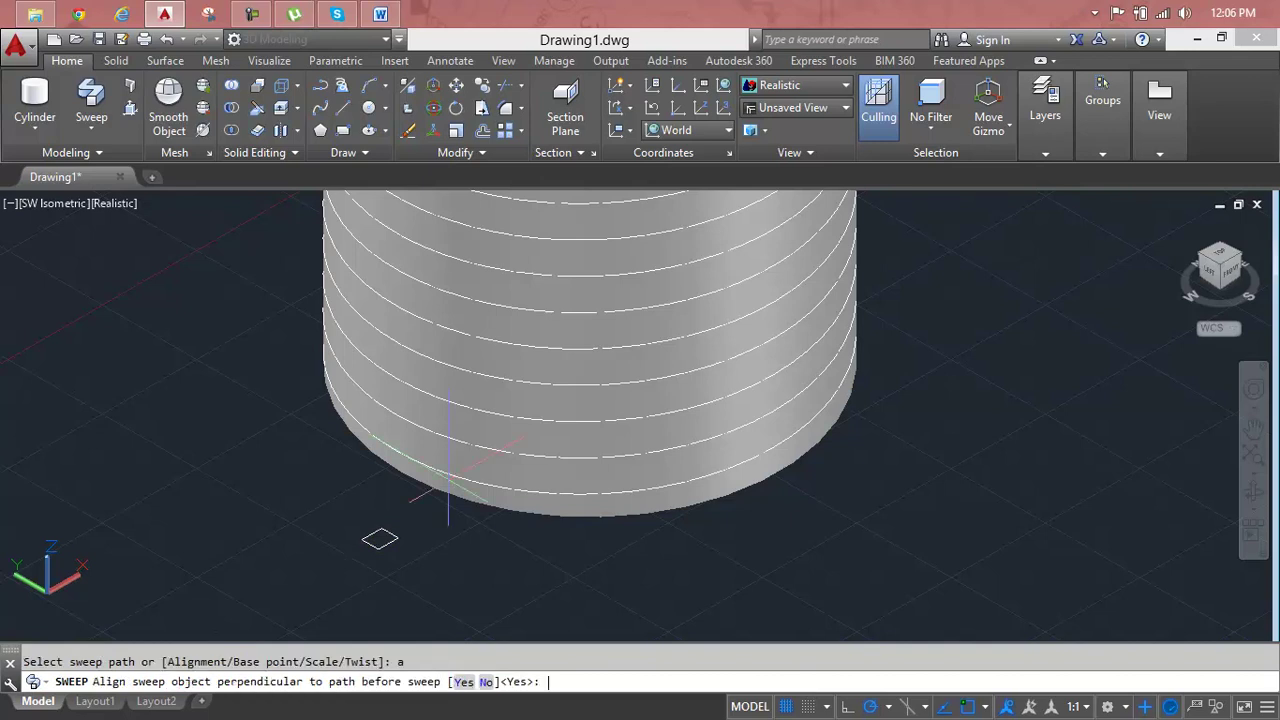
pyautogui.click(464, 682)
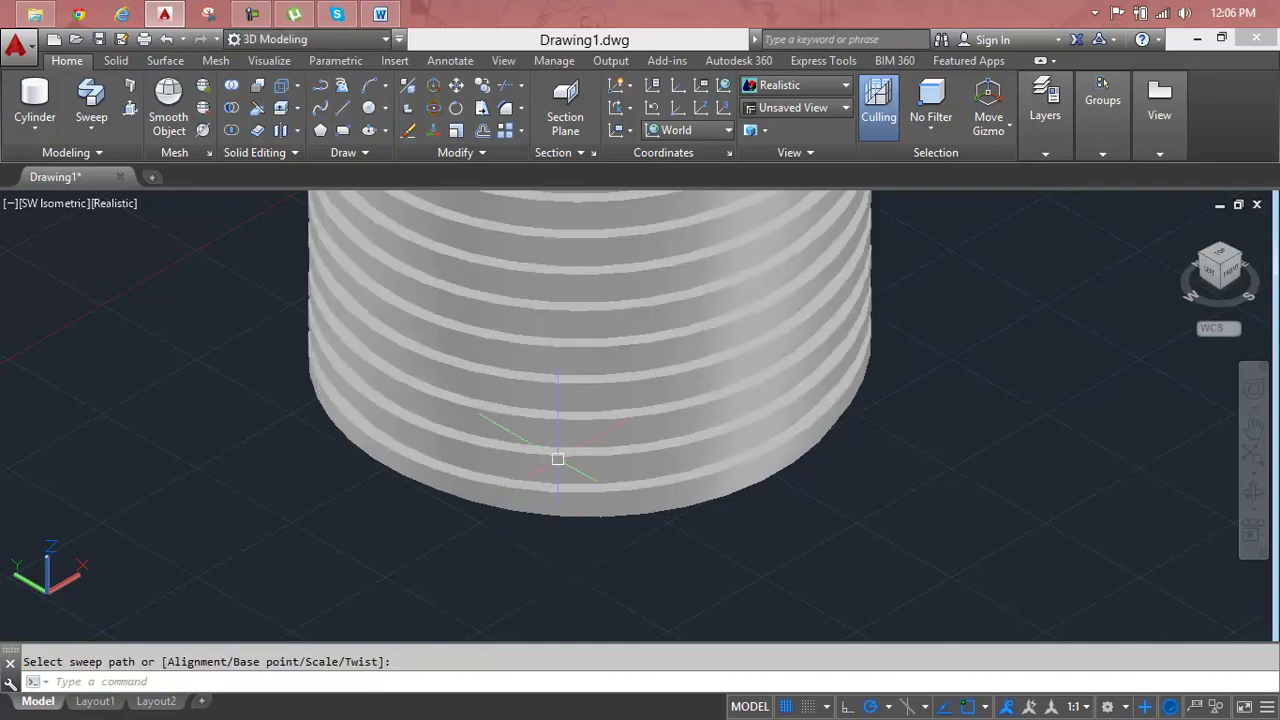
pyautogui.scroll(5, 580, 390)
pyautogui.click(566, 376)
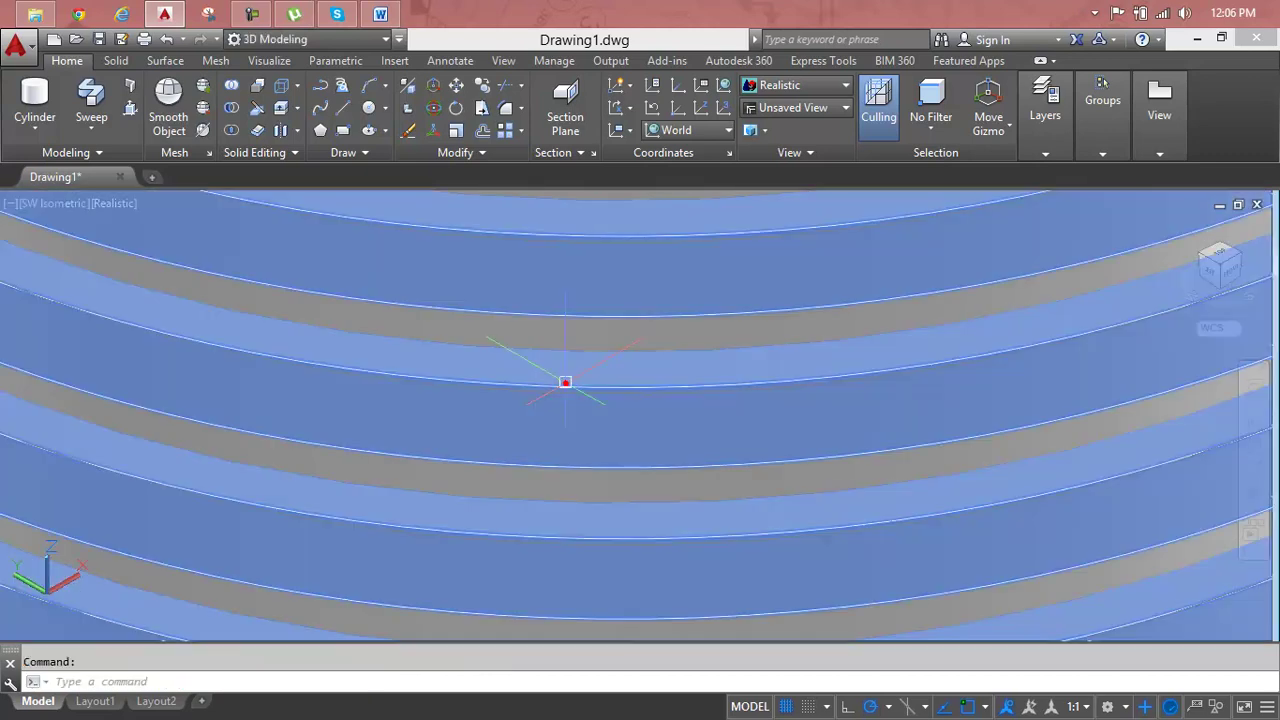
pyautogui.scroll(-5, 568, 391)
pyautogui.scroll(-2, 568, 391)
pyautogui.keyDown('shift'); pyautogui.moveTo(574, 397); pyautogui.dragTo(543, 500, button='middle'); pyautogui.keyUp('shift')
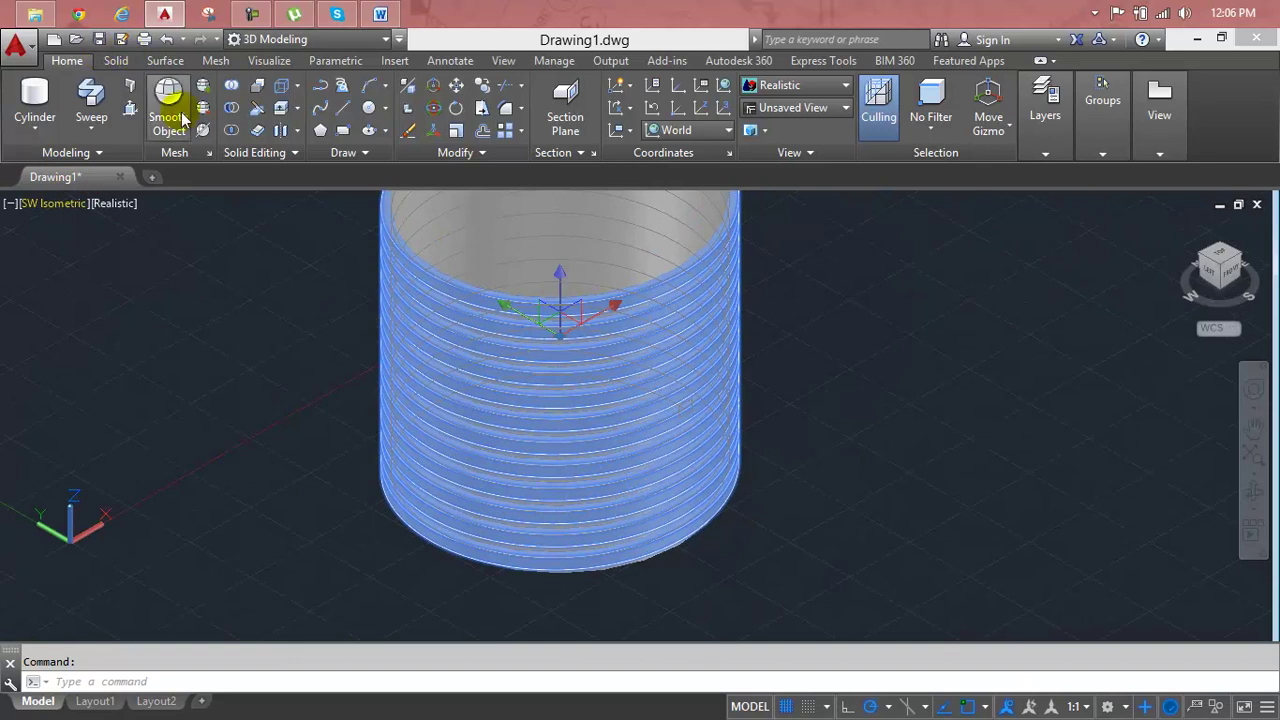
# Step: Subtract the square coil from the cylinder to cut square thread grooves
pyautogui.click(231, 107)
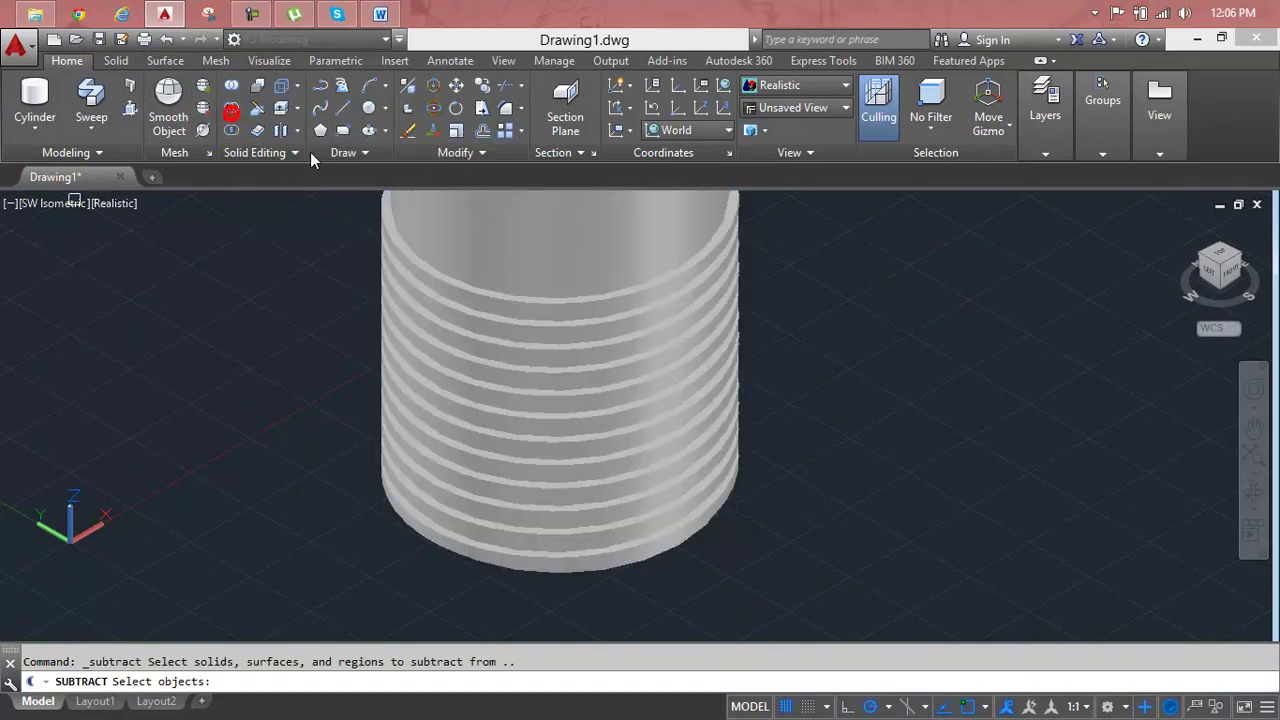
pyautogui.click(533, 247)
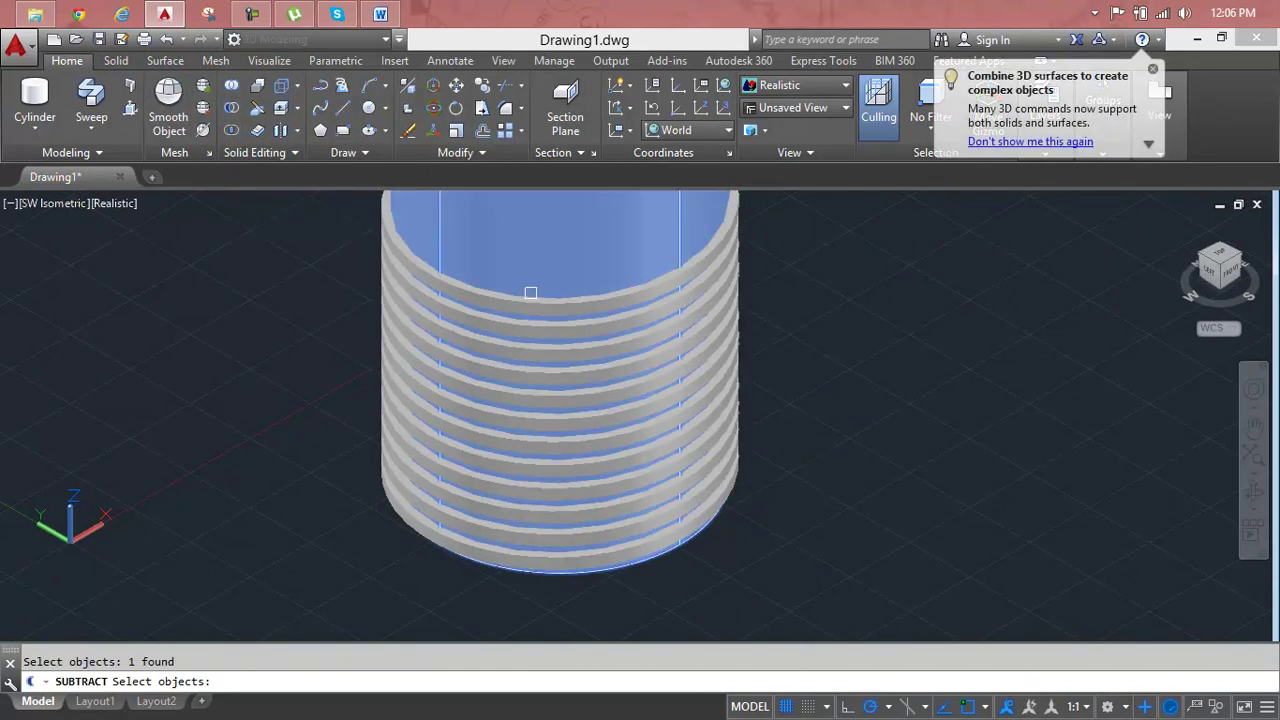
pyautogui.press('Return')
pyautogui.click(530, 302)
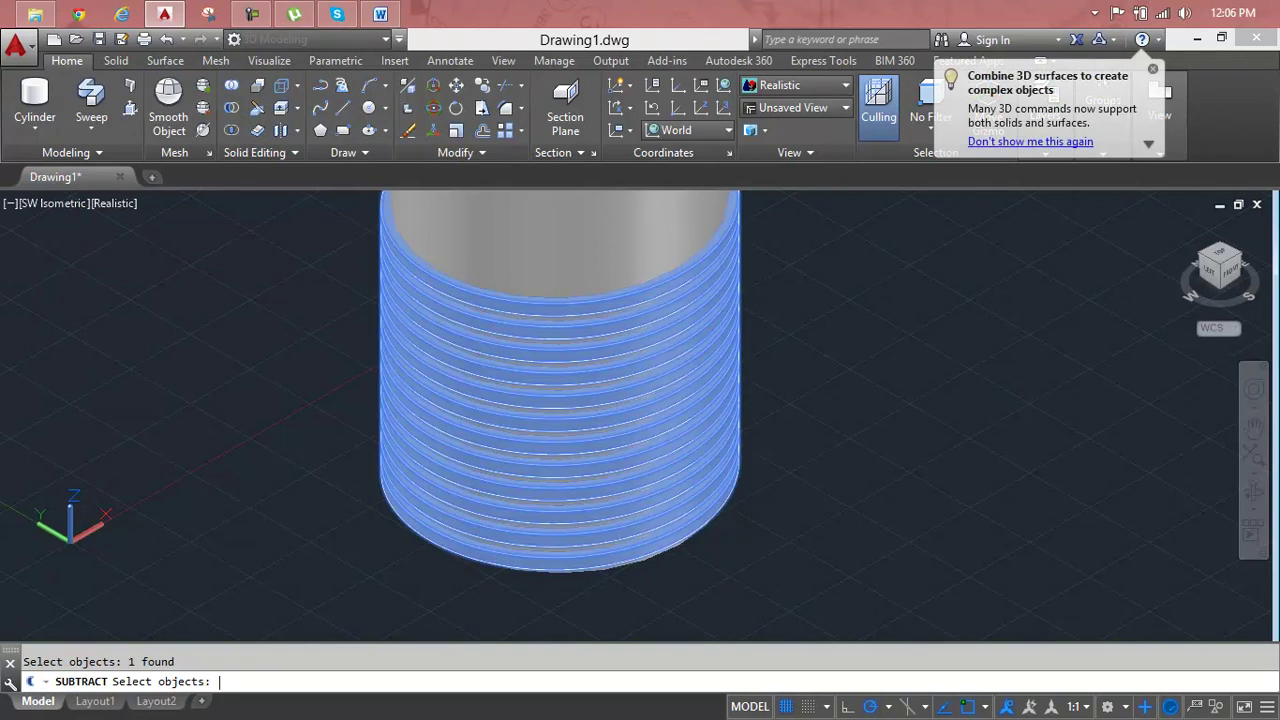
pyautogui.press('Return')
# Step: Zoom around the threaded cylinder and reselect it with a window
pyautogui.scroll(2, 514, 386)
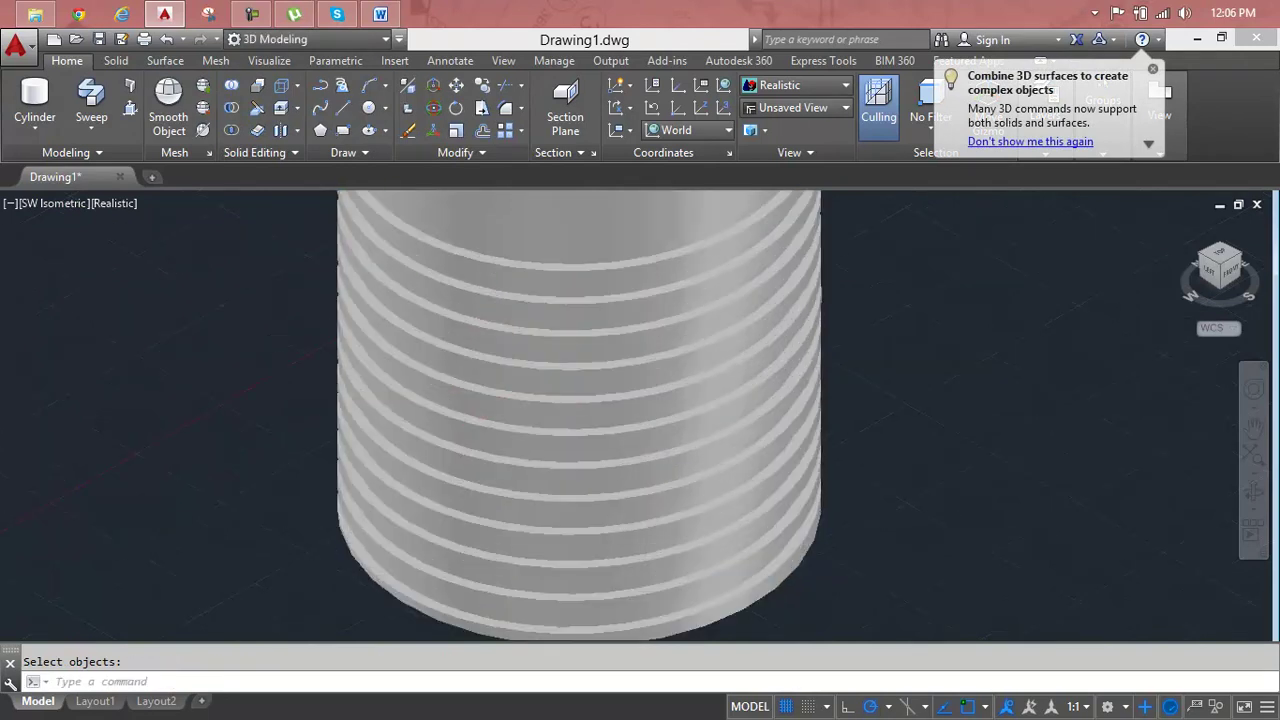
pyautogui.scroll(3, 514, 386)
pyautogui.click(523, 394)
pyautogui.scroll(-1, 537, 417)
pyautogui.scroll(-2, 537, 417)
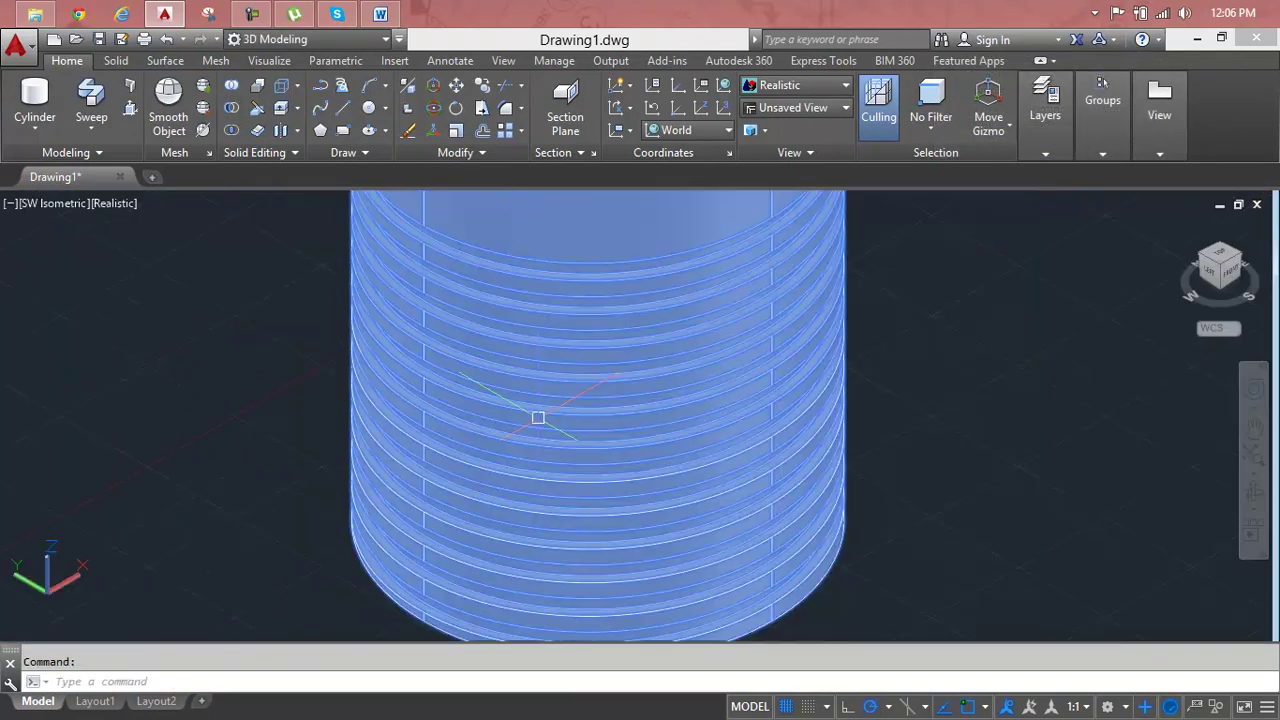
pyautogui.scroll(-2, 538, 418)
pyautogui.press('Escape')
pyautogui.click(586, 420)
pyautogui.scroll(-3, 586, 420)
pyautogui.scroll(-2, 575, 440)
pyautogui.scroll(2, 575, 440)
pyautogui.click(660, 345)
# Step: Erase the threaded cylinder and minimize AutoCAD to show the desktop
pyautogui.press('Delete')
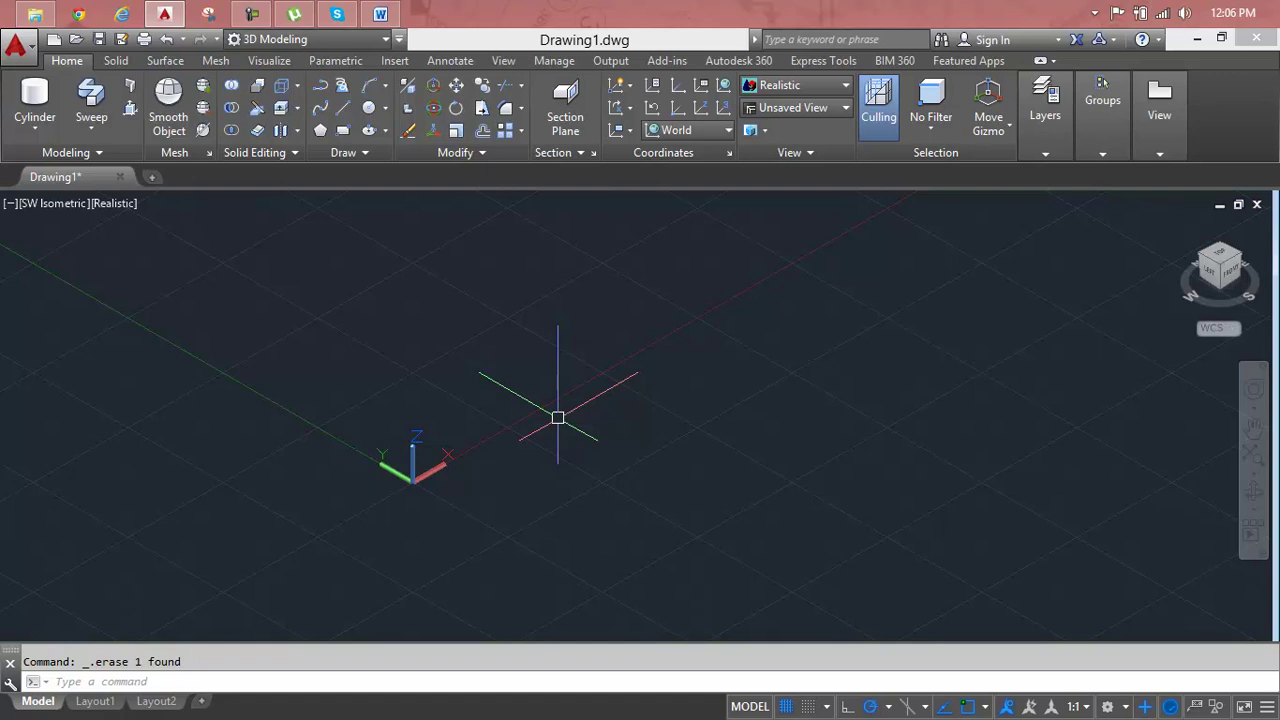
pyautogui.click(1158, 115)
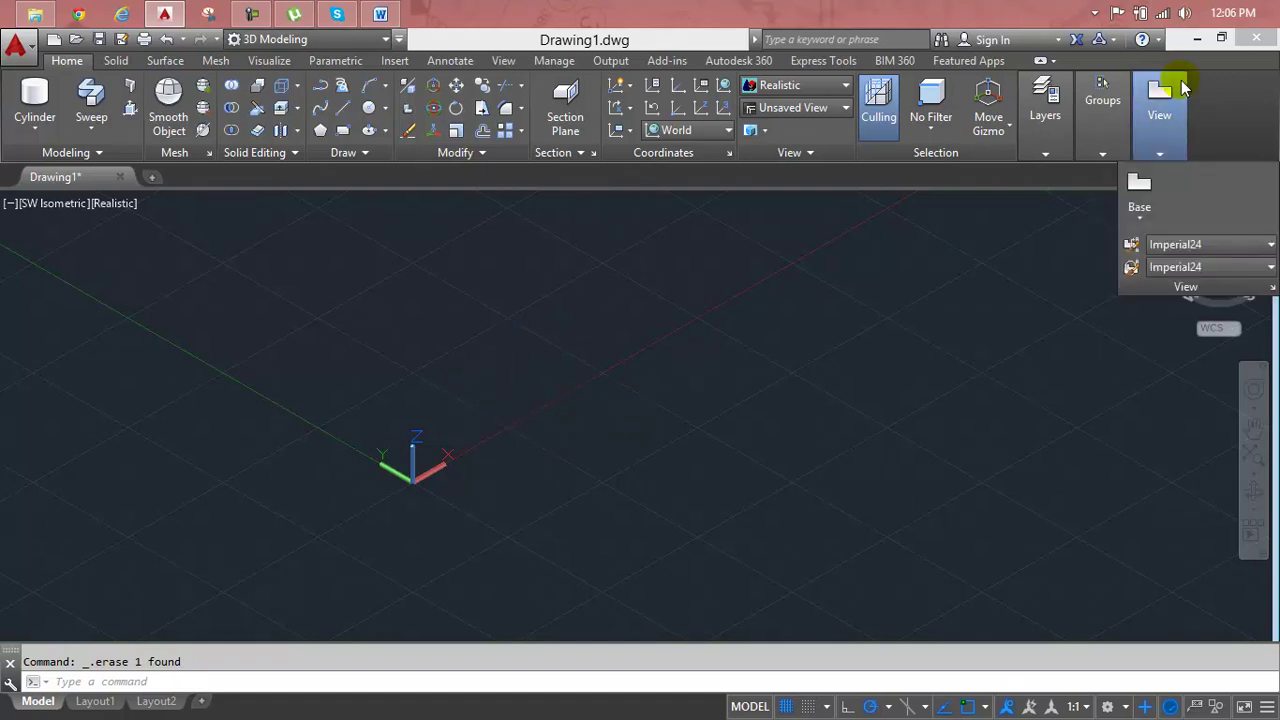
pyautogui.click(1195, 41)
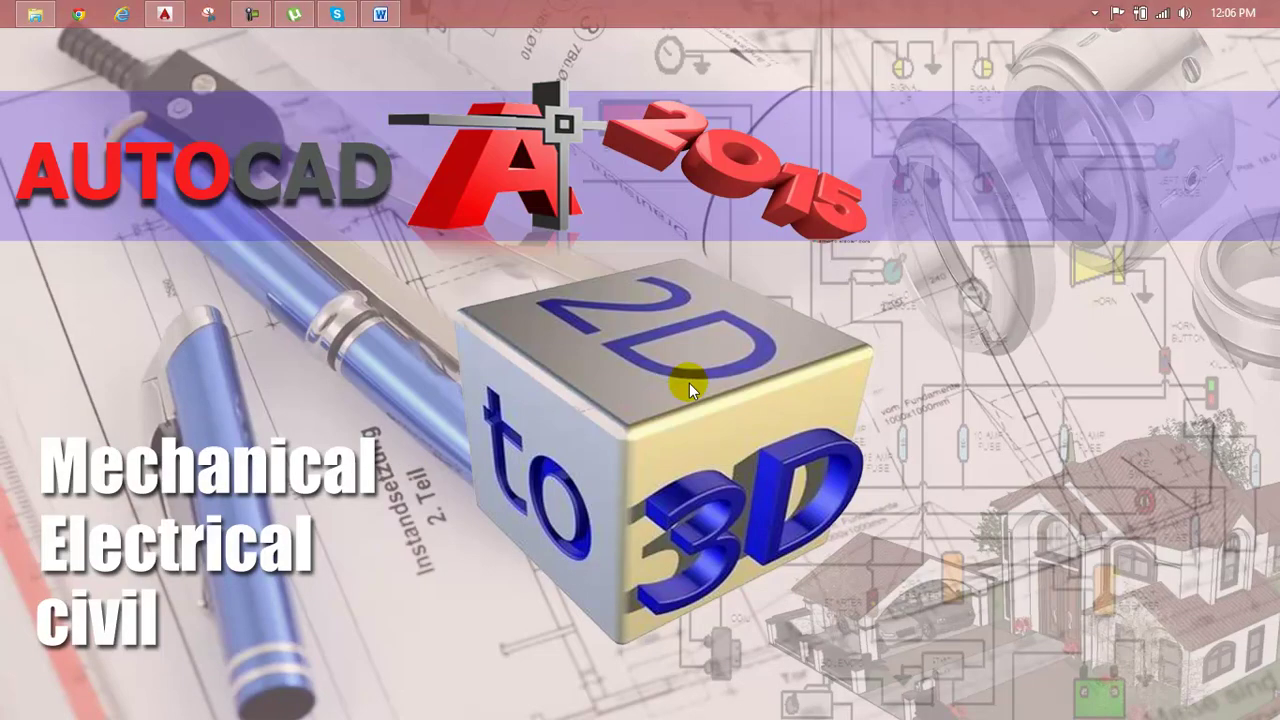